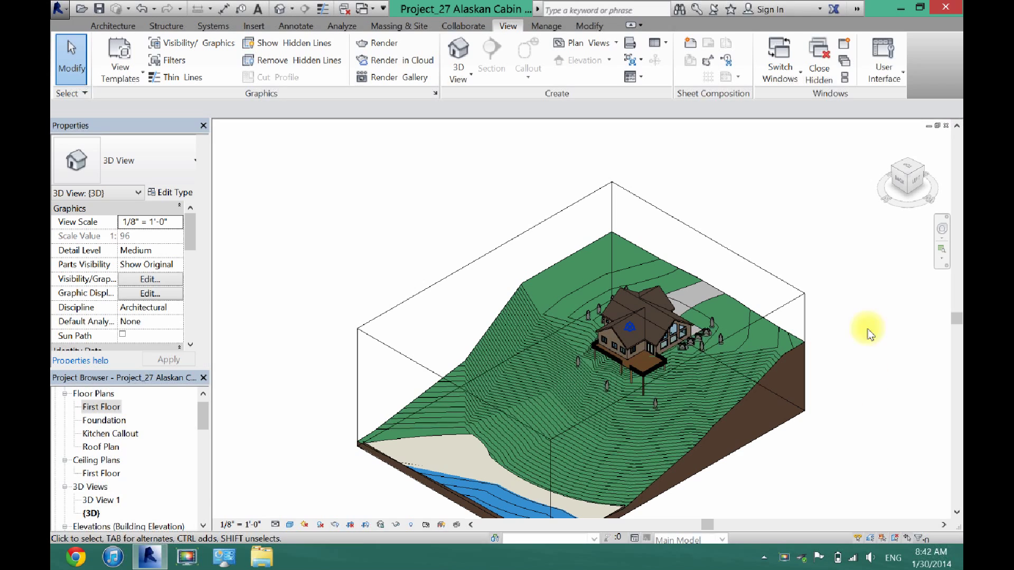
- Swing the site model to a side view and back, then open the First Floor plan
{"action": "left_click", "coordinate": [912, 182]}
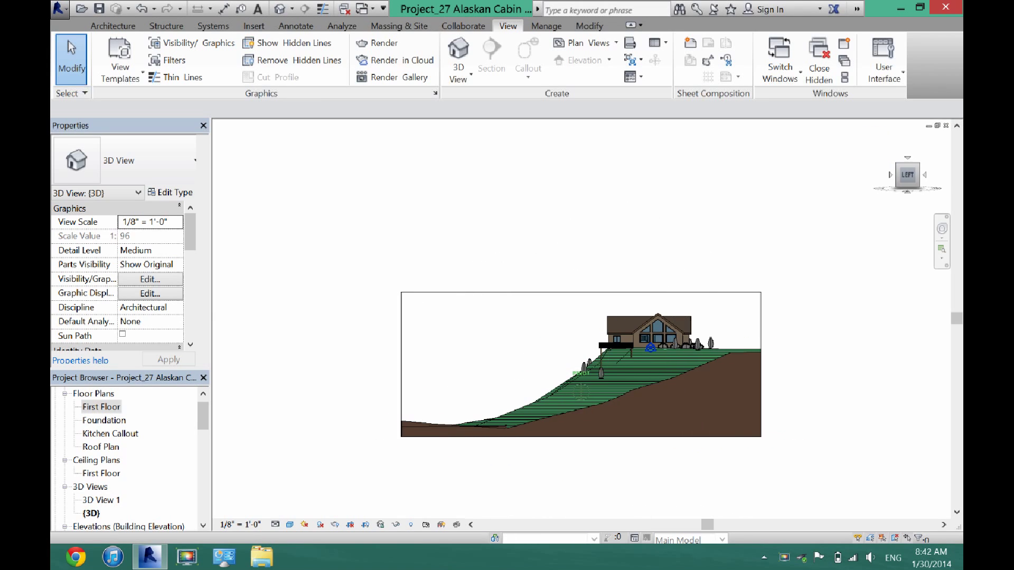
{"action": "left_click", "coordinate": [912, 185]}
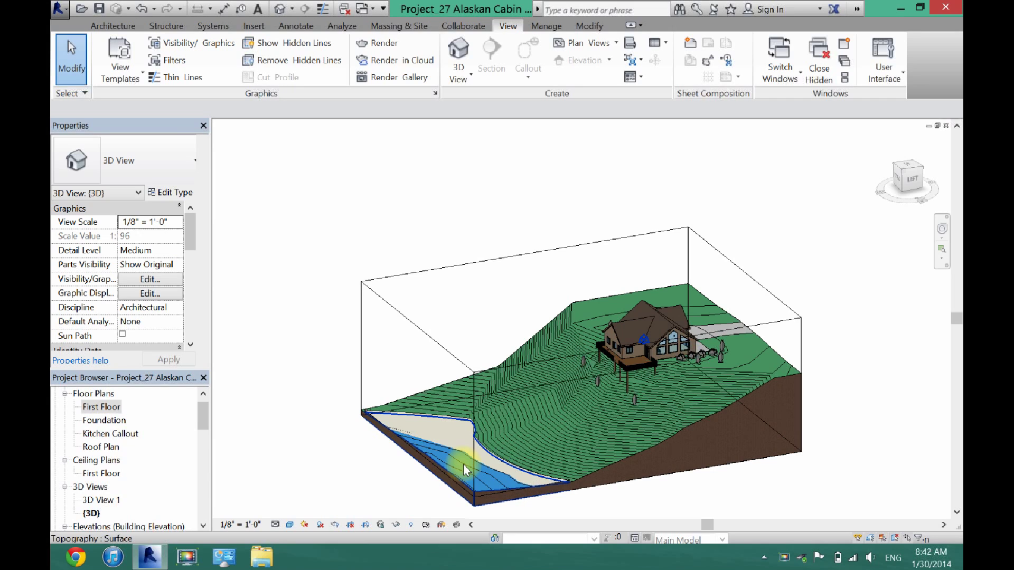
{"action": "double_click", "coordinate": [104, 406]}
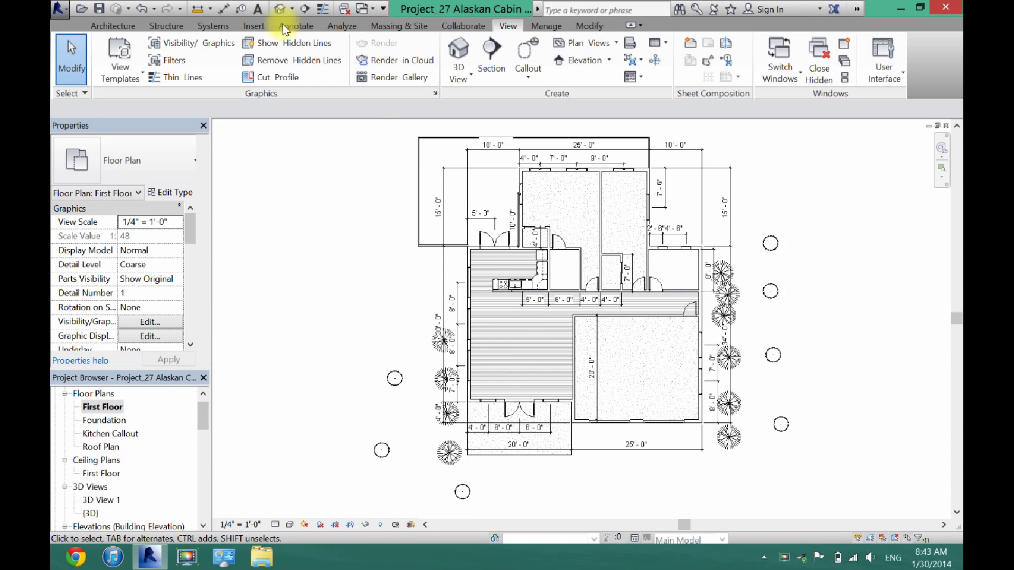
- Start a new stair and sketch a straight trial run above the plan
{"action": "left_click", "coordinate": [112, 27]}
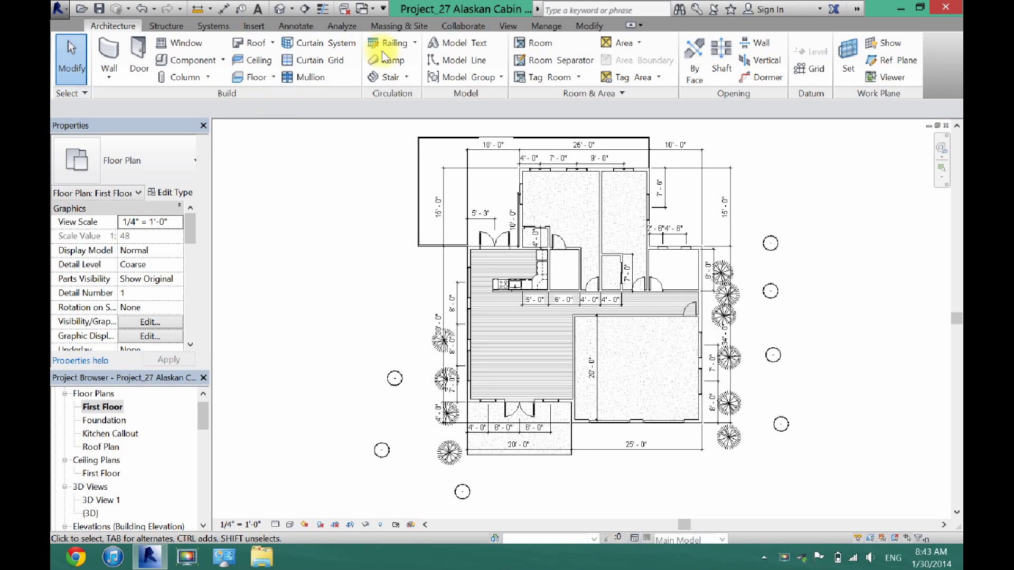
{"action": "left_click", "coordinate": [388, 77]}
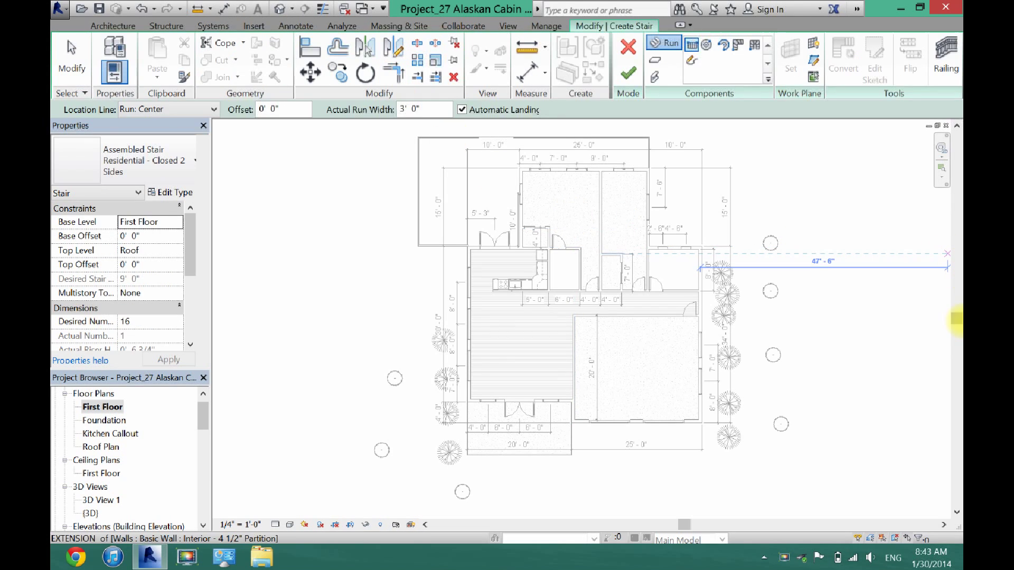
{"action": "left_click_drag", "start_coordinate": [955, 323], "coordinate": [955, 250]}
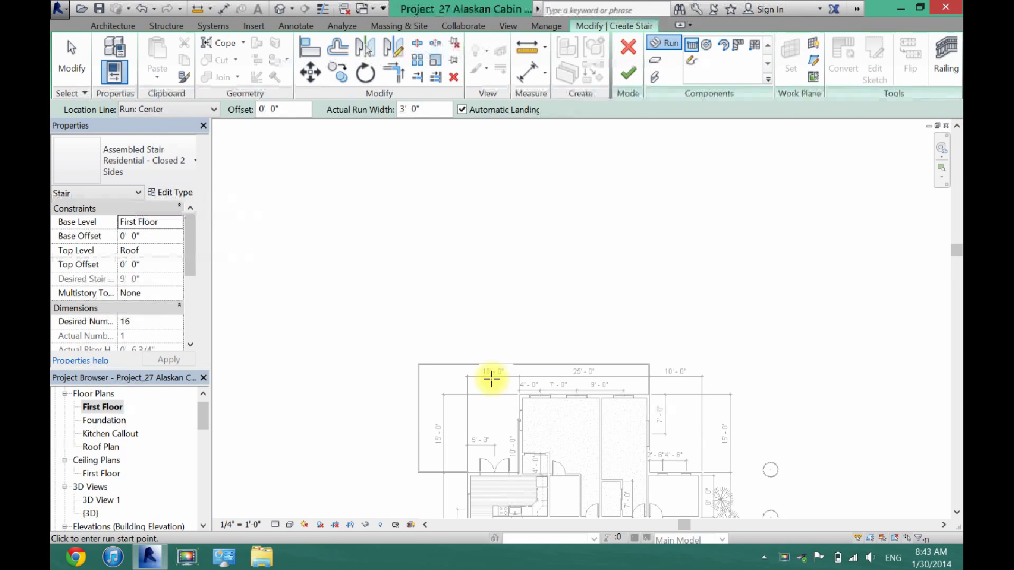
{"action": "left_click", "coordinate": [499, 361]}
{"action": "left_click", "coordinate": [500, 262]}
{"action": "key", "text": "Escape"}
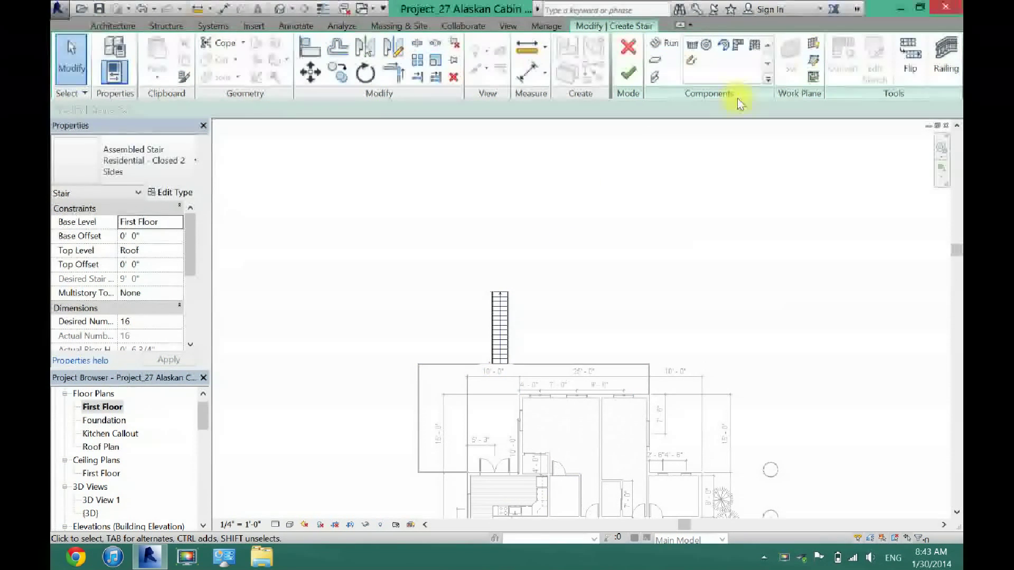
- Sketch two trial spiral runs, dismissing the landing layout warning
{"action": "left_click", "coordinate": [696, 44]}
{"action": "left_click", "coordinate": [653, 250]}
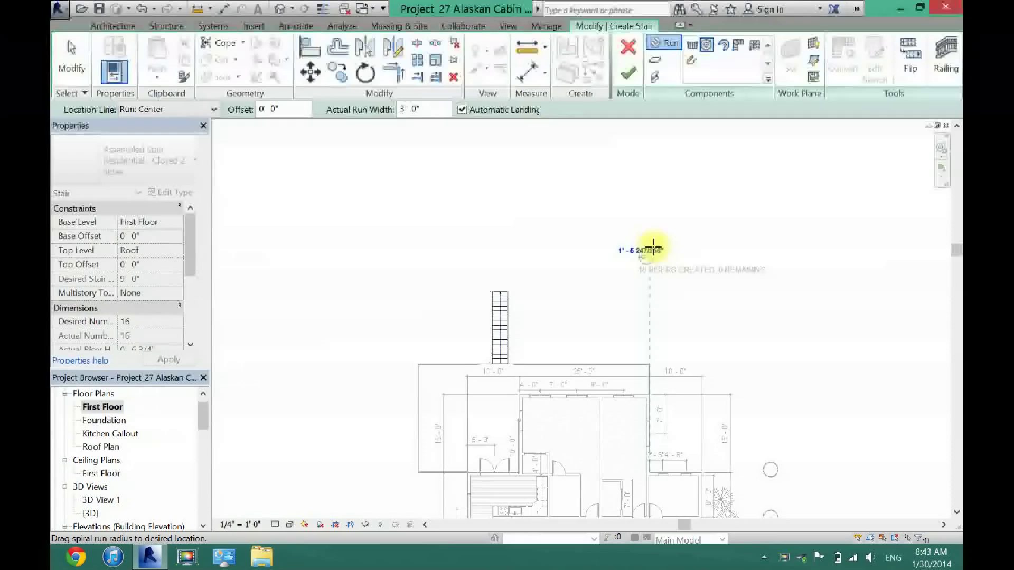
{"action": "left_click", "coordinate": [659, 233]}
{"action": "key", "text": "Escape"}
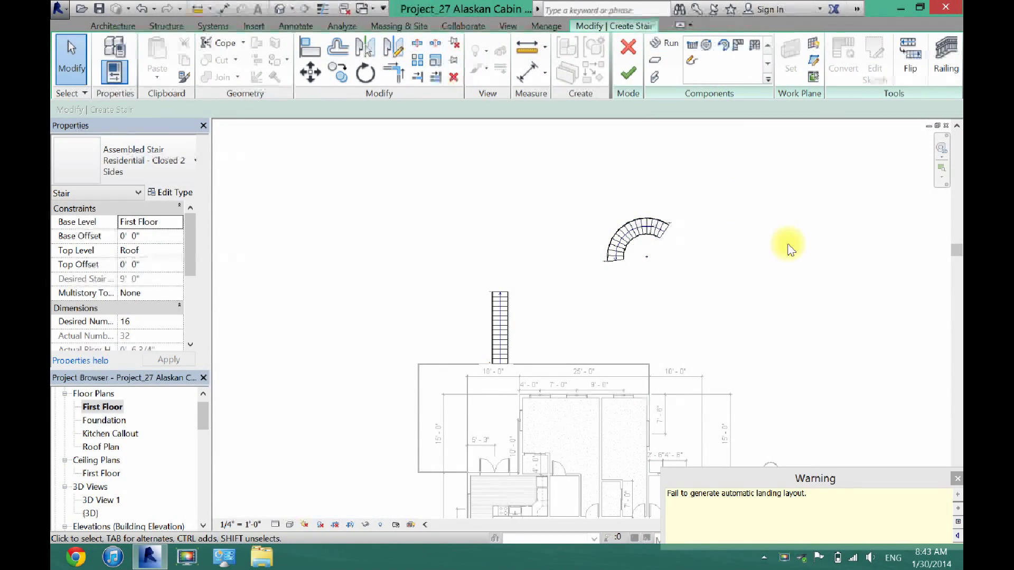
{"action": "left_click", "coordinate": [958, 478]}
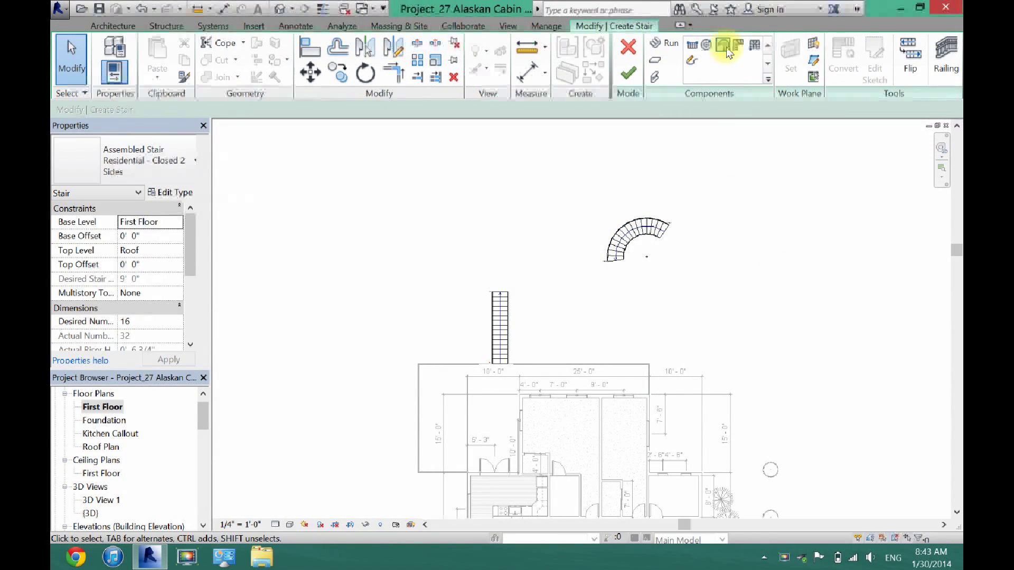
{"action": "left_click", "coordinate": [723, 45]}
{"action": "left_click", "coordinate": [680, 296]}
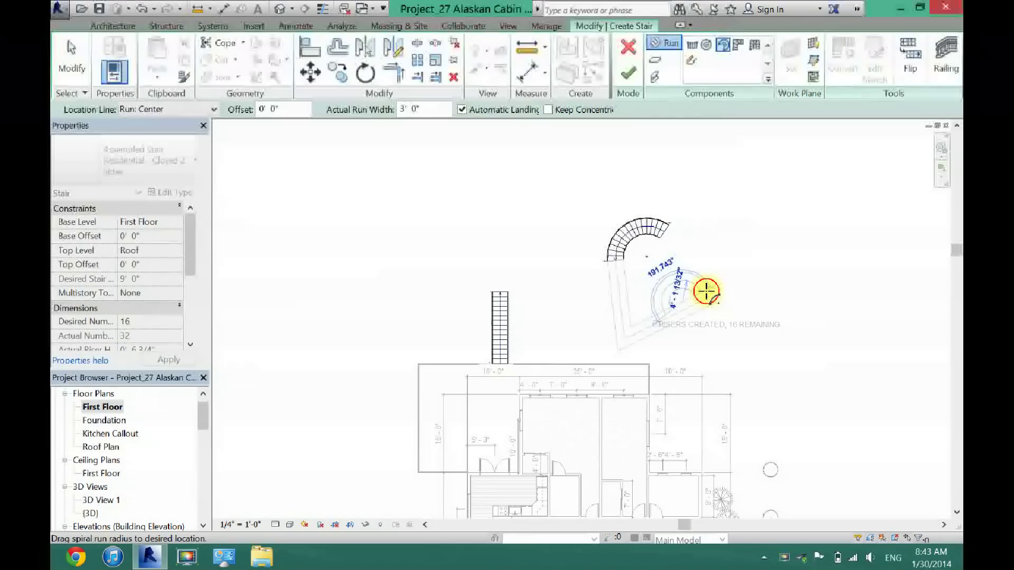
{"action": "left_click", "coordinate": [706, 291]}
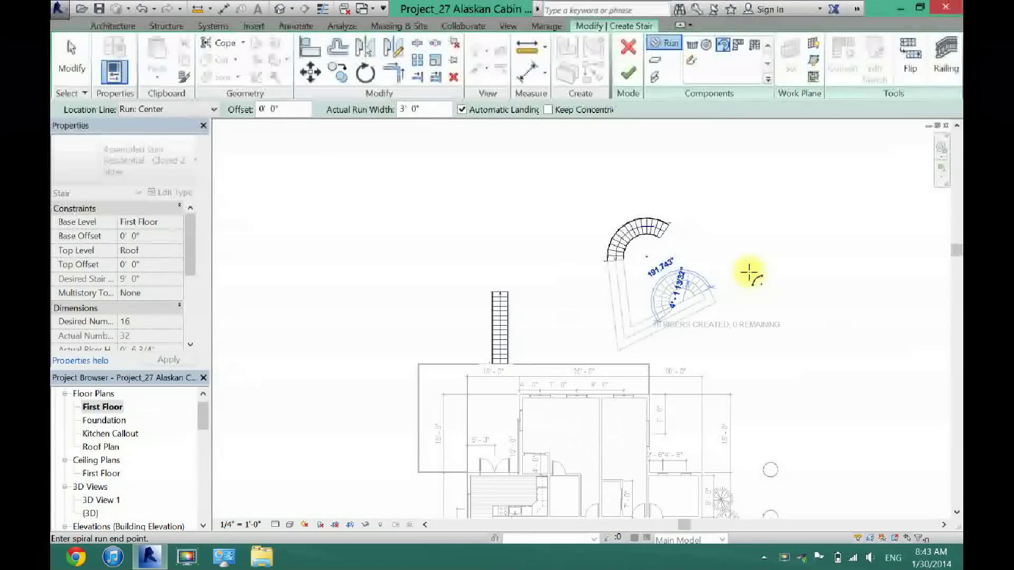
{"action": "left_click", "coordinate": [653, 300]}
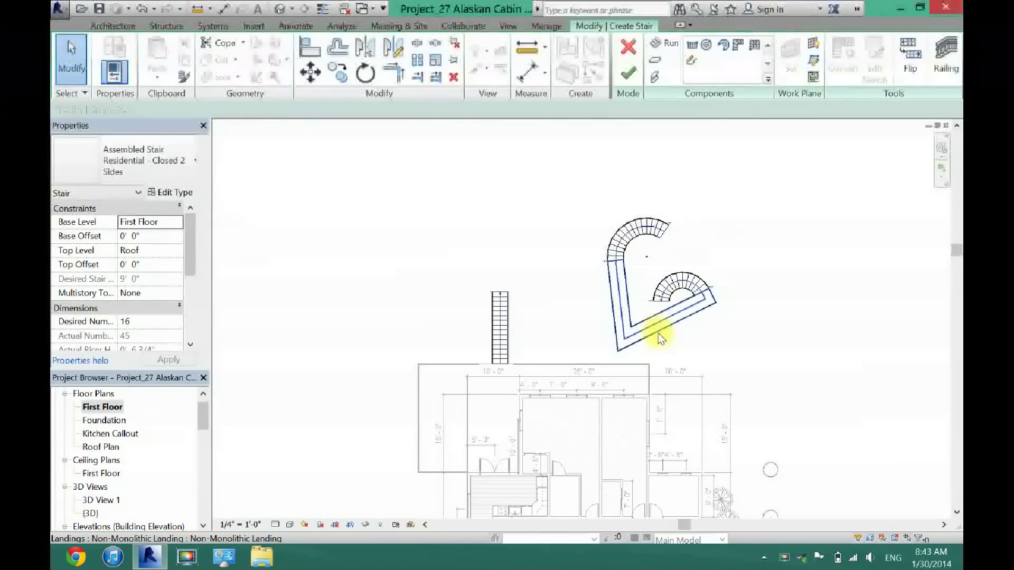
- Place a trial winder run at the top right, then cancel and discard the stair sketch
{"action": "left_click", "coordinate": [737, 46]}
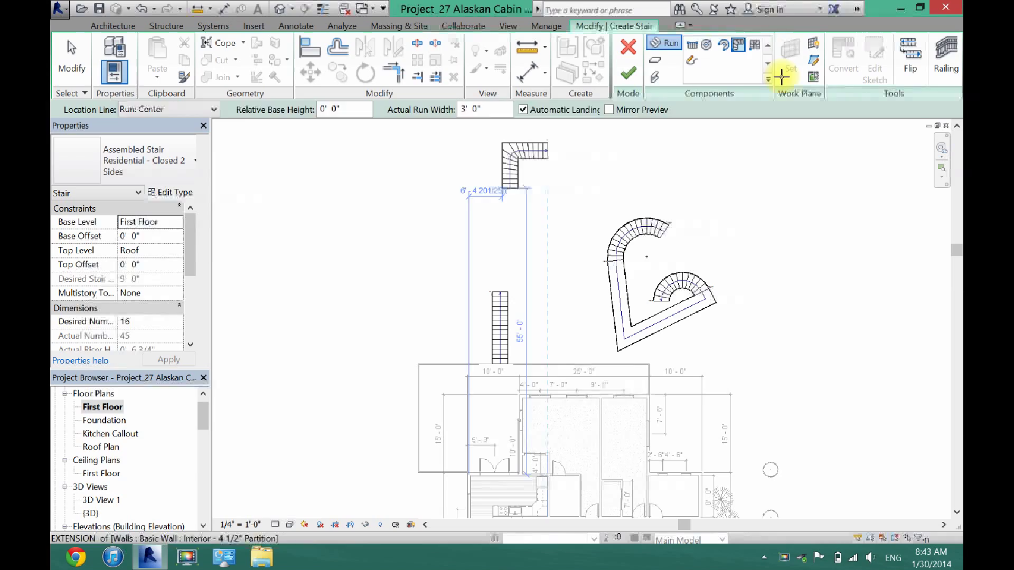
{"action": "left_click", "coordinate": [755, 45]}
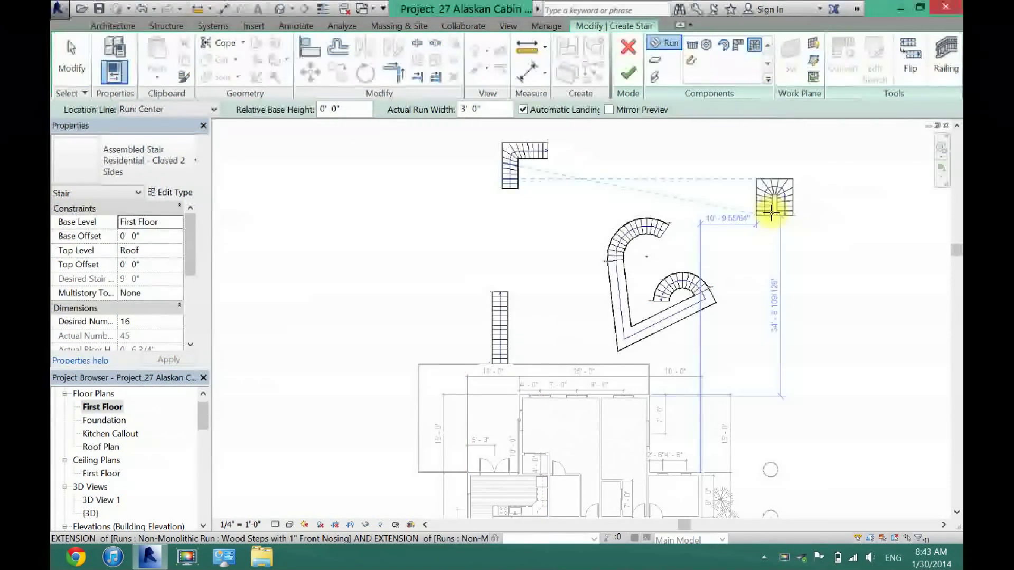
{"action": "left_click", "coordinate": [771, 212]}
{"action": "left_click", "coordinate": [70, 68]}
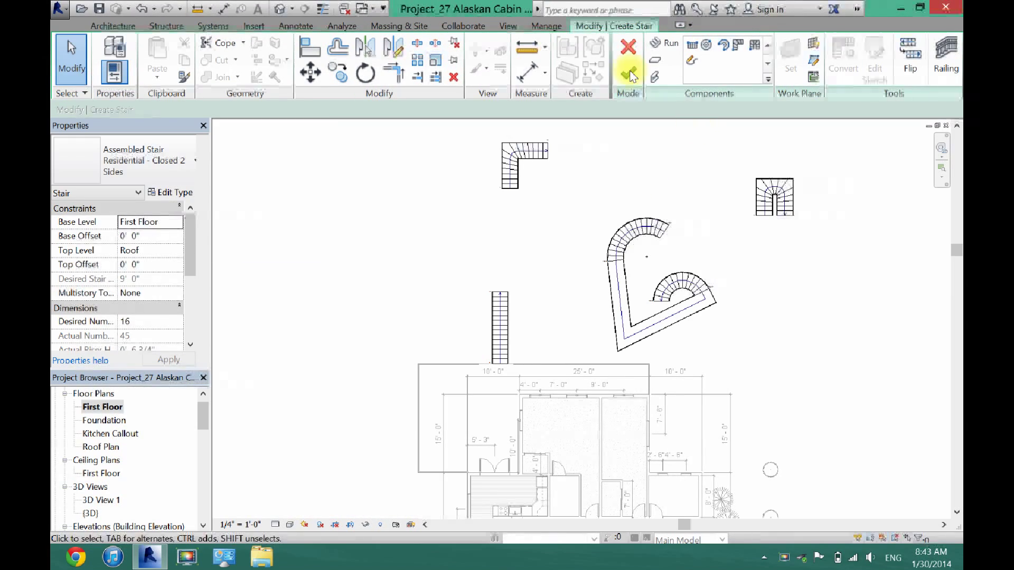
{"action": "left_click", "coordinate": [627, 47]}
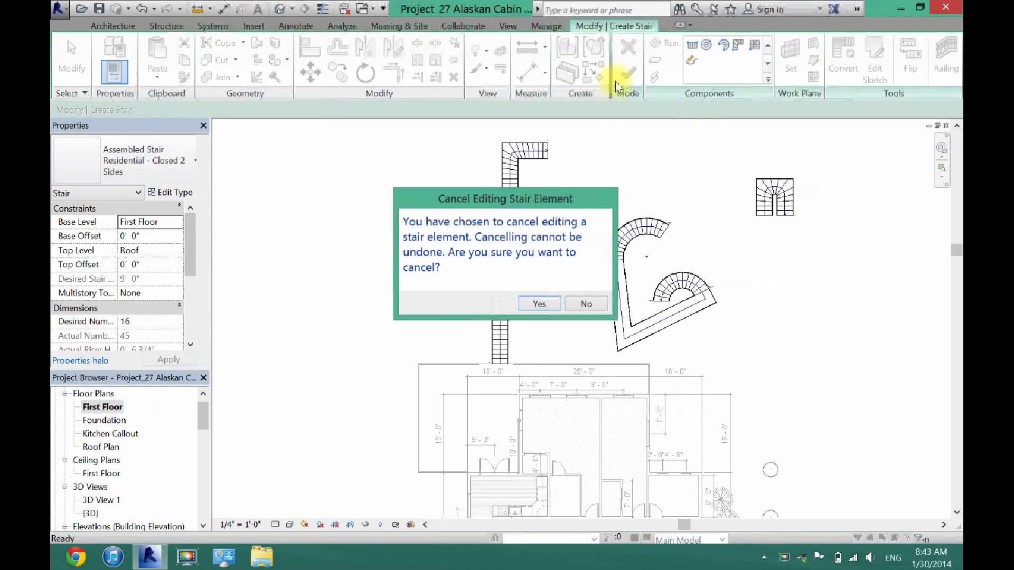
{"action": "left_click", "coordinate": [539, 304]}
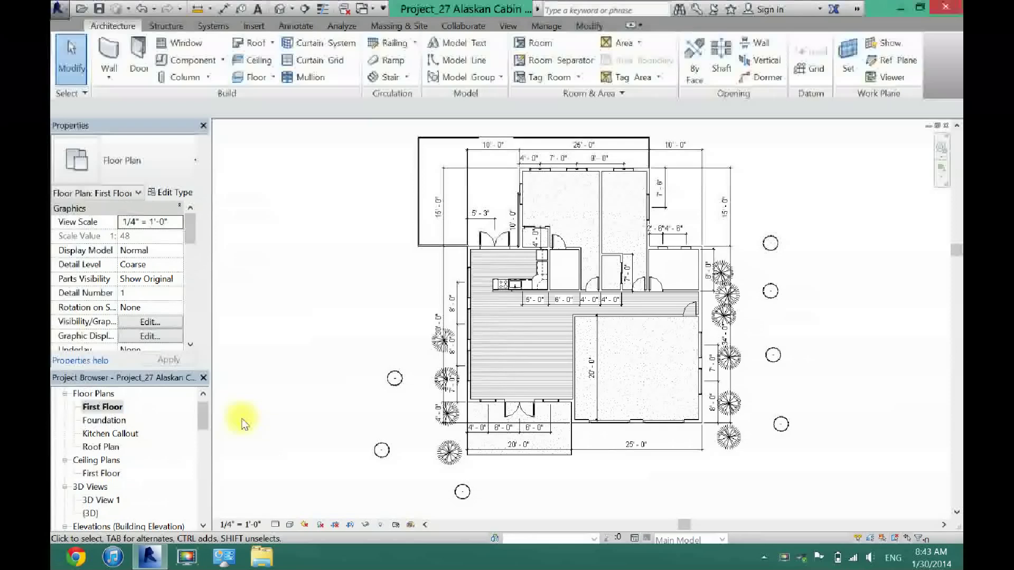
- Open the East elevation and zoom in on the hillside
{"action": "left_click", "coordinate": [203, 526]}
{"action": "left_click", "coordinate": [203, 525]}
{"action": "left_click", "coordinate": [203, 525]}
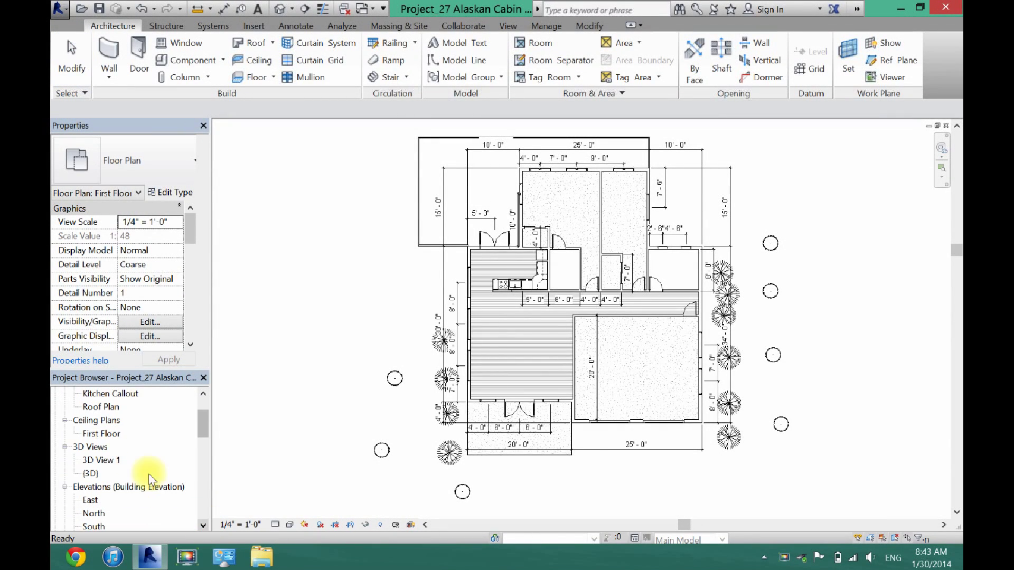
{"action": "double_click", "coordinate": [90, 500]}
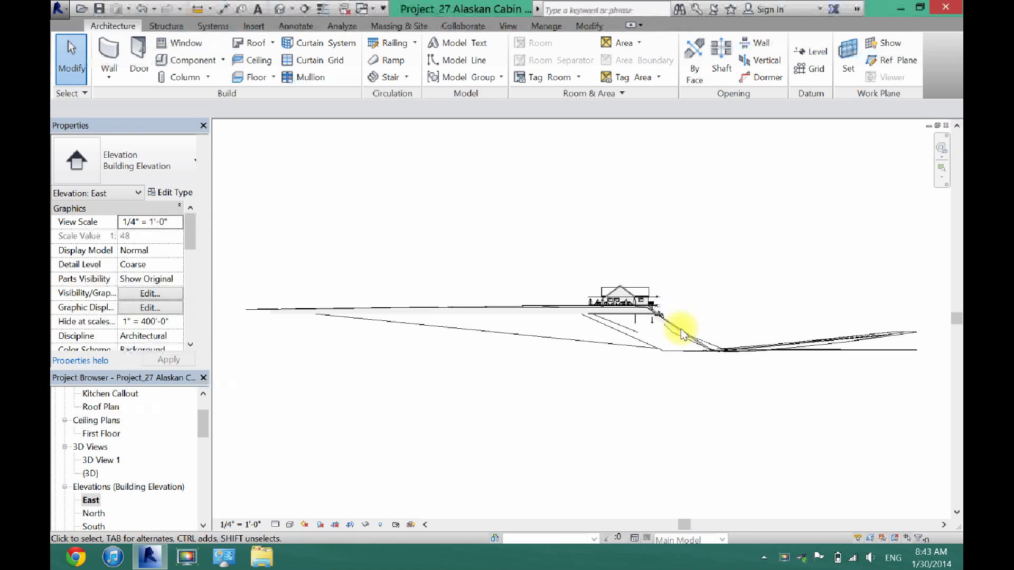
{"action": "scroll", "coordinate": [728, 368], "scroll_direction": "up", "scroll_amount": 3}
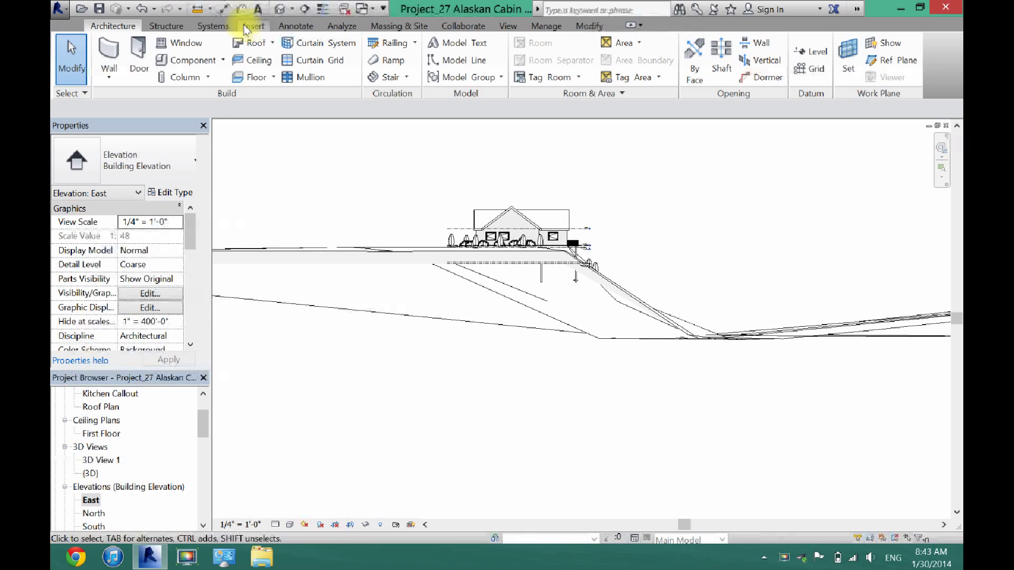
- Draw Level 9 across the slope about 32'-0" below the cabin deck
{"action": "left_click", "coordinate": [179, 25]}
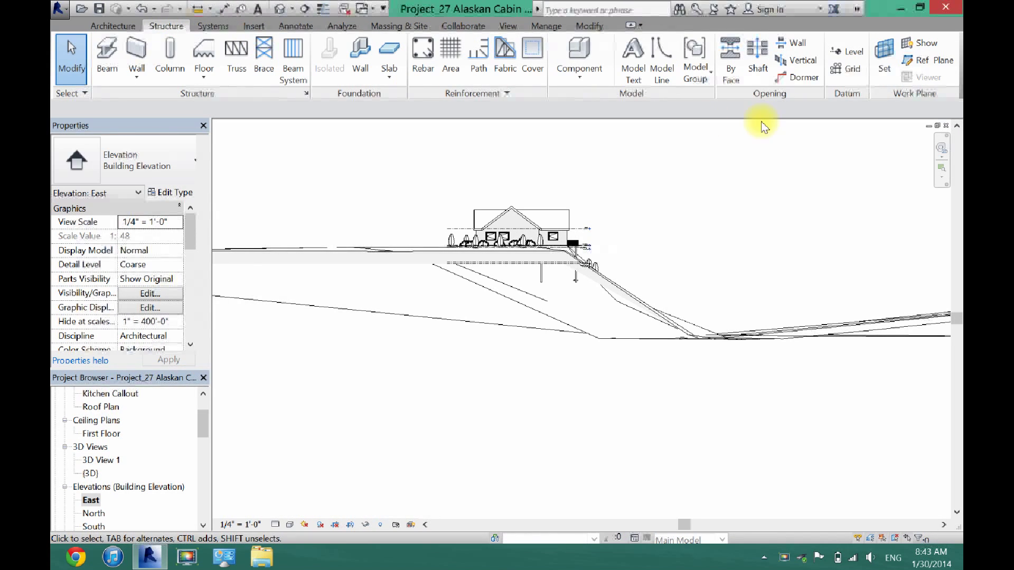
{"action": "left_click", "coordinate": [850, 59]}
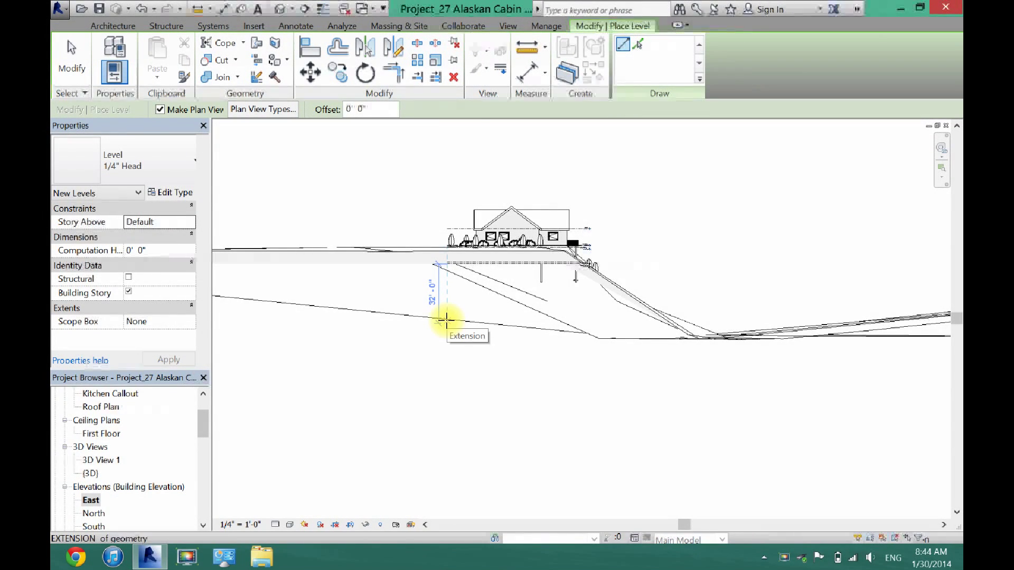
{"action": "scroll", "coordinate": [446, 319], "scroll_direction": "up", "scroll_amount": 1}
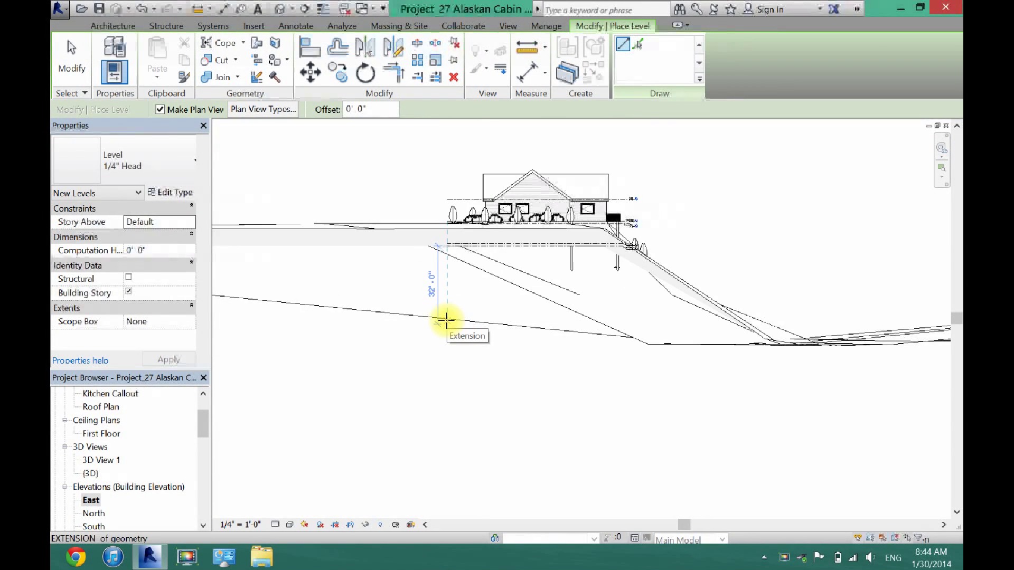
{"action": "scroll", "coordinate": [446, 320], "scroll_direction": "up", "scroll_amount": 1}
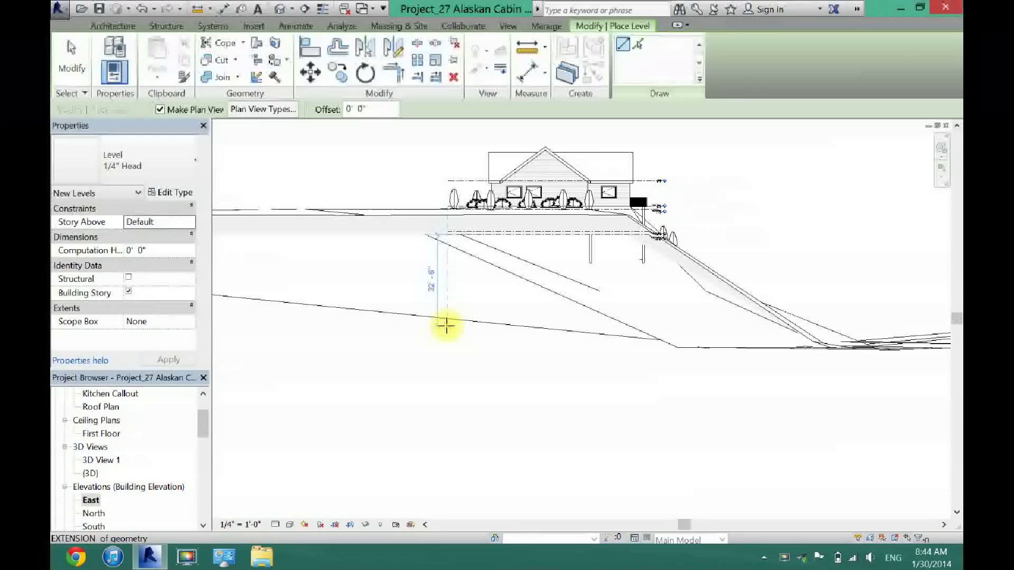
{"action": "left_click", "coordinate": [447, 326]}
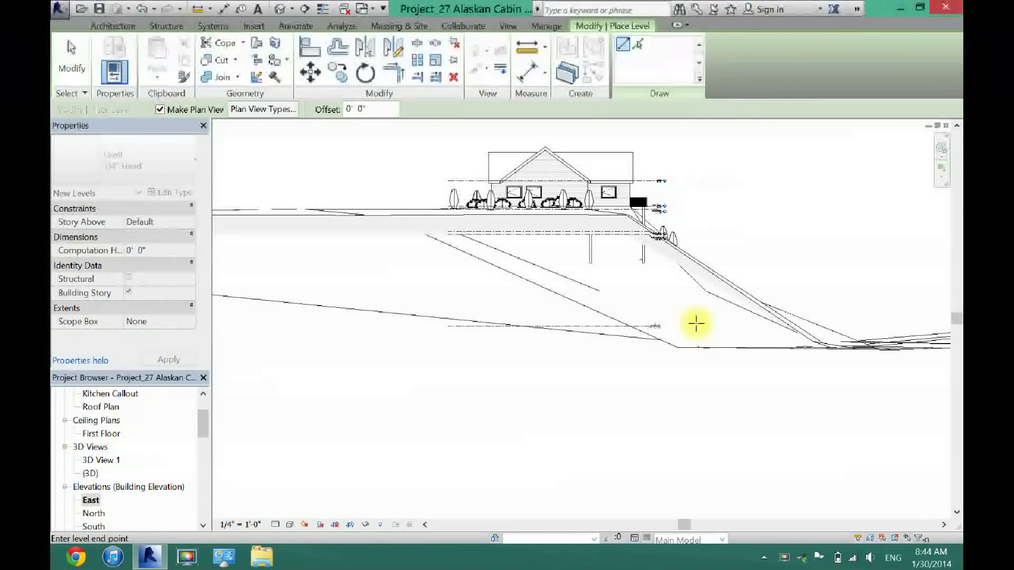
{"action": "left_click", "coordinate": [842, 330]}
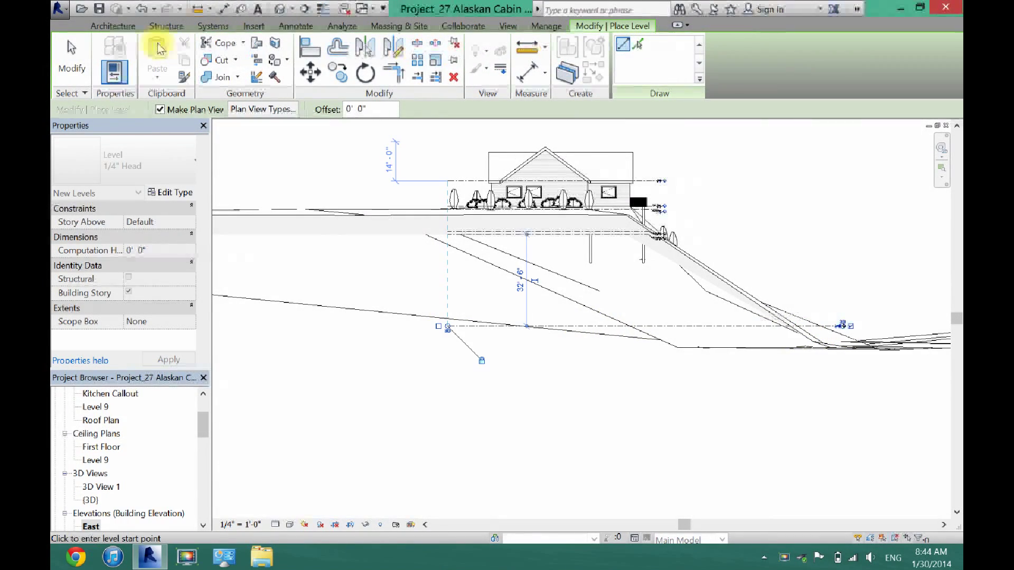
- Exit the Level tool, reopen the First Floor plan, and pan and zoom to frame it
{"action": "left_click", "coordinate": [70, 53]}
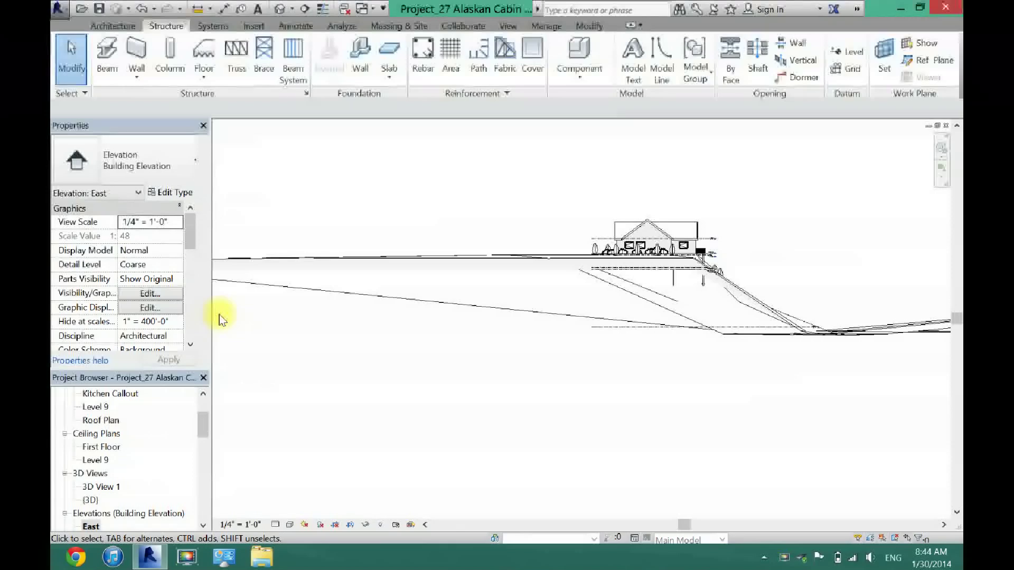
{"action": "scroll", "coordinate": [202, 397], "scroll_direction": "up", "scroll_amount": 3}
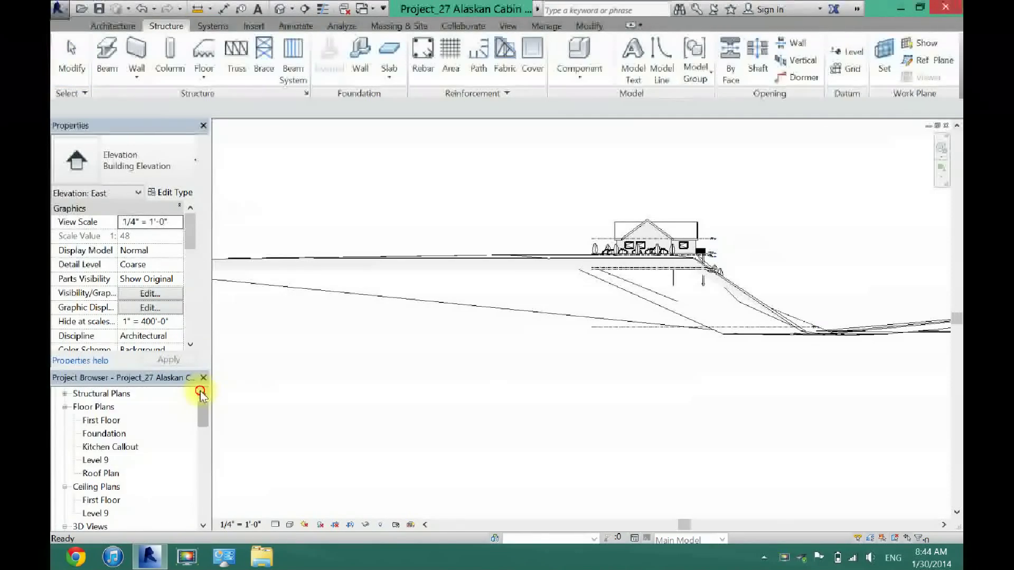
{"action": "double_click", "coordinate": [103, 434]}
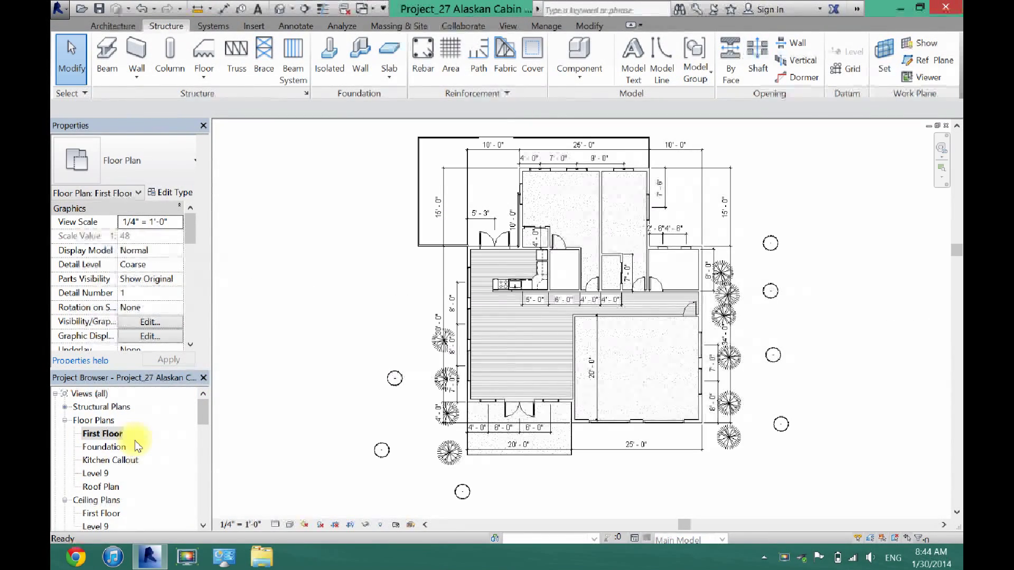
{"action": "scroll", "coordinate": [509, 346], "scroll_direction": "down", "scroll_amount": 1}
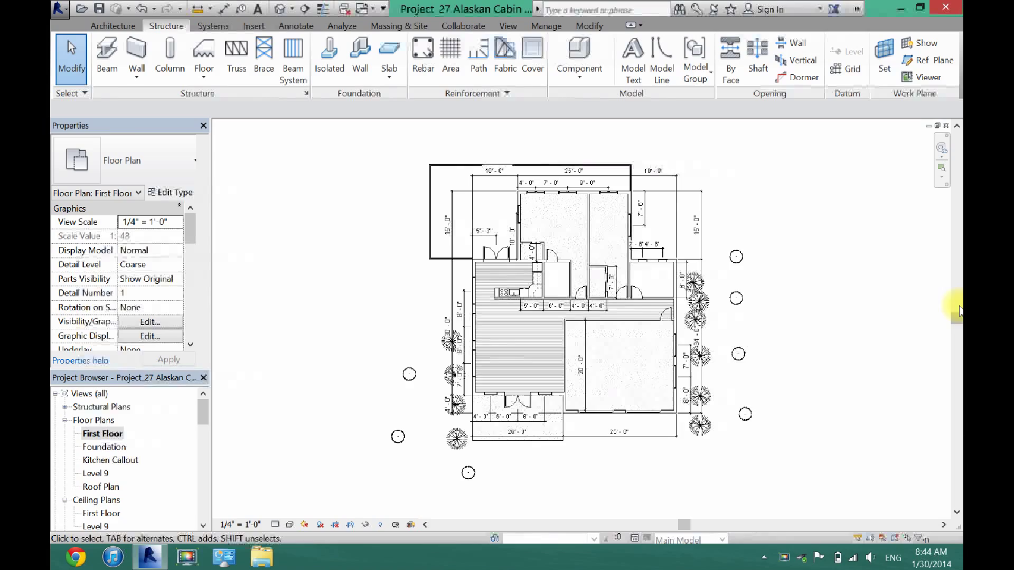
{"action": "left_click_drag", "start_coordinate": [956, 318], "coordinate": [954, 289]}
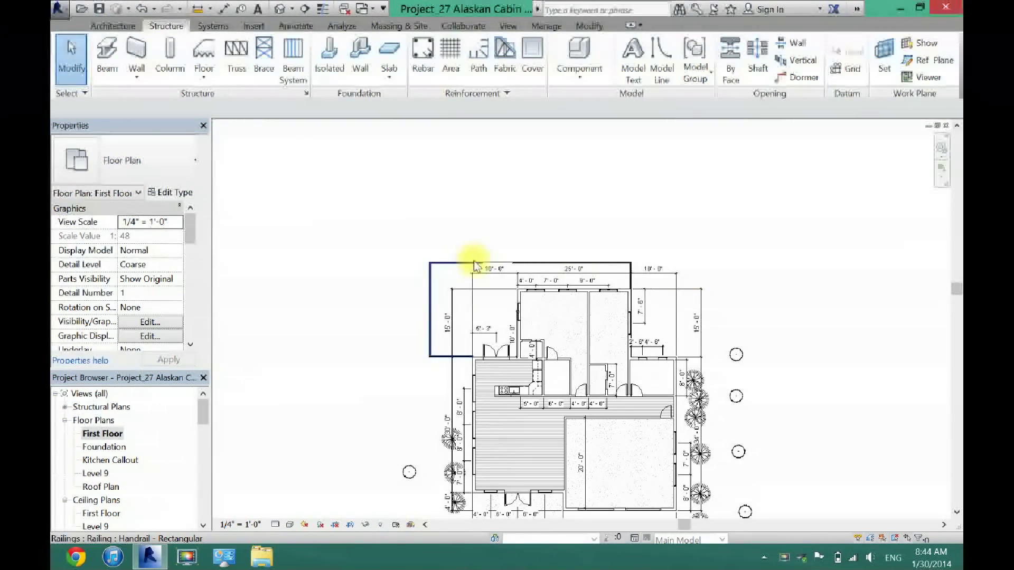
{"action": "scroll", "coordinate": [493, 263], "scroll_direction": "up", "scroll_amount": 5}
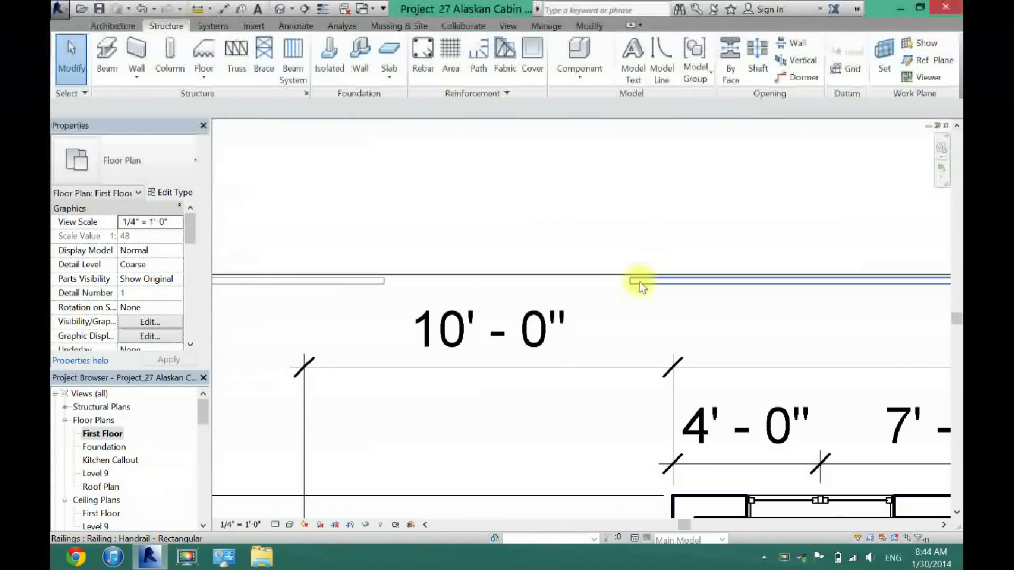
{"action": "scroll", "coordinate": [641, 281], "scroll_direction": "down", "scroll_amount": 2}
{"action": "left_click_drag", "start_coordinate": [957, 323], "coordinate": [957, 288]}
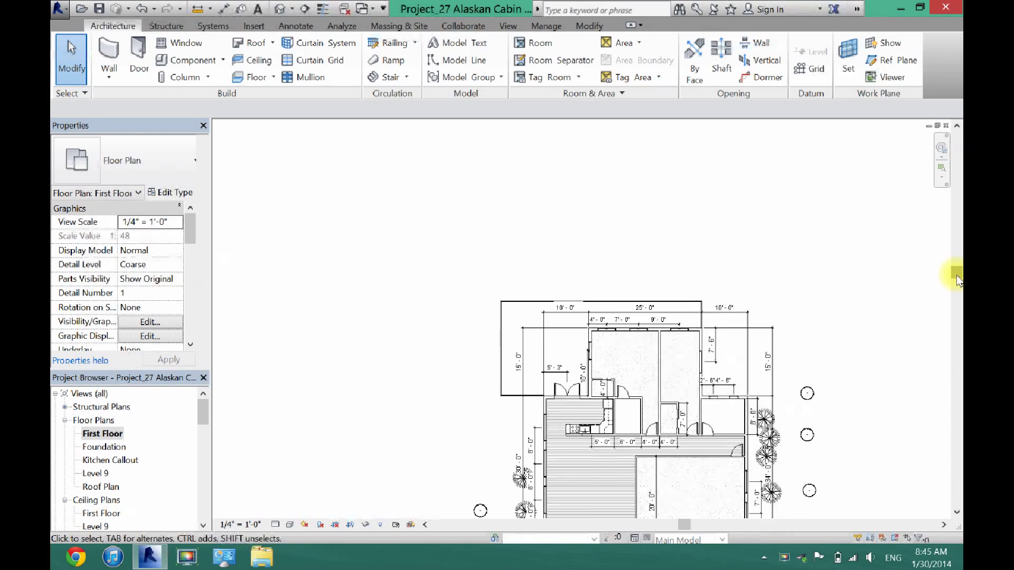
{"action": "left_click_drag", "start_coordinate": [951, 290], "coordinate": [957, 308]}
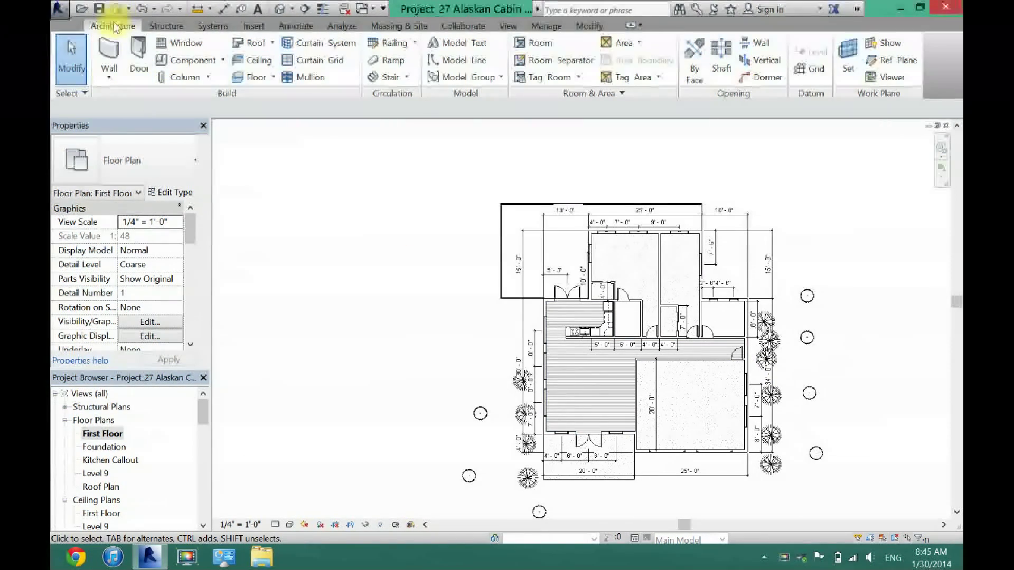
- Create a stair with base Level 9 and top level First Floor (79 risers)
{"action": "left_click", "coordinate": [388, 77]}
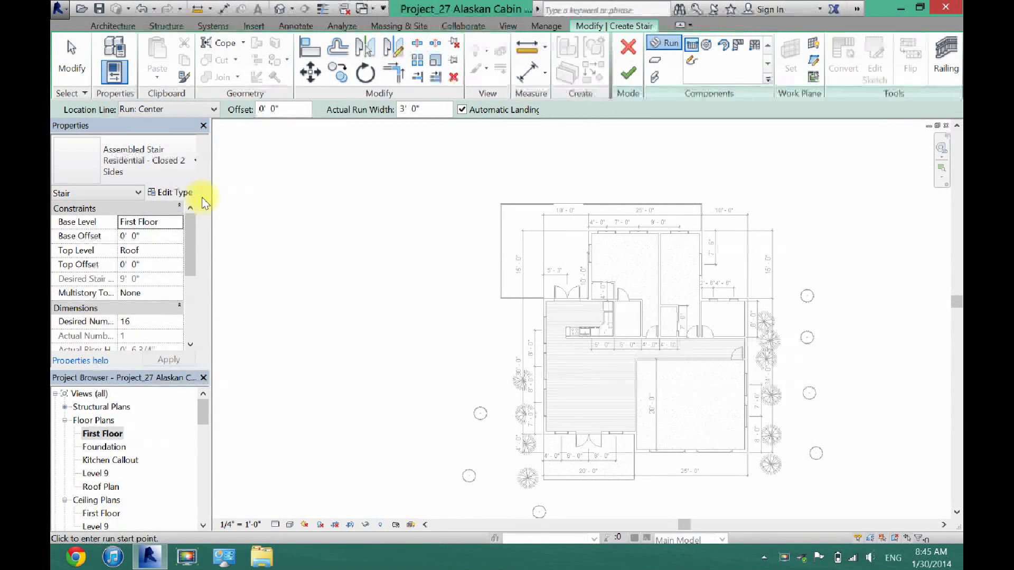
{"action": "left_click", "coordinate": [179, 249]}
{"action": "left_click", "coordinate": [144, 276]}
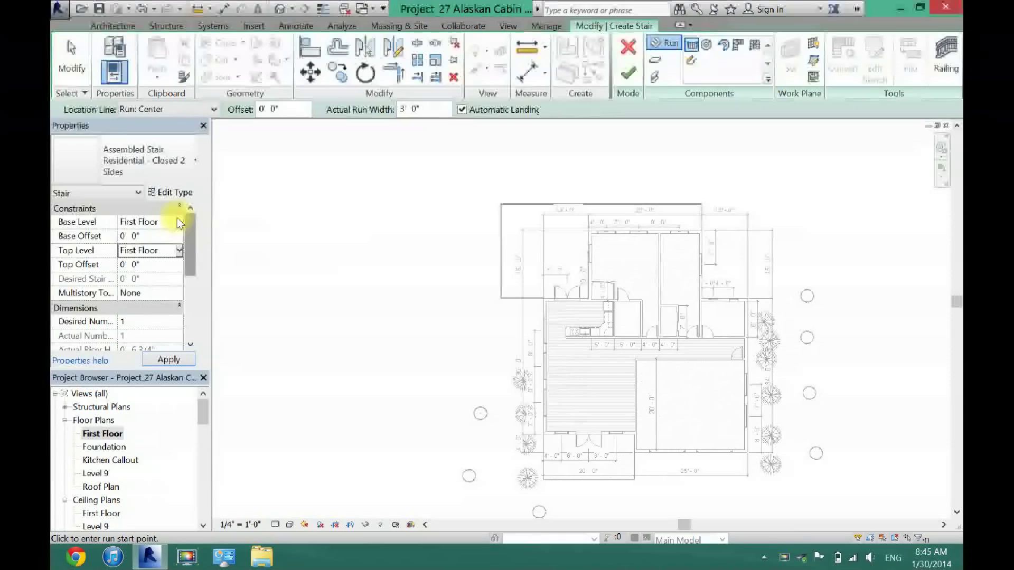
{"action": "left_click", "coordinate": [179, 222]}
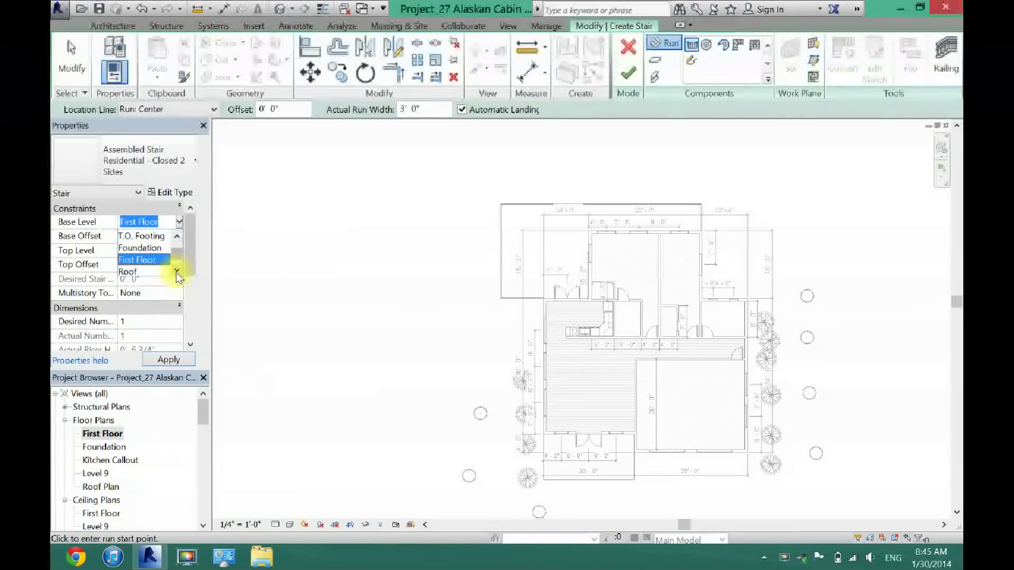
{"action": "left_click", "coordinate": [177, 270]}
{"action": "left_click", "coordinate": [179, 236]}
{"action": "left_click", "coordinate": [179, 236]}
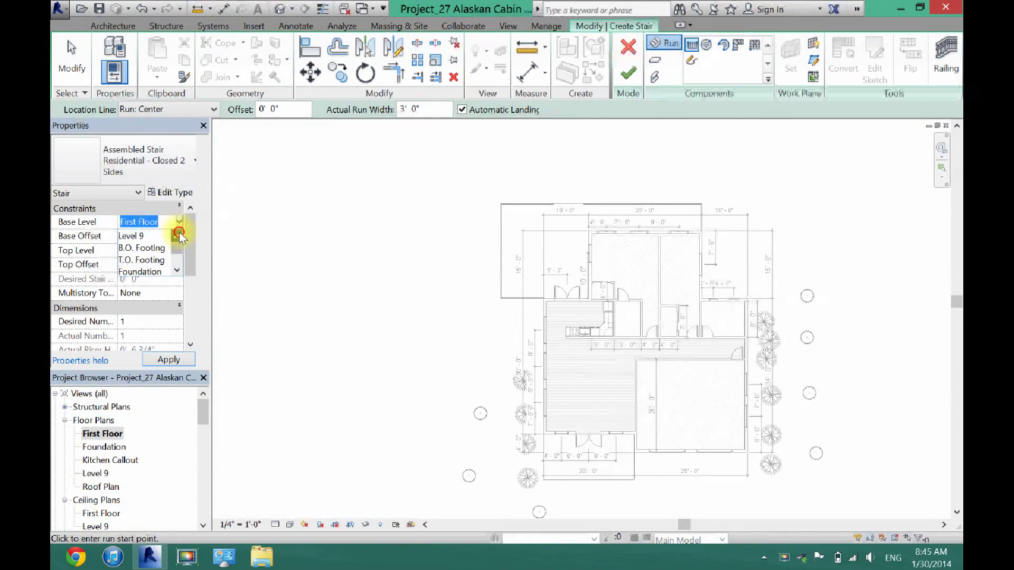
{"action": "left_click", "coordinate": [136, 236]}
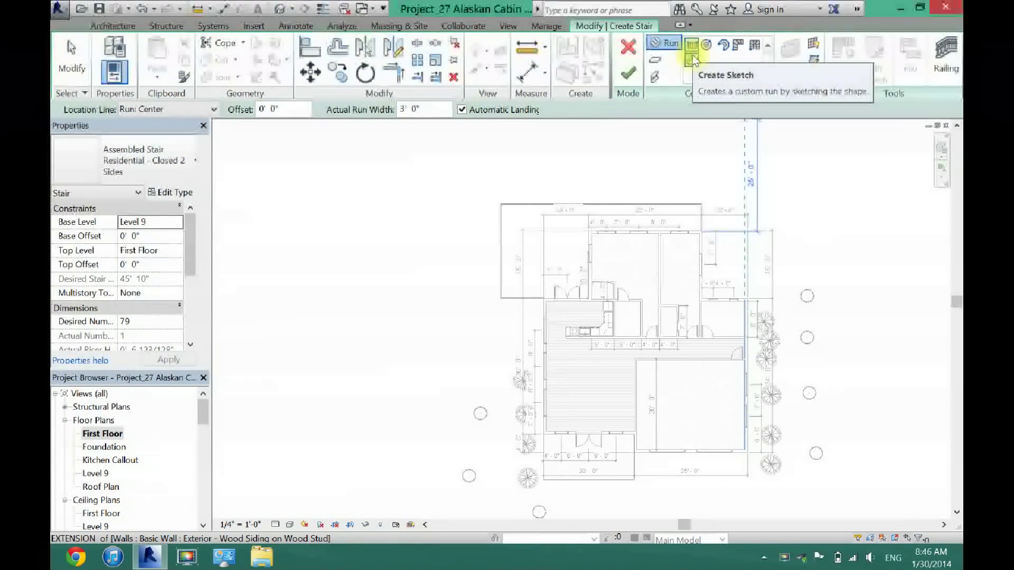
- Switch to a sketched stair run and make a first, abandoned boundary attempt near the cabin
{"action": "left_click", "coordinate": [692, 55]}
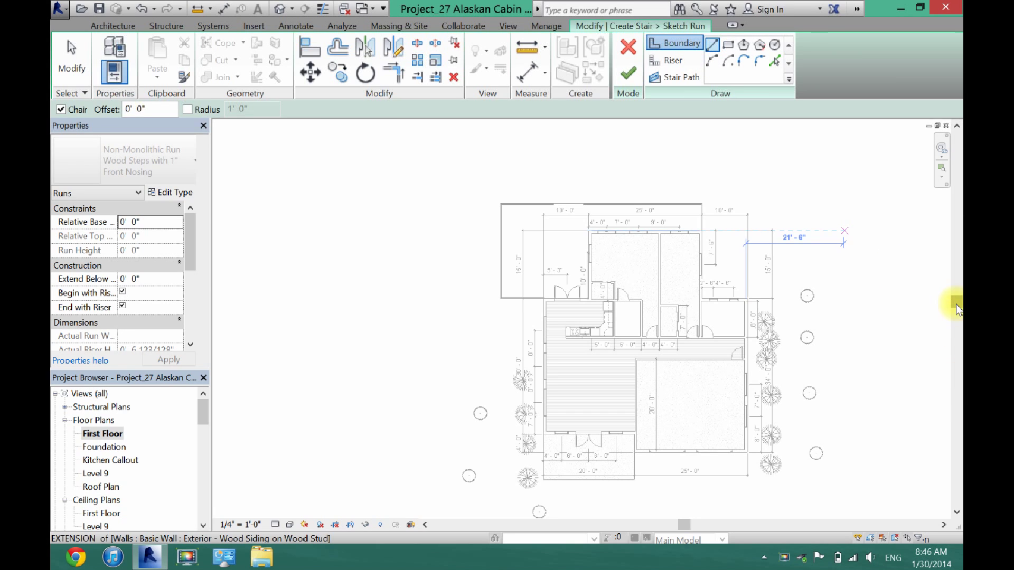
{"action": "left_click_drag", "start_coordinate": [956, 305], "coordinate": [951, 236]}
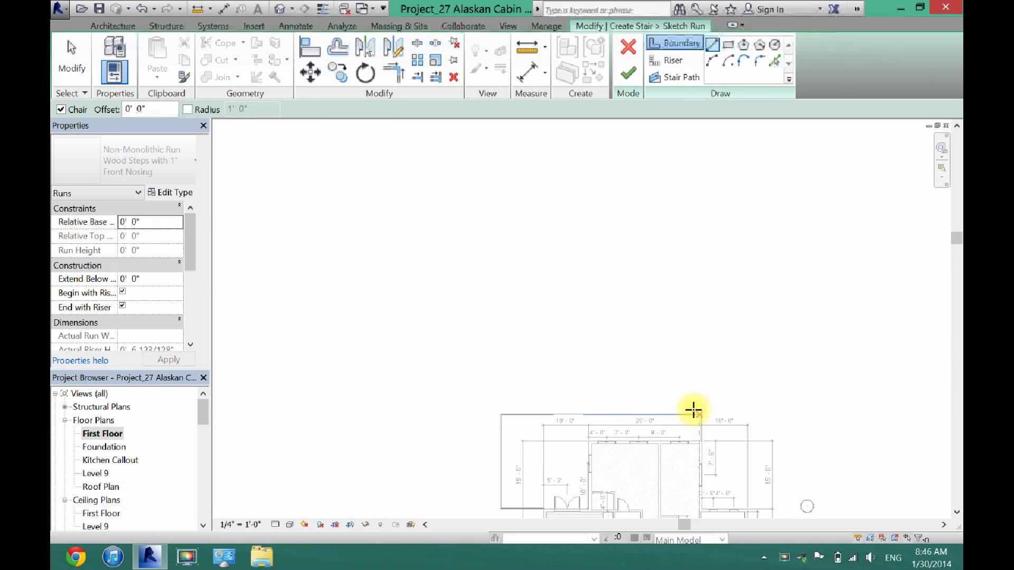
{"action": "left_click", "coordinate": [602, 443]}
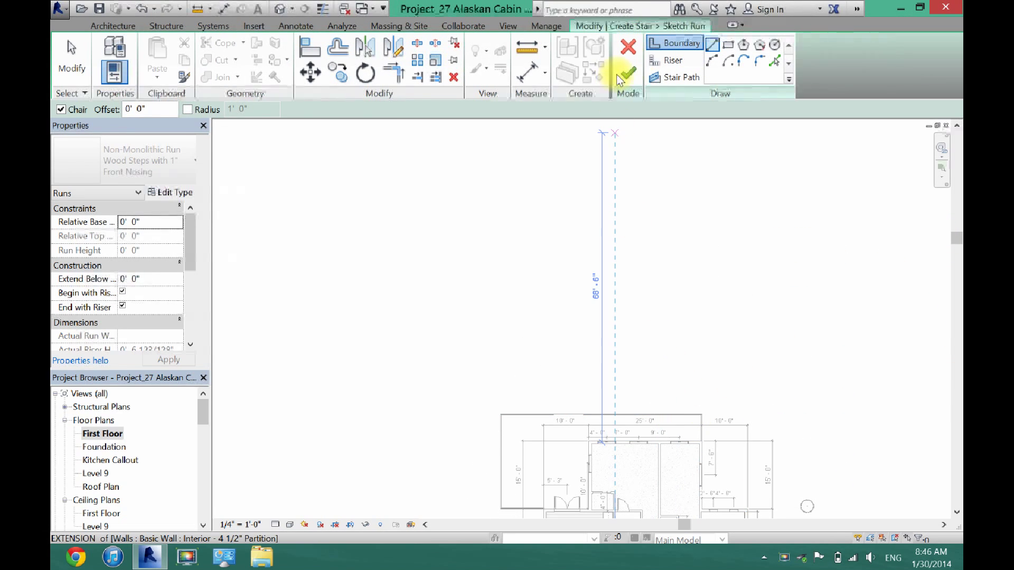
{"action": "left_click", "coordinate": [669, 45]}
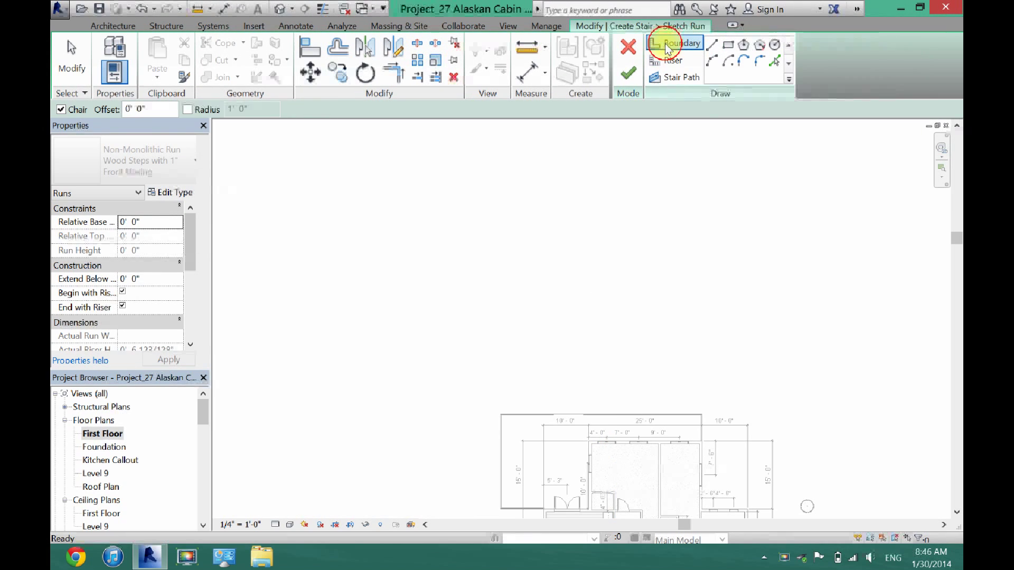
{"action": "left_click", "coordinate": [549, 416]}
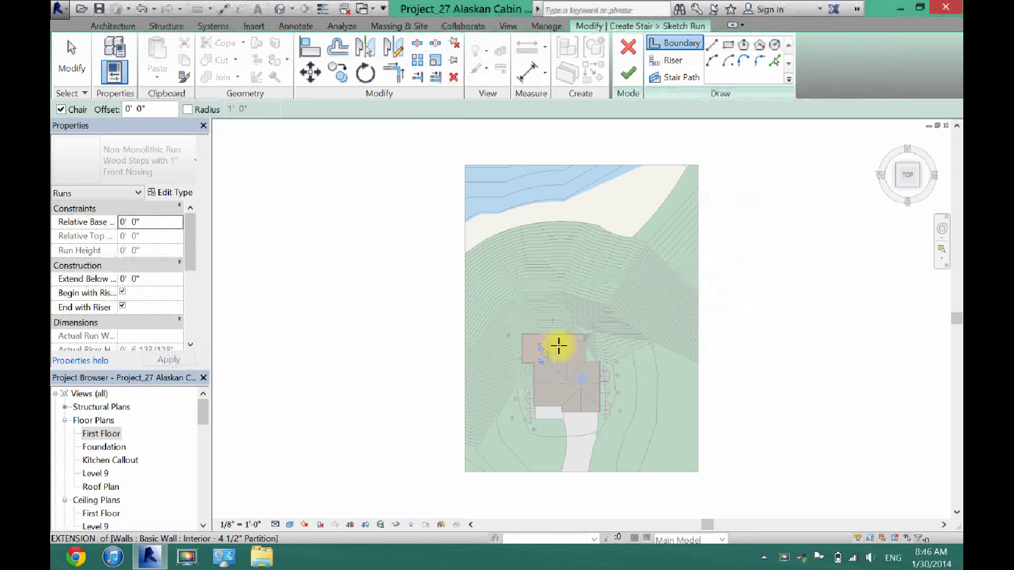
- Draw the stepped boundary from the deck railing's end, with a short right jog, to the lake shore
{"action": "scroll", "coordinate": [543, 339], "scroll_direction": "up", "scroll_amount": 5}
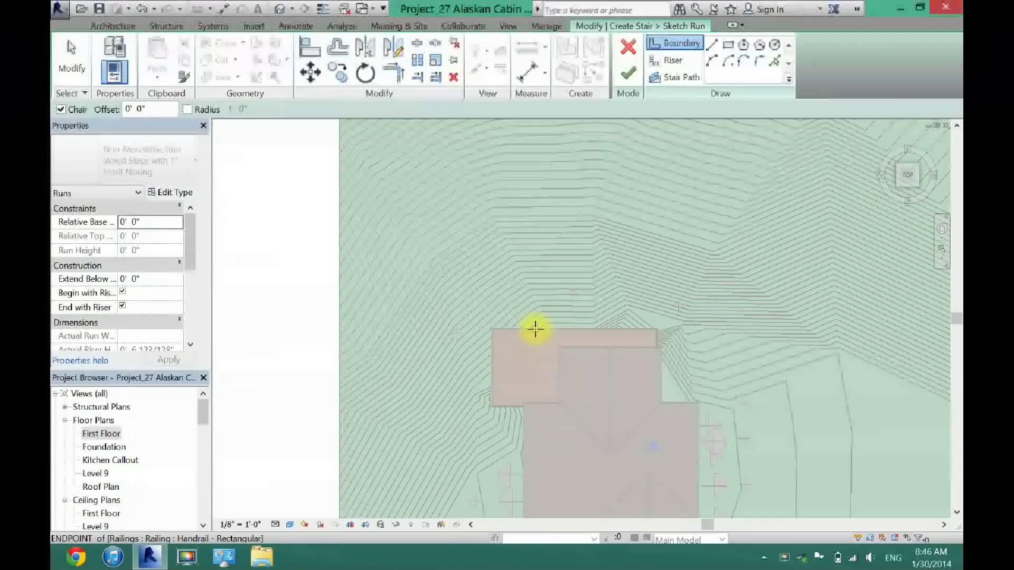
{"action": "left_click", "coordinate": [535, 330]}
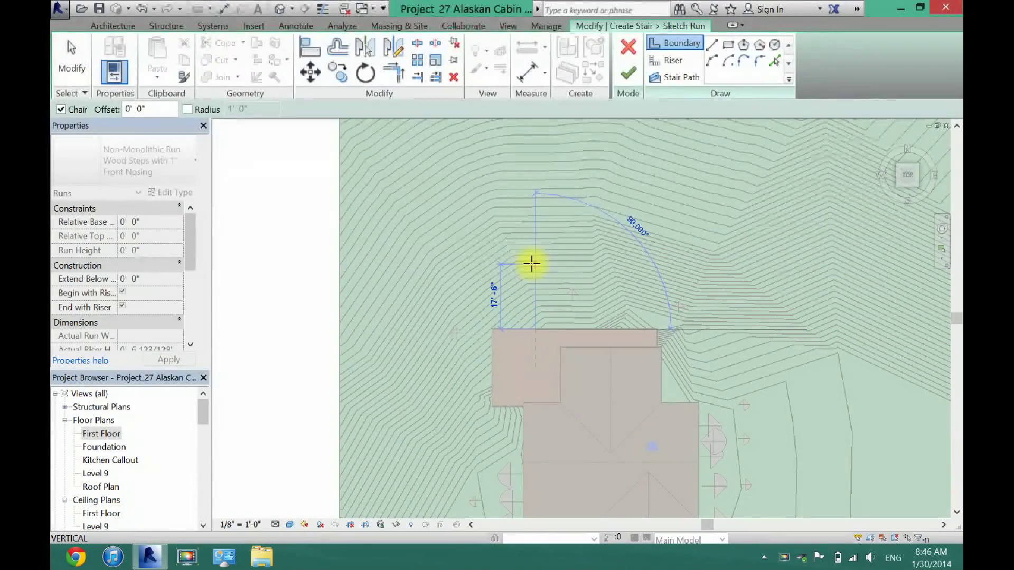
{"action": "left_click_drag", "start_coordinate": [957, 318], "coordinate": [953, 268]}
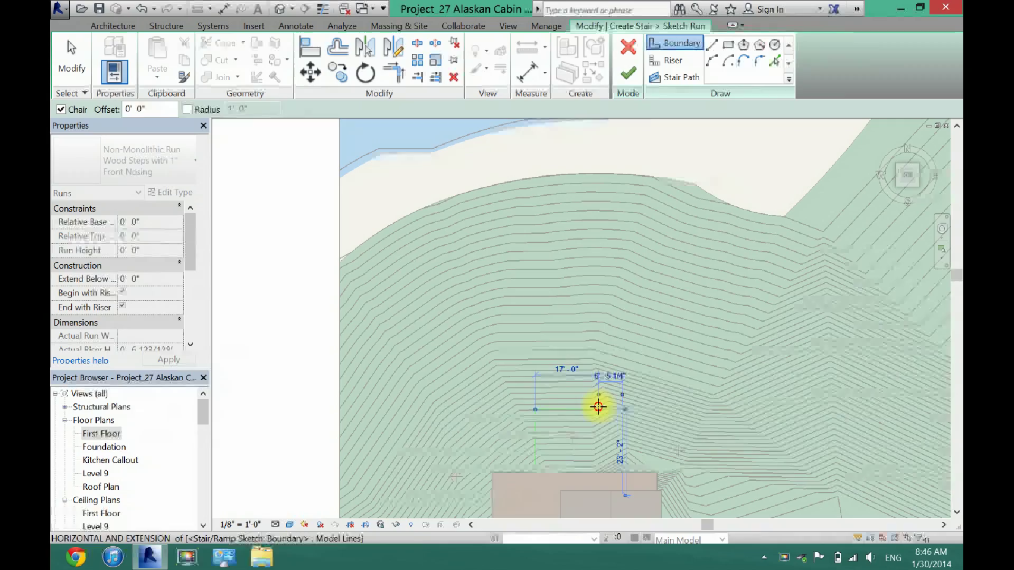
{"action": "left_click", "coordinate": [599, 406]}
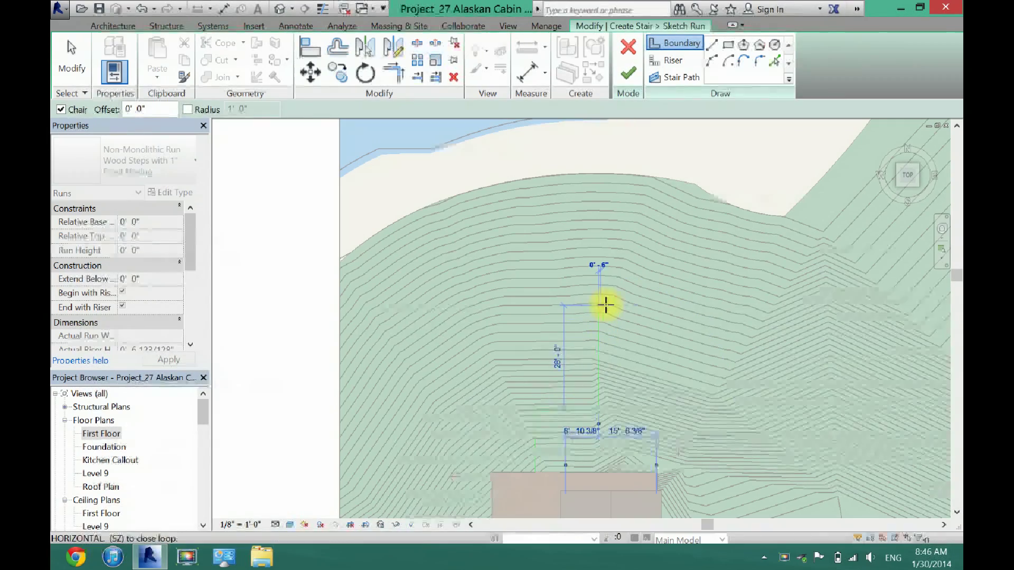
{"action": "left_click", "coordinate": [606, 305]}
{"action": "left_click", "coordinate": [640, 304]}
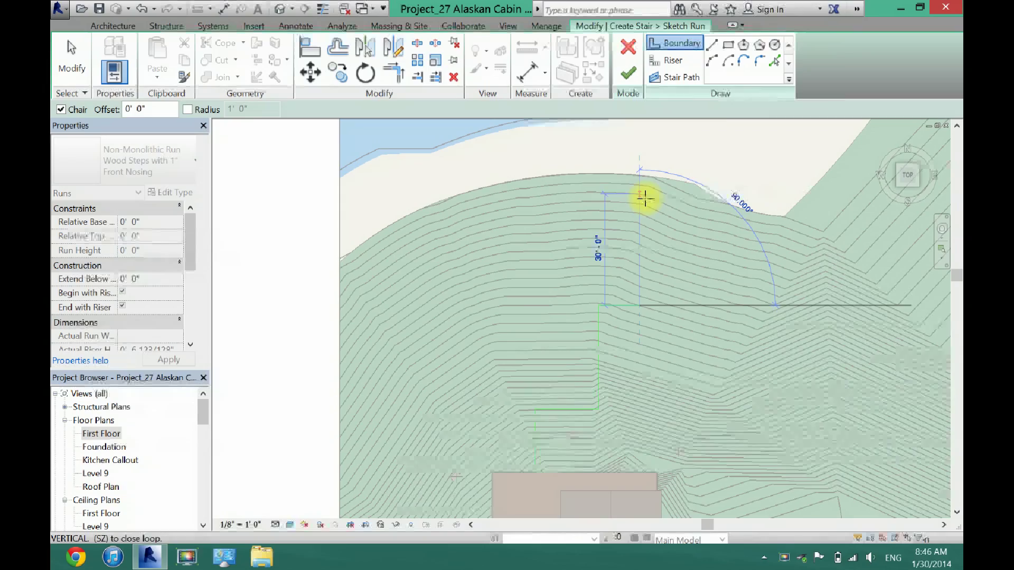
{"action": "left_click", "coordinate": [639, 173]}
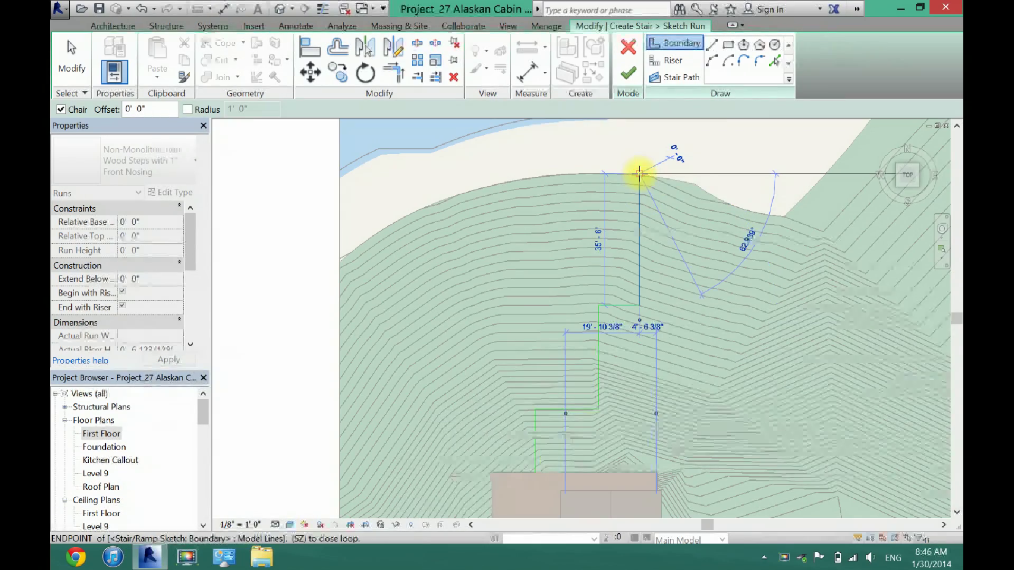
{"action": "scroll", "coordinate": [639, 173], "scroll_direction": "up", "scroll_amount": 3}
{"action": "left_click", "coordinate": [71, 67]}
{"action": "left_click", "coordinate": [403, 136]}
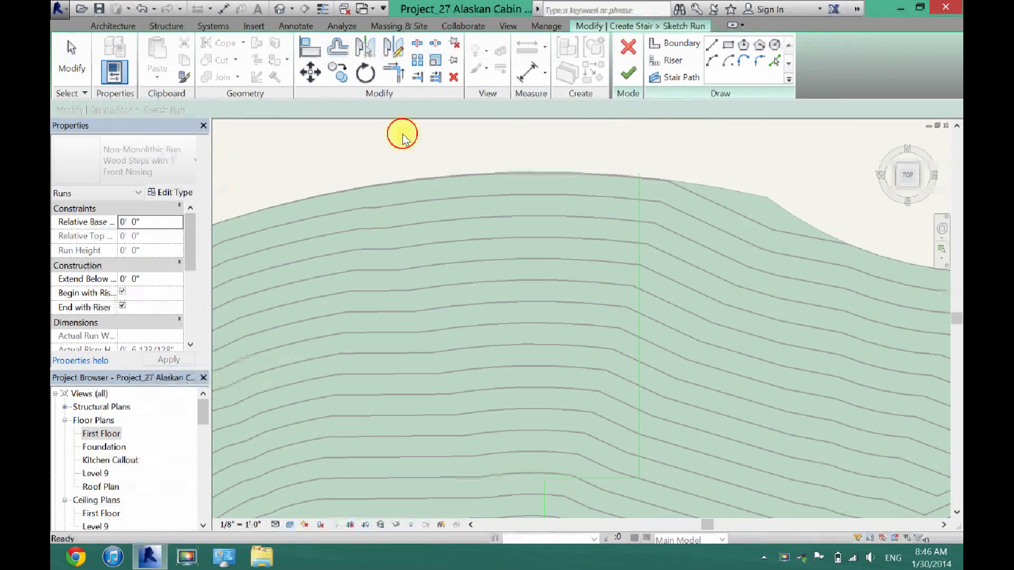
{"action": "scroll", "coordinate": [653, 210], "scroll_direction": "down", "scroll_amount": 5}
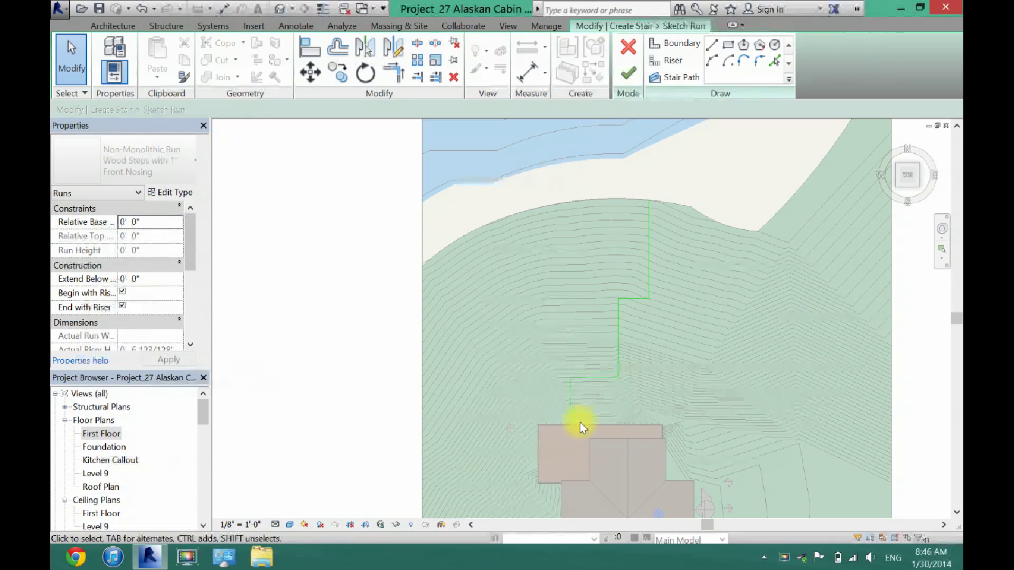
{"action": "scroll", "coordinate": [580, 422], "scroll_direction": "up", "scroll_amount": 3}
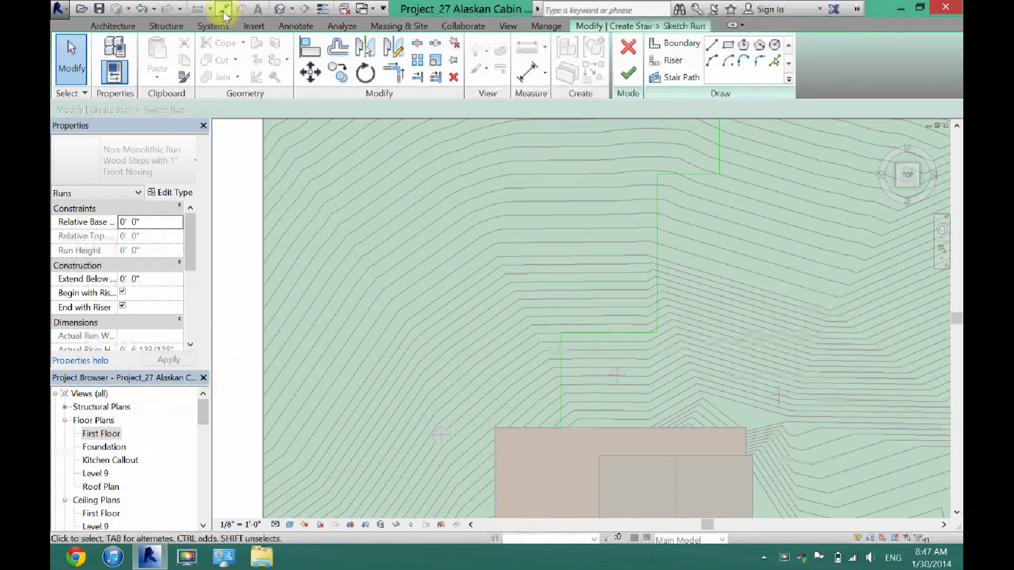
{"action": "scroll", "coordinate": [608, 427], "scroll_direction": "up", "scroll_amount": 3}
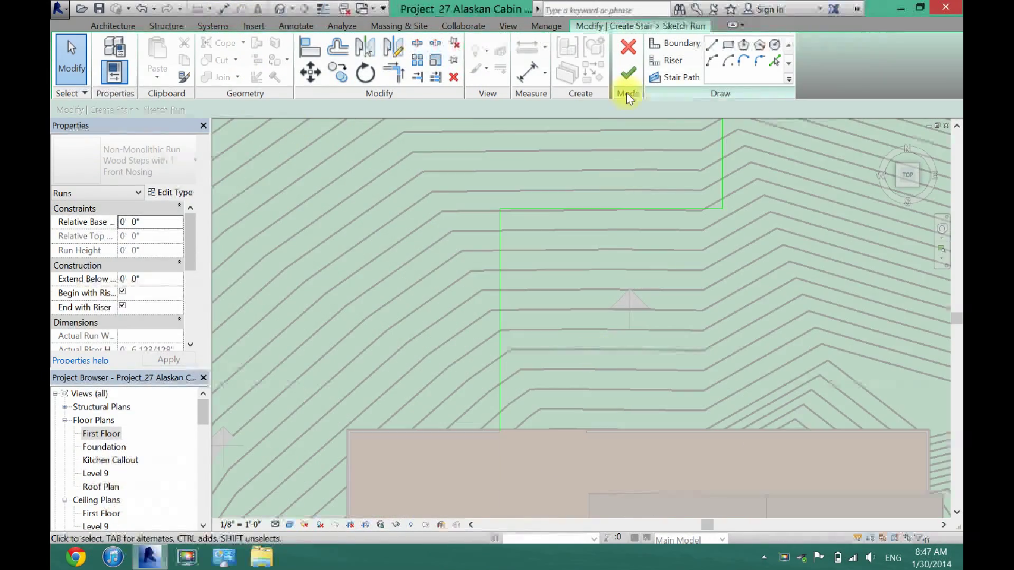
- Pick the existing boundary segments with a 6' offset to create a parallel second boundary
{"action": "left_click", "coordinate": [775, 62]}
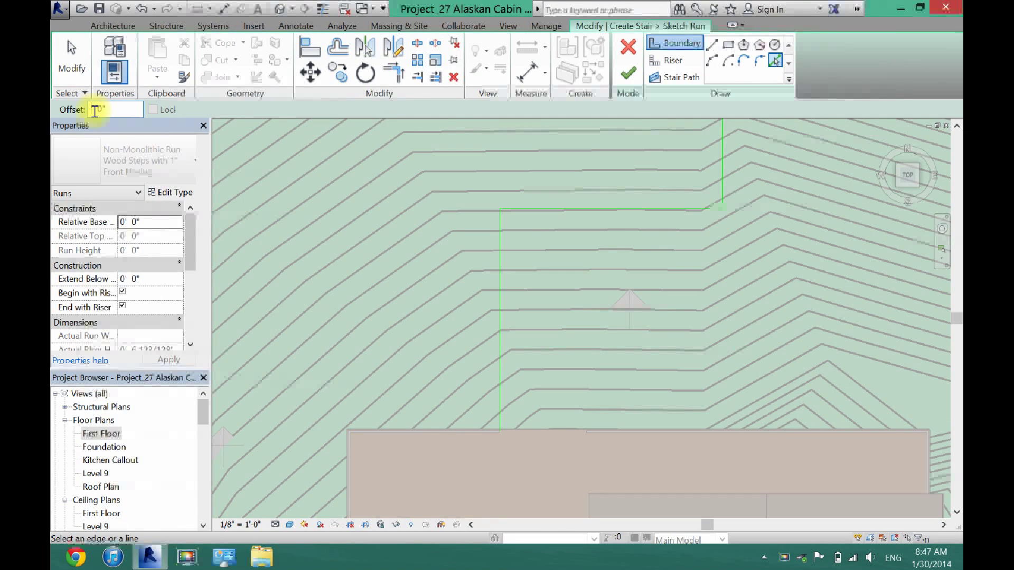
{"action": "double_click", "coordinate": [94, 110]}
{"action": "type", "text": "6"}
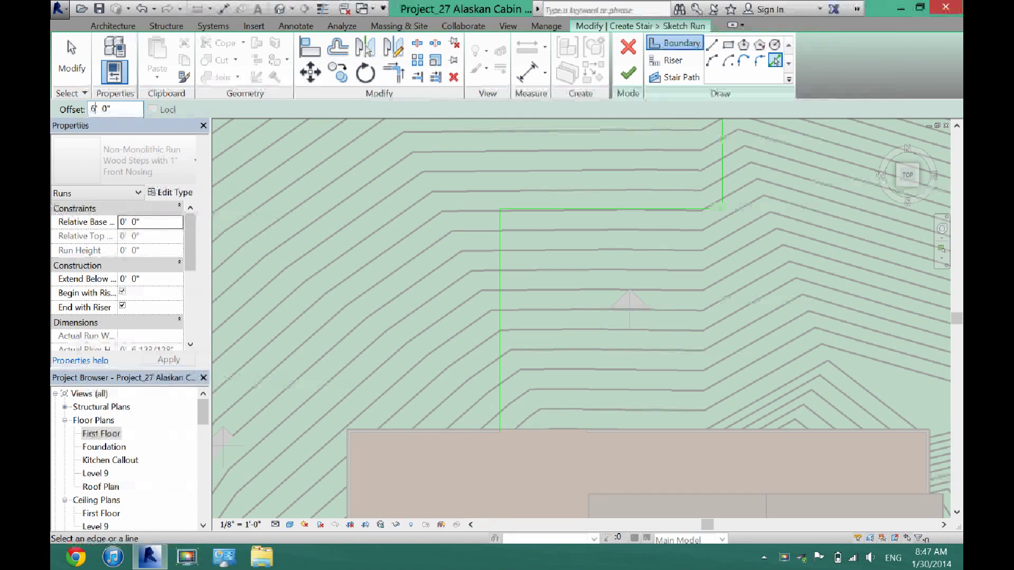
{"action": "left_click", "coordinate": [503, 405]}
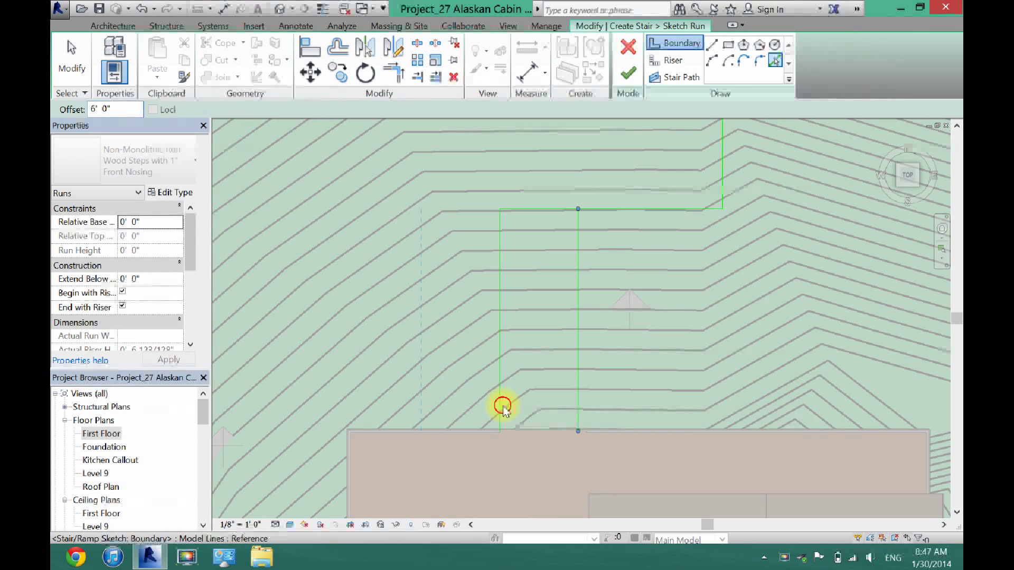
{"action": "left_click", "coordinate": [659, 209]}
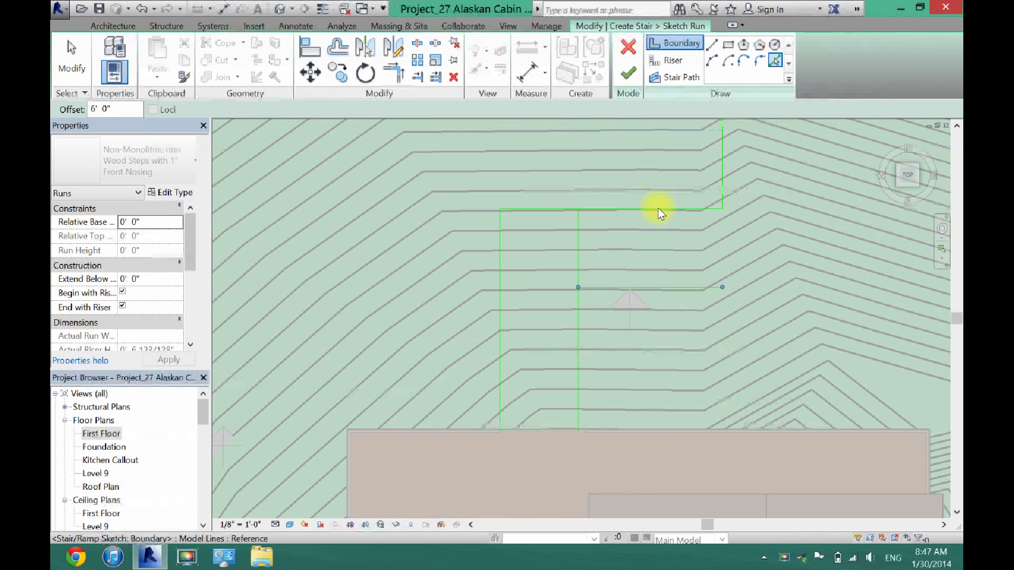
{"action": "left_click", "coordinate": [721, 175]}
{"action": "scroll", "coordinate": [728, 228], "scroll_direction": "down", "scroll_amount": 3}
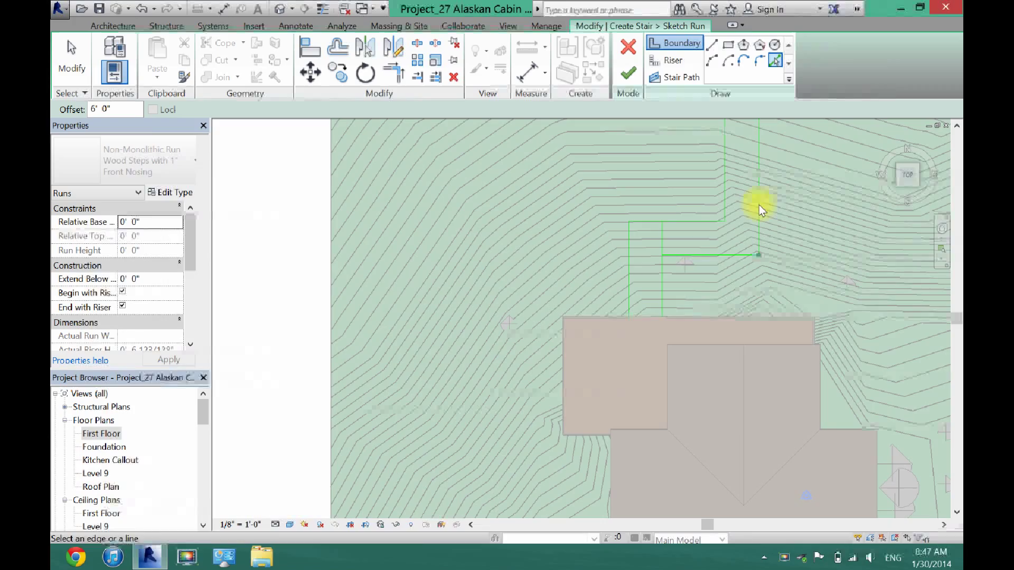
{"action": "left_click_drag", "start_coordinate": [955, 317], "coordinate": [950, 268]}
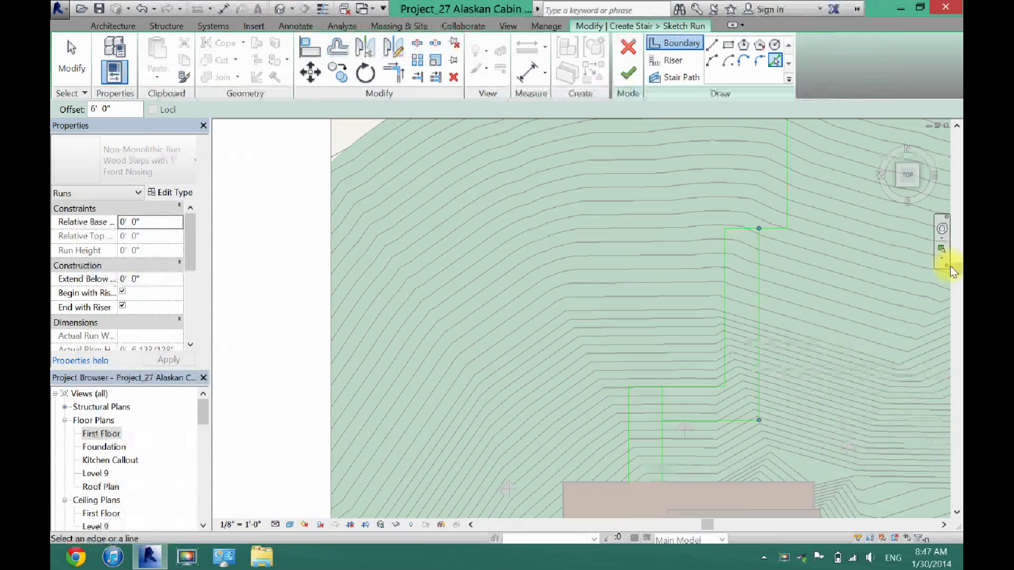
{"action": "left_click", "coordinate": [771, 228]}
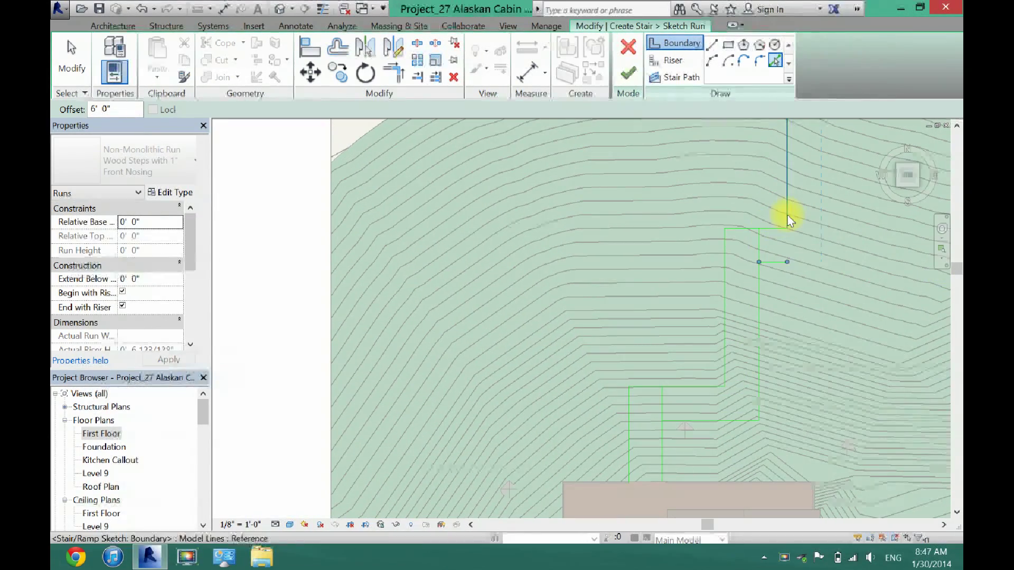
{"action": "left_click", "coordinate": [787, 218]}
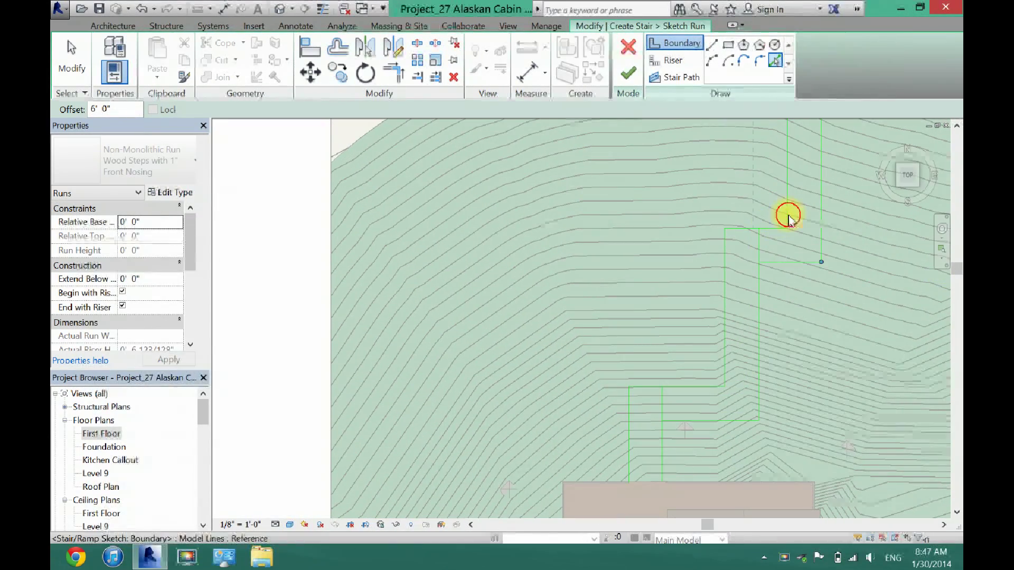
- Trim the vertical and horizontal boundary lines into a clean corner and return to the First Floor plan
{"action": "left_click", "coordinate": [400, 79]}
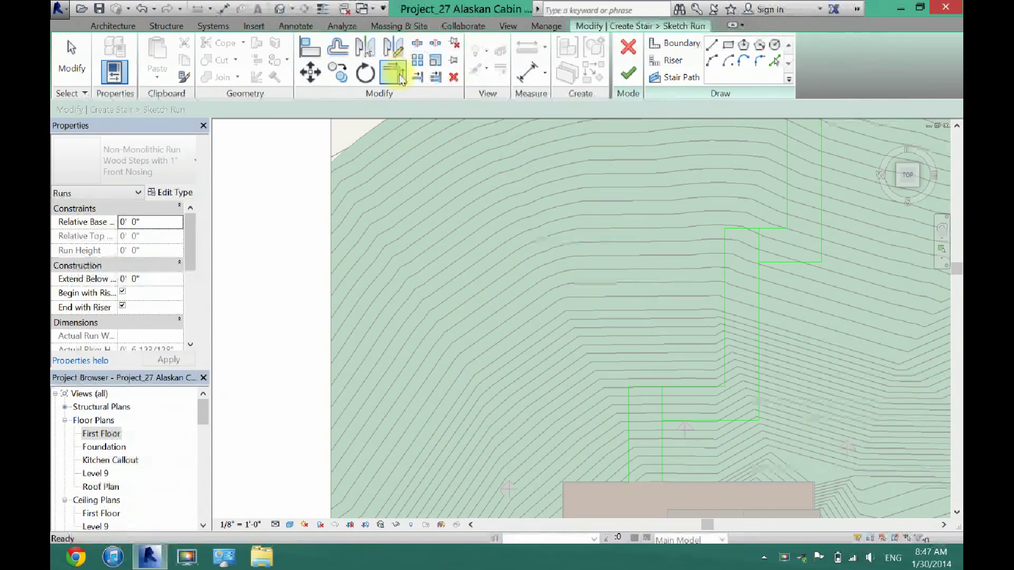
{"action": "left_click", "coordinate": [659, 453]}
{"action": "left_click", "coordinate": [699, 419]}
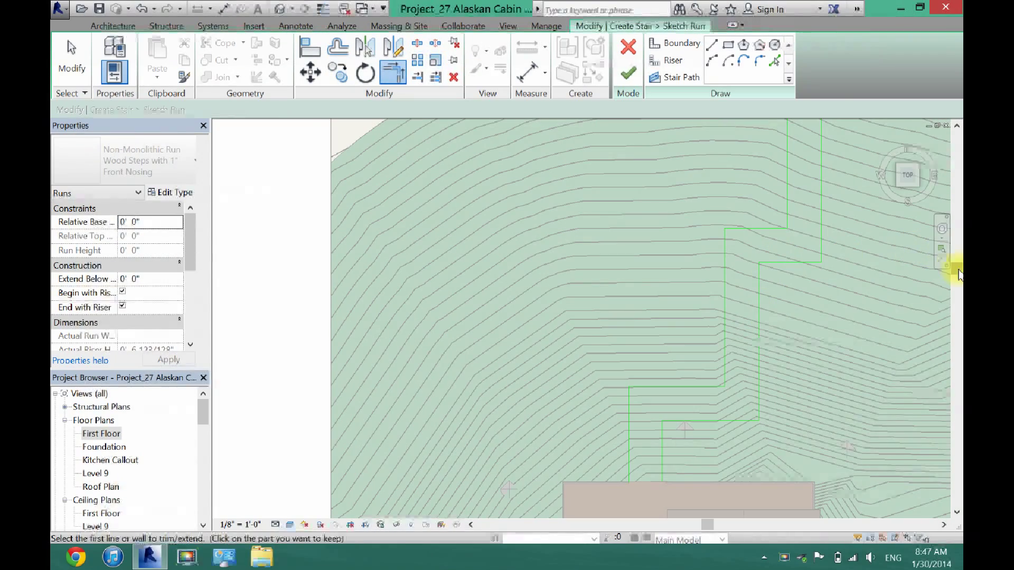
{"action": "left_click_drag", "start_coordinate": [957, 270], "coordinate": [957, 226]}
{"action": "scroll", "coordinate": [773, 423], "scroll_direction": "down", "scroll_amount": 3}
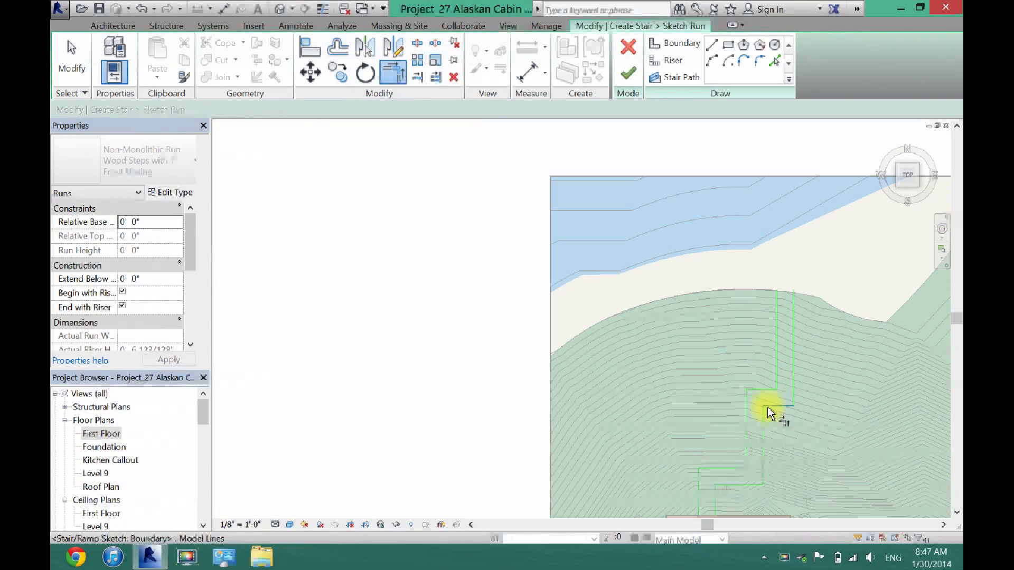
{"action": "double_click", "coordinate": [106, 434]}
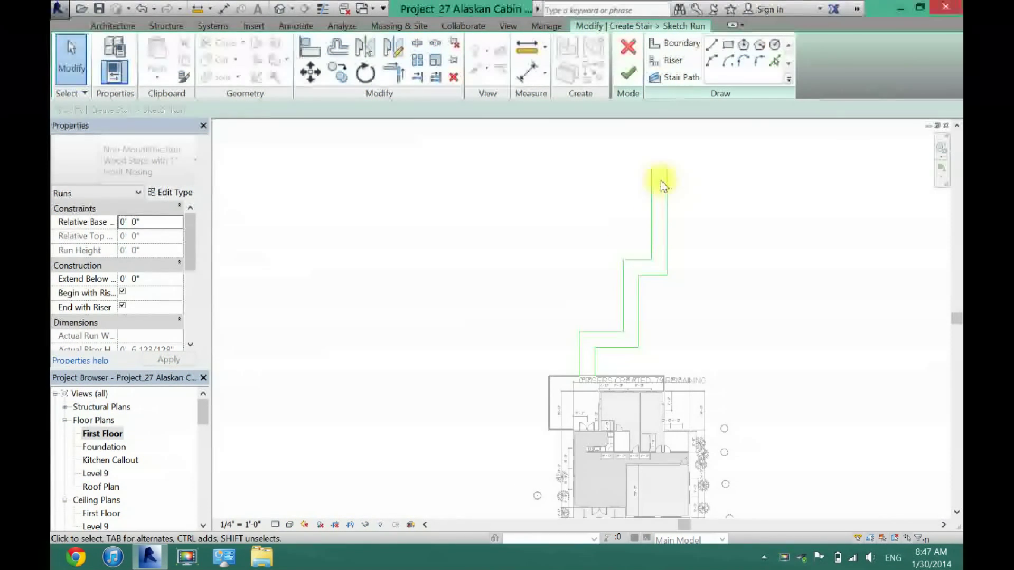
- Draw riser lines across the top and bottom ends of the run, leaving 77 risers remaining
{"action": "scroll", "coordinate": [667, 167], "scroll_direction": "up", "scroll_amount": 4}
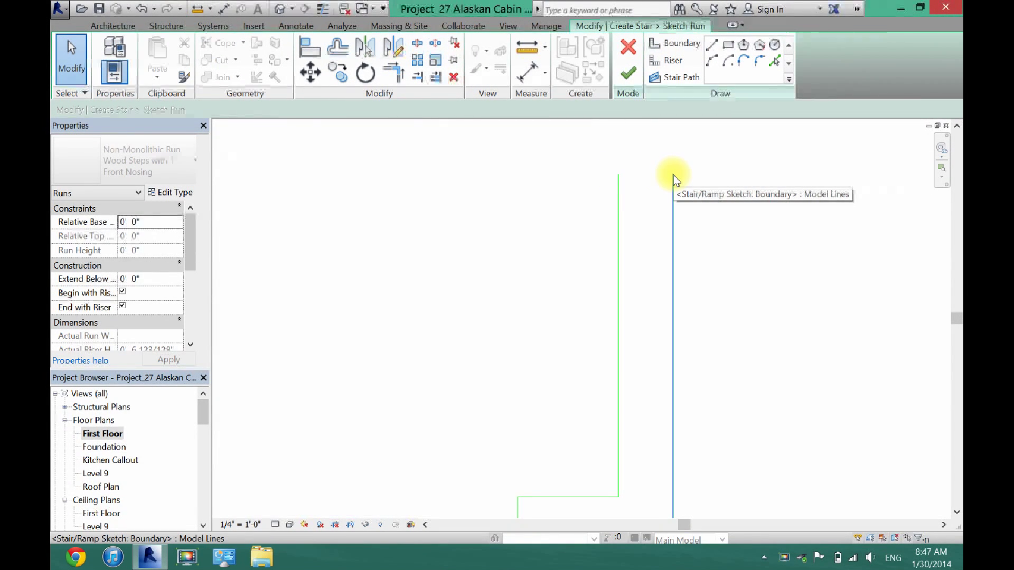
{"action": "left_click", "coordinate": [653, 65]}
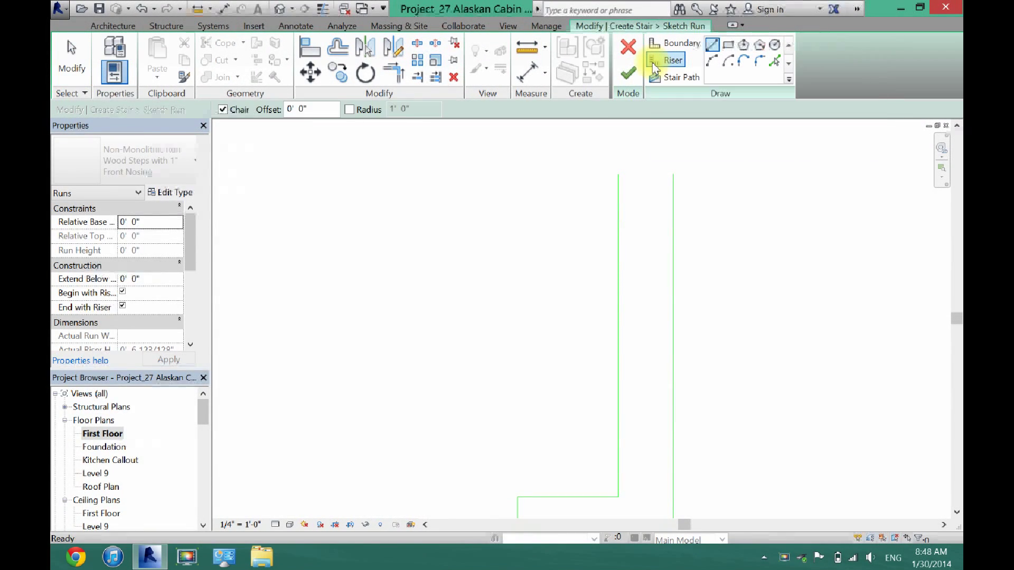
{"action": "left_click", "coordinate": [617, 174]}
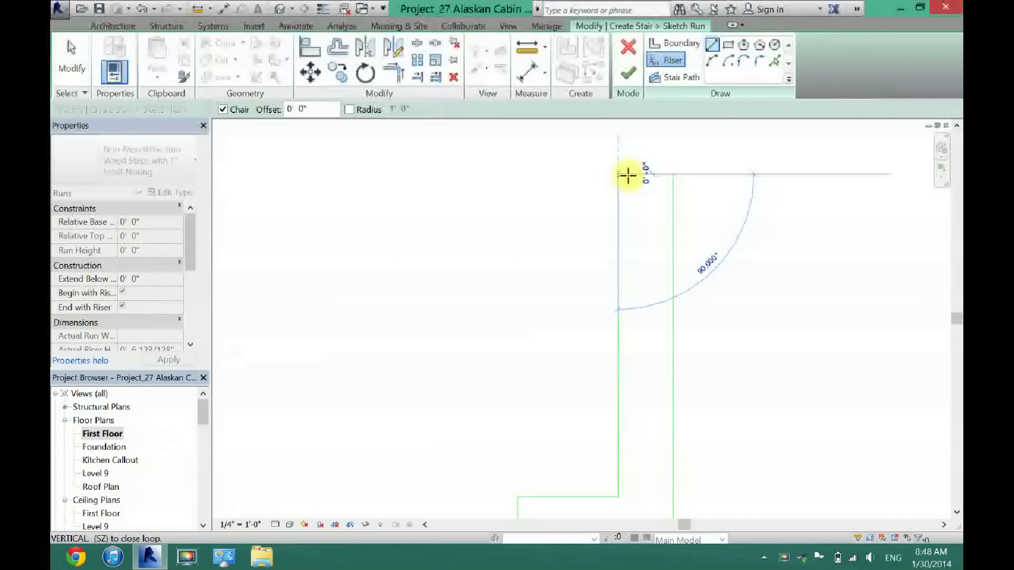
{"action": "left_click", "coordinate": [671, 174]}
{"action": "scroll", "coordinate": [671, 175], "scroll_direction": "down", "scroll_amount": 3}
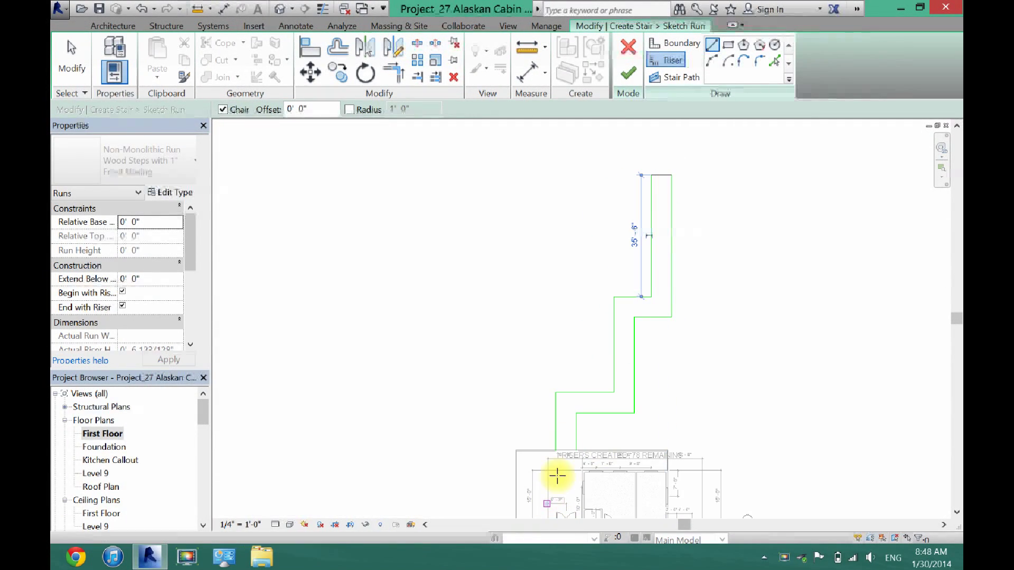
{"action": "scroll", "coordinate": [557, 464], "scroll_direction": "up", "scroll_amount": 4}
{"action": "left_click", "coordinate": [541, 417]}
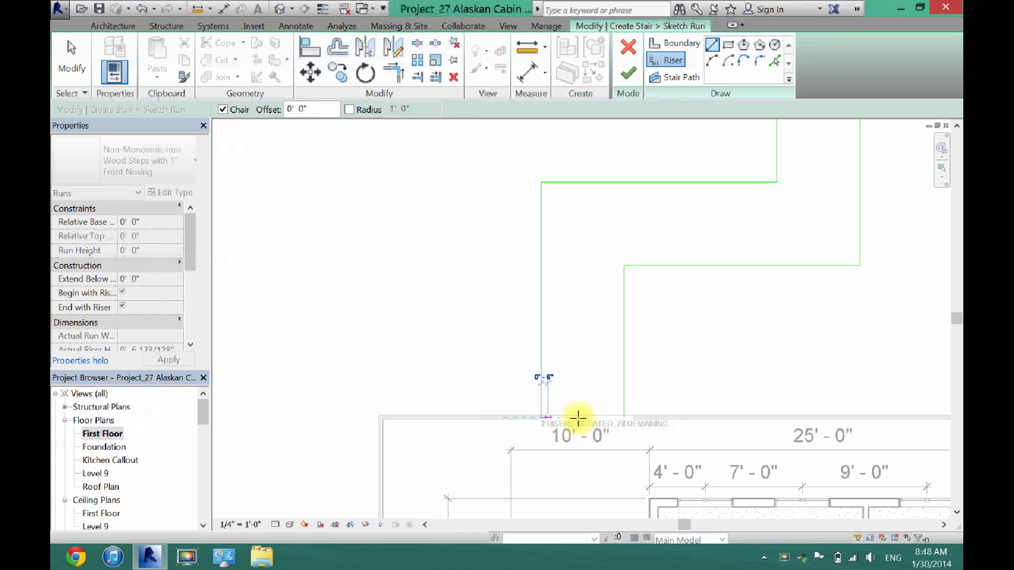
{"action": "left_click", "coordinate": [624, 417]}
{"action": "scroll", "coordinate": [650, 422], "scroll_direction": "down", "scroll_amount": 4}
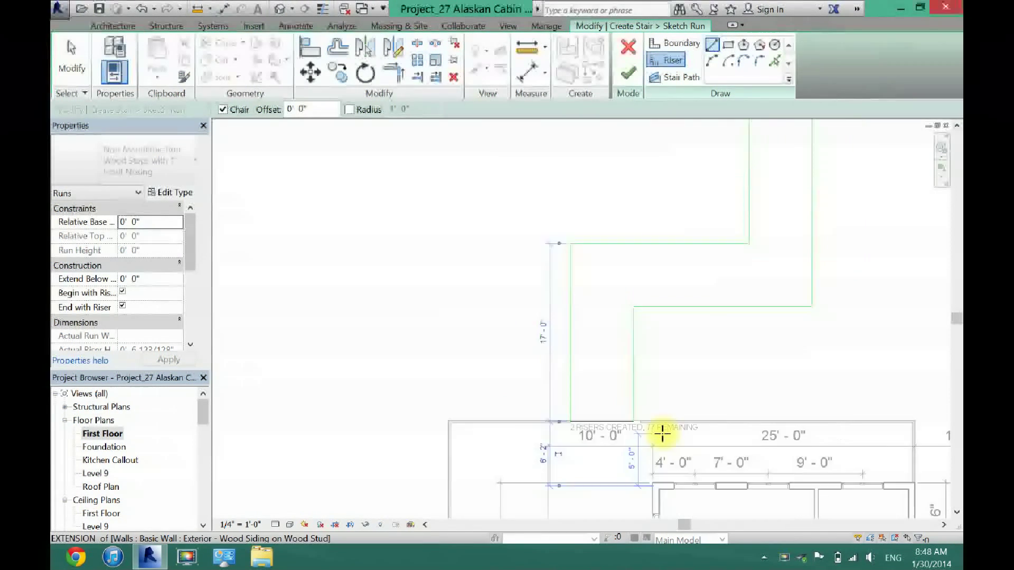
{"action": "scroll", "coordinate": [679, 392], "scroll_direction": "down", "scroll_amount": 2}
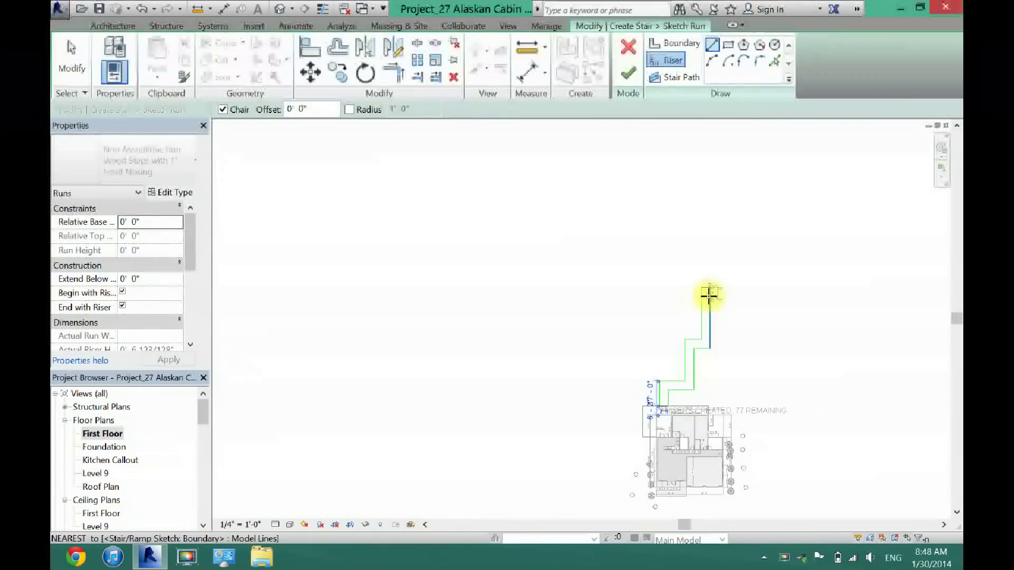
{"action": "scroll", "coordinate": [708, 295], "scroll_direction": "up", "scroll_amount": 5}
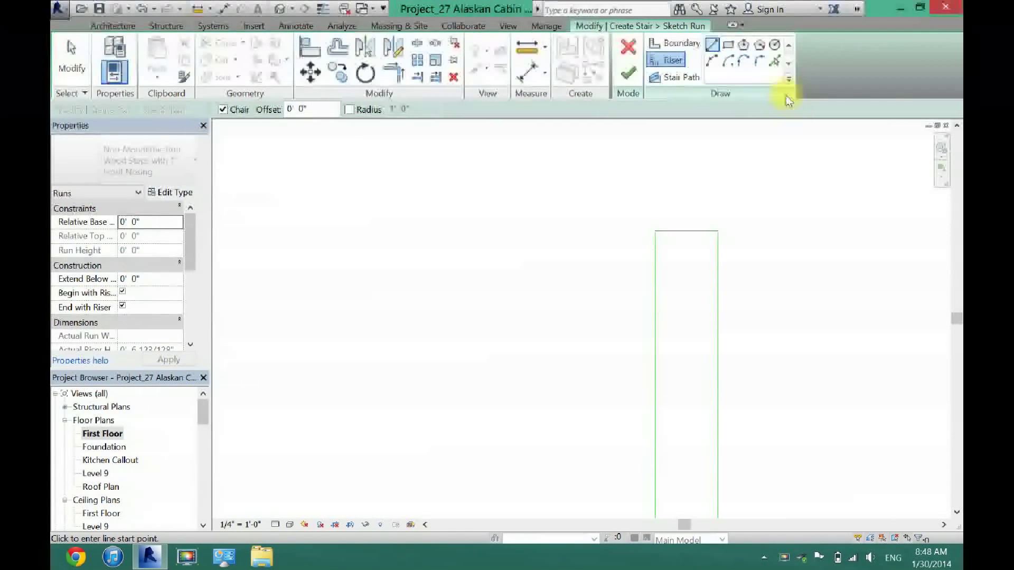
- Pick successive risers with a 2' offset to fill the straight upper stretch
{"action": "left_click", "coordinate": [775, 62]}
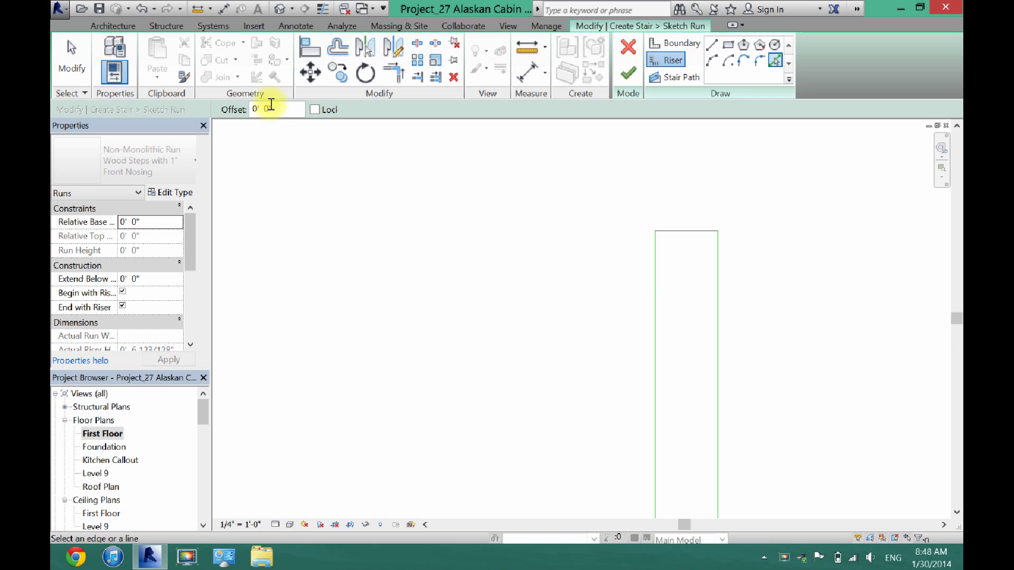
{"action": "left_click", "coordinate": [261, 110]}
{"action": "double_click", "coordinate": [262, 109]}
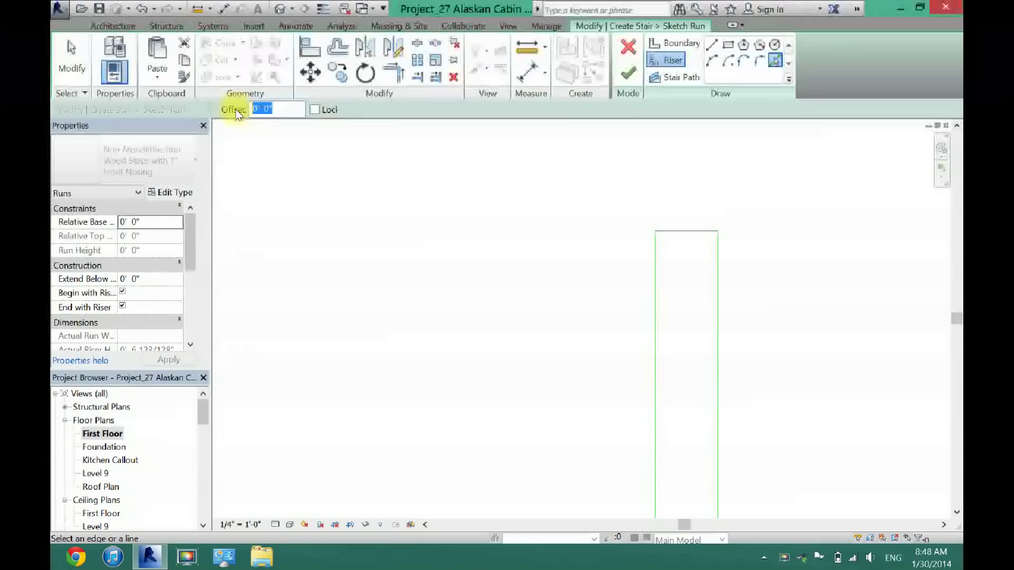
{"action": "type", "text": "2"}
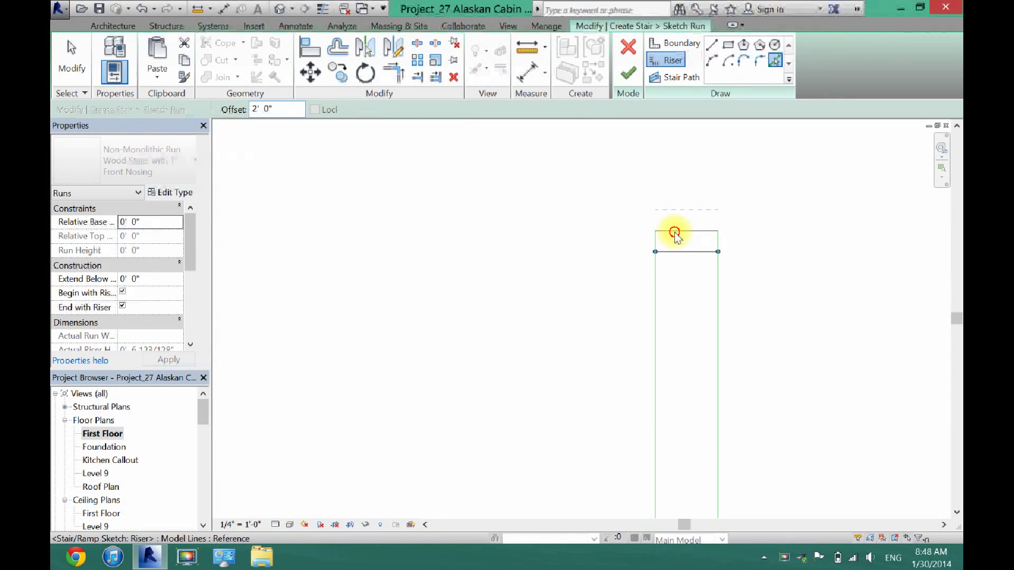
{"action": "left_click", "coordinate": [678, 233]}
{"action": "left_click", "coordinate": [679, 259]}
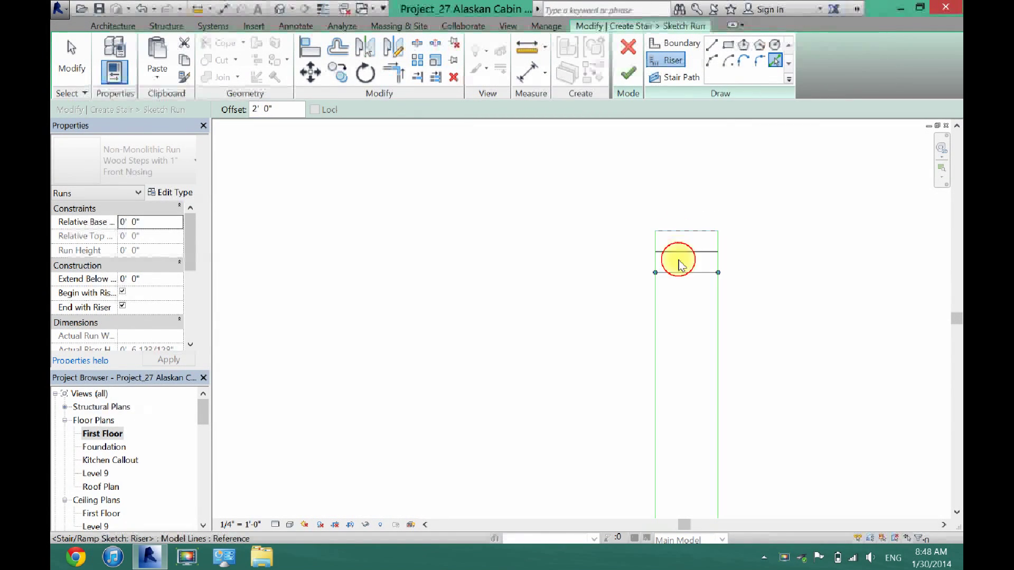
{"action": "left_click", "coordinate": [679, 276]}
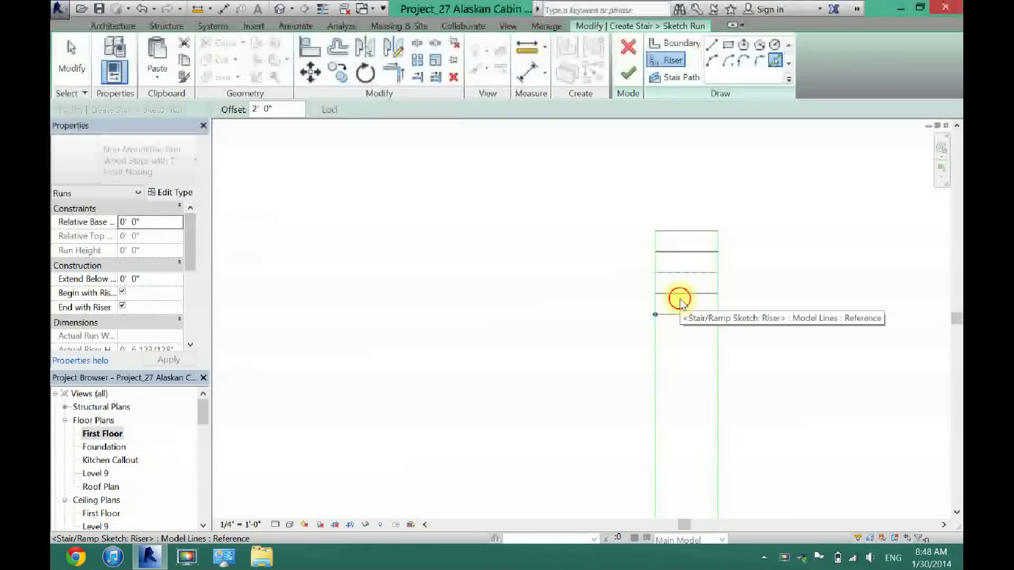
{"action": "left_click", "coordinate": [680, 296]}
{"action": "left_click", "coordinate": [684, 323]}
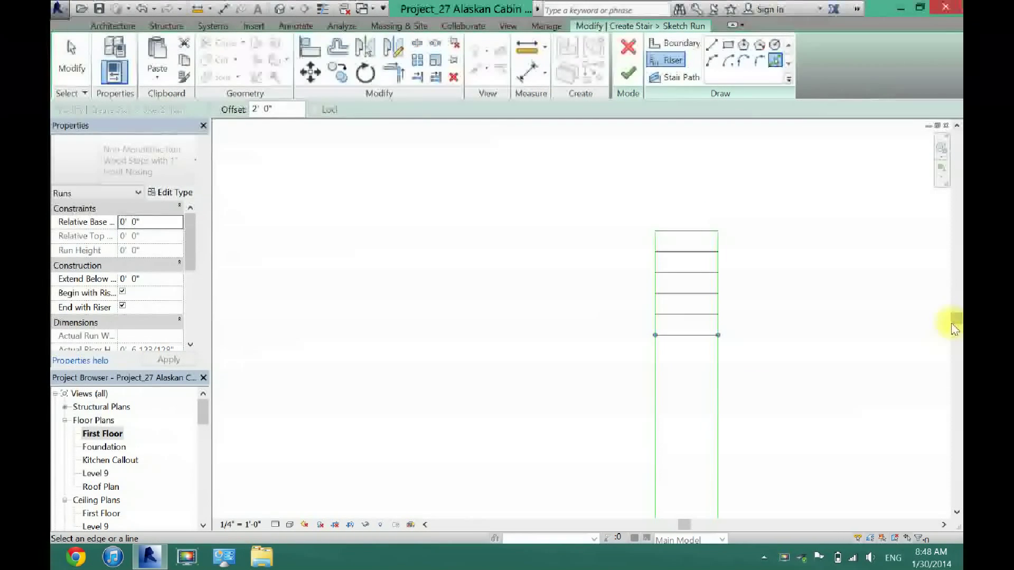
{"action": "left_click_drag", "start_coordinate": [953, 323], "coordinate": [954, 370]}
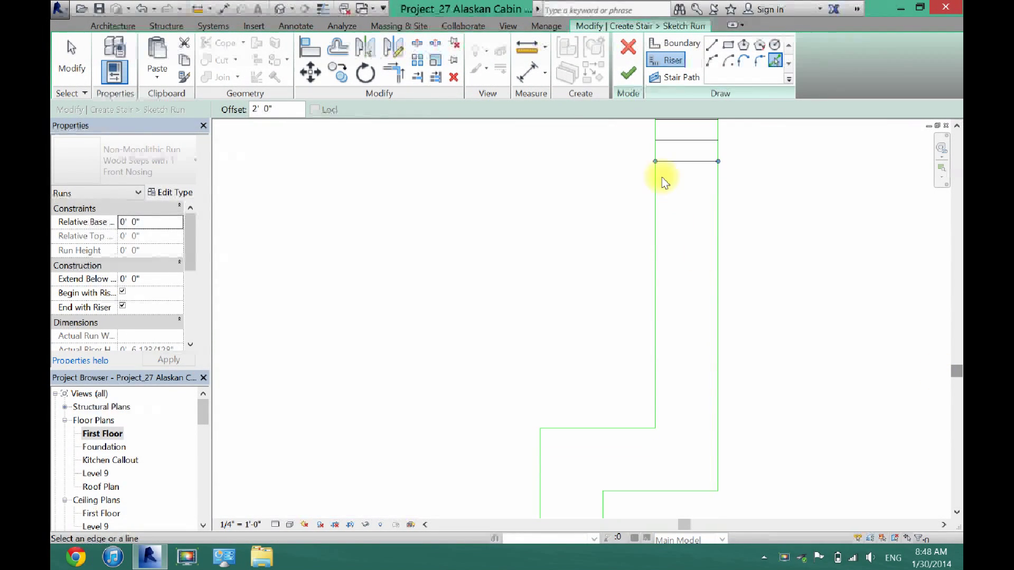
{"action": "left_click", "coordinate": [679, 164]}
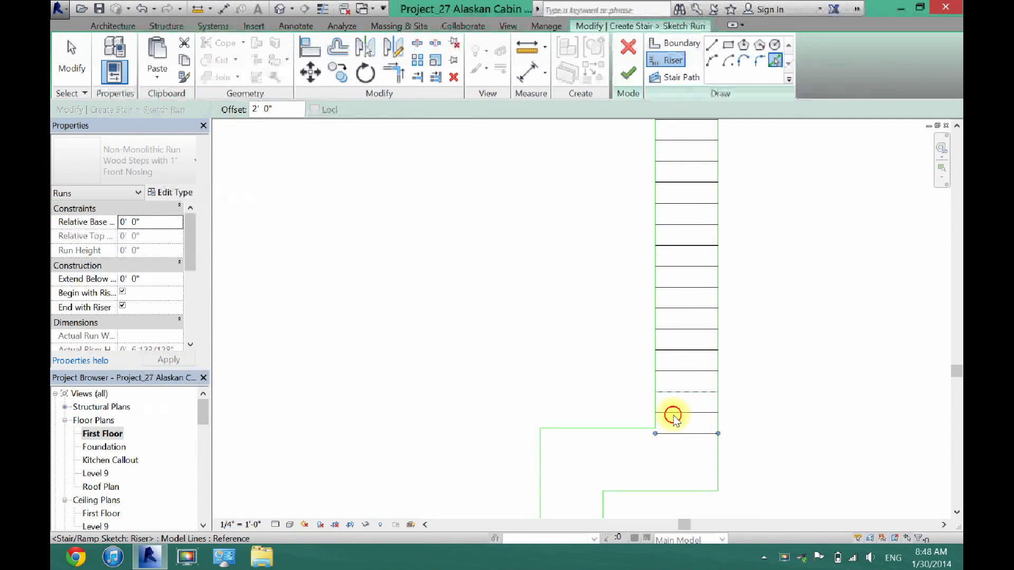
- Nudge the last riser up so it aligns with the boundary corner
{"action": "left_click", "coordinate": [70, 62]}
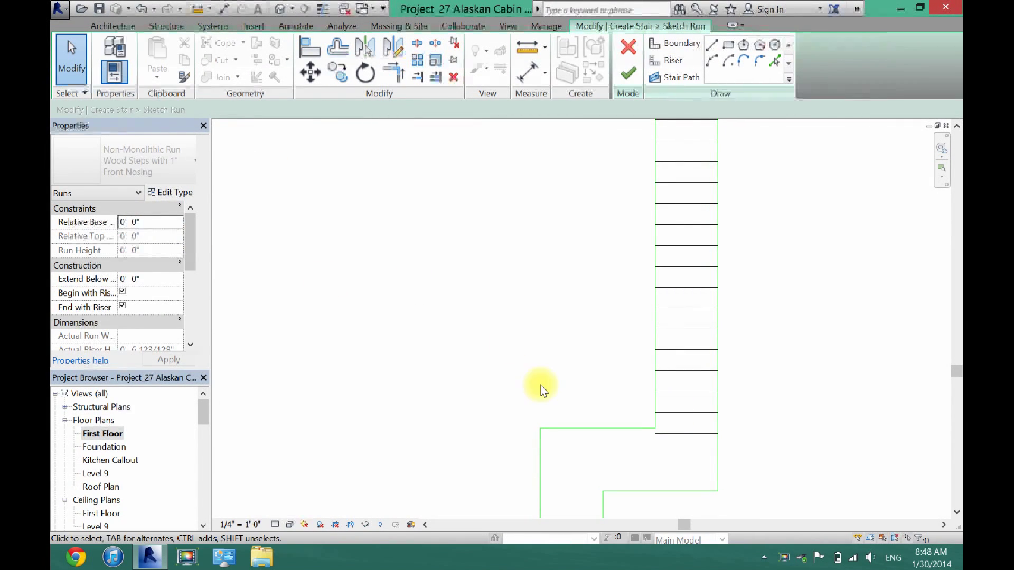
{"action": "left_click", "coordinate": [697, 434]}
{"action": "scroll", "coordinate": [698, 436], "scroll_direction": "up", "scroll_amount": 5}
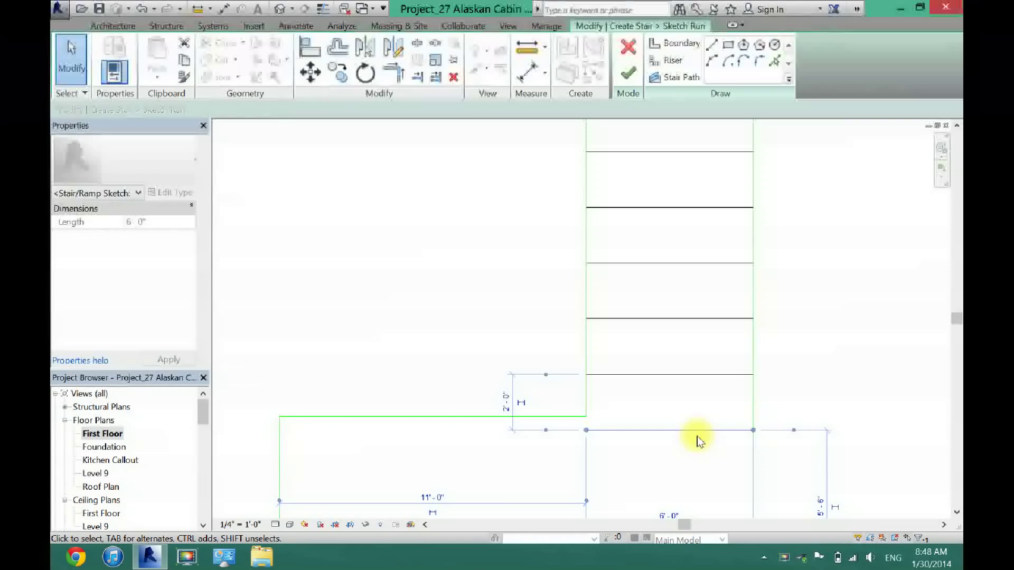
{"action": "key", "text": "Up"}
{"action": "key", "text": "Up"}
{"action": "key", "text": "Up"}
{"action": "key", "text": "Up"}
{"action": "key", "text": "Up"}
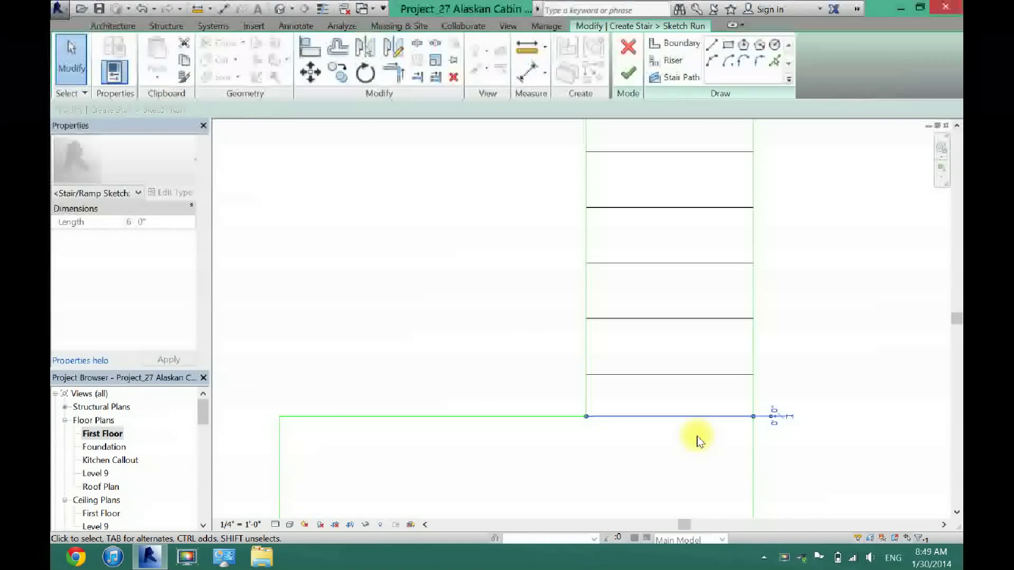
{"action": "left_click", "coordinate": [814, 357]}
{"action": "scroll", "coordinate": [737, 351], "scroll_direction": "down", "scroll_amount": 4}
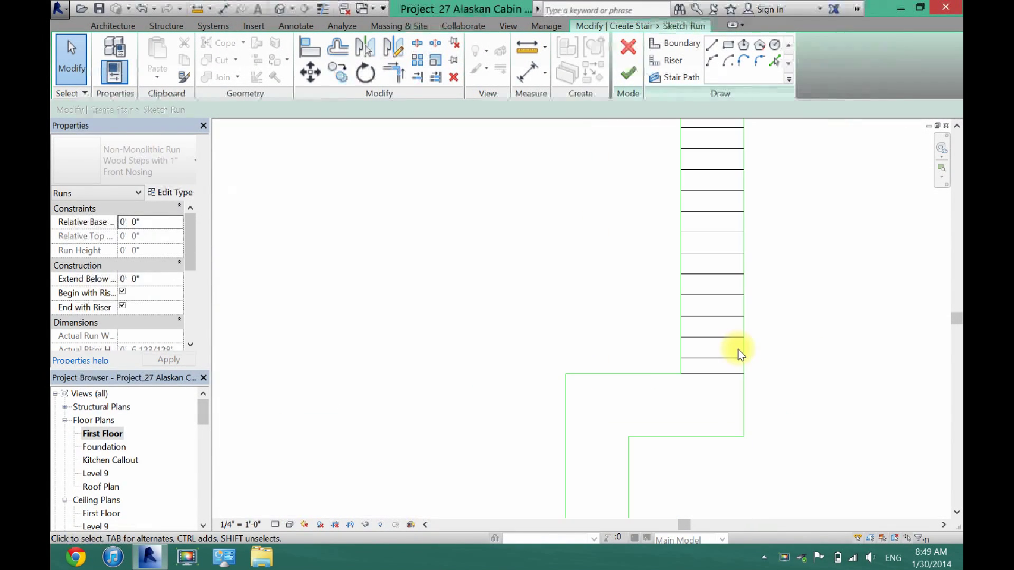
- Draw a riser between the boundary endpoints where the straight run meets the turn
{"action": "left_click", "coordinate": [679, 77]}
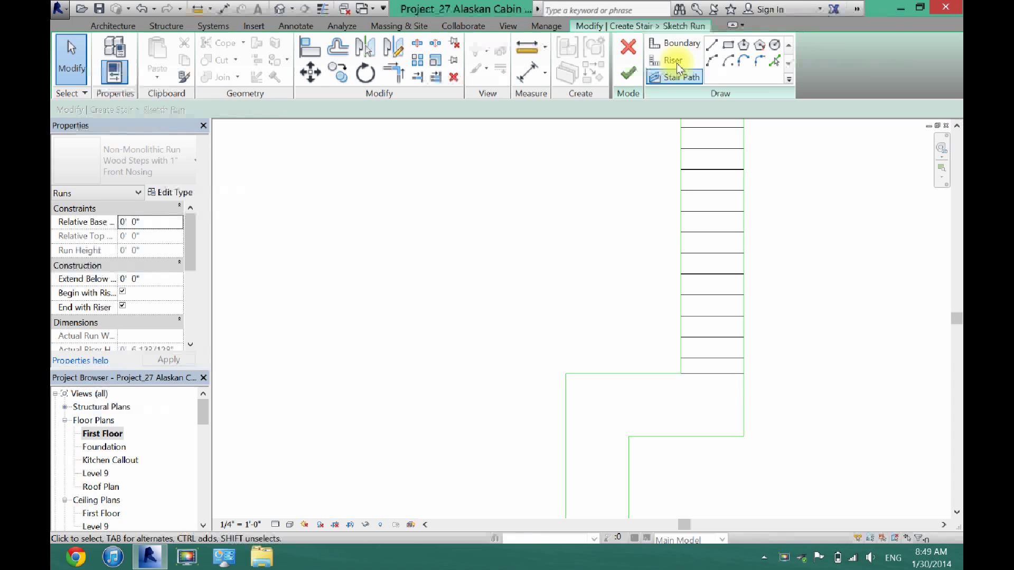
{"action": "left_click", "coordinate": [663, 60]}
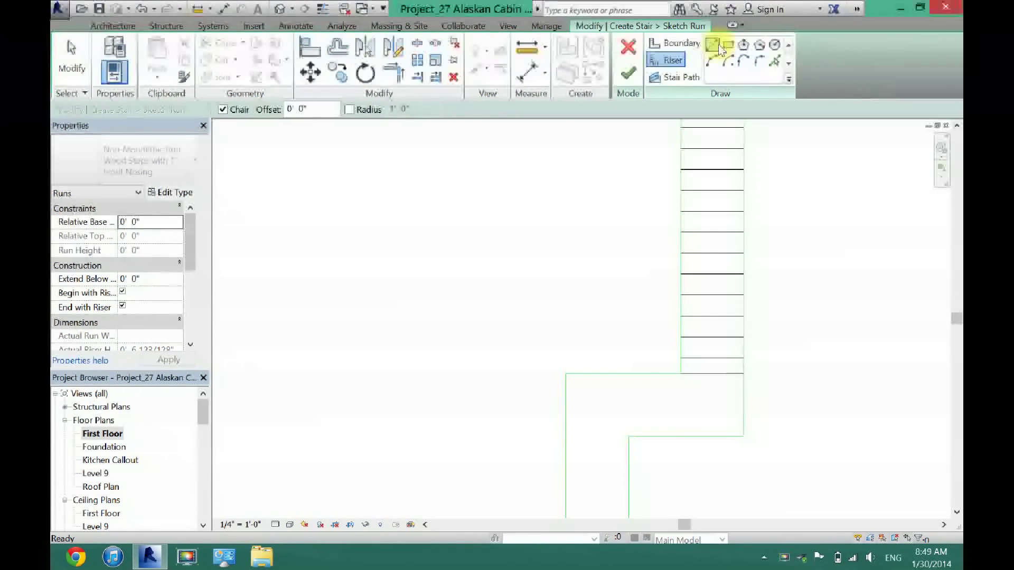
{"action": "left_click", "coordinate": [682, 375]}
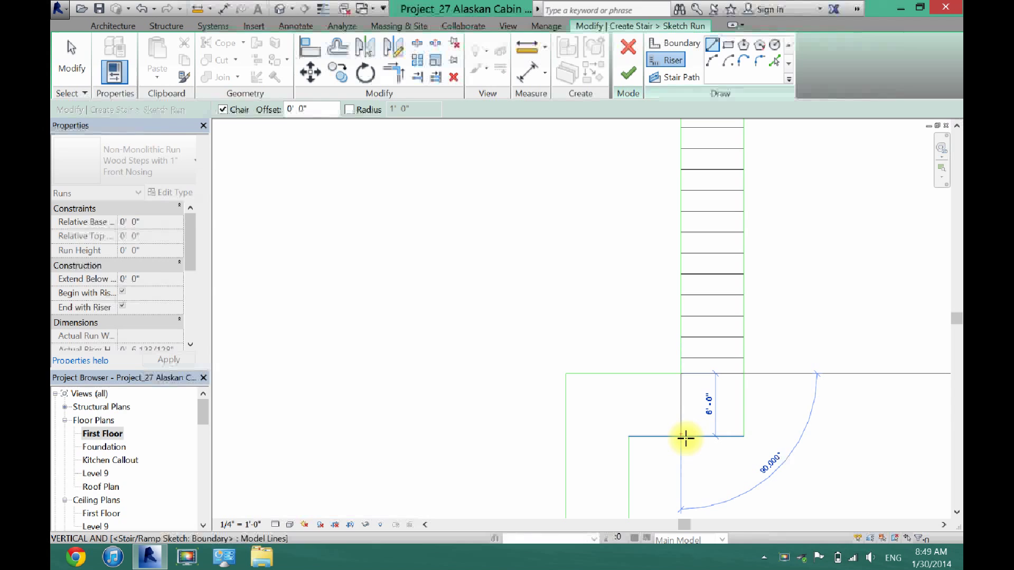
{"action": "left_click", "coordinate": [685, 437]}
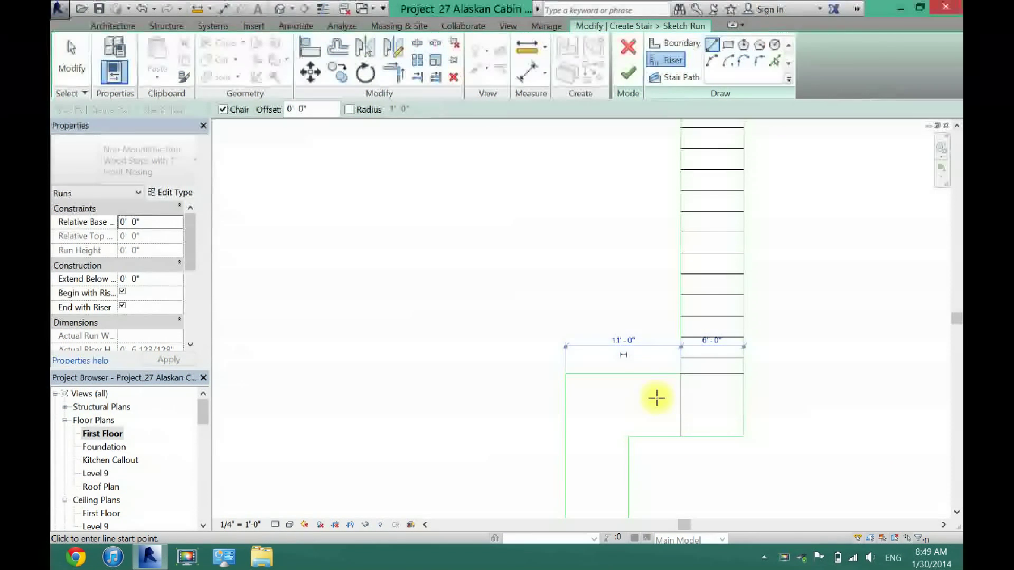
- Set the Pick Lines riser offset to 2, then try and cancel a straight sketch line
{"action": "left_click", "coordinate": [775, 60]}
{"action": "right_click", "coordinate": [255, 109]}
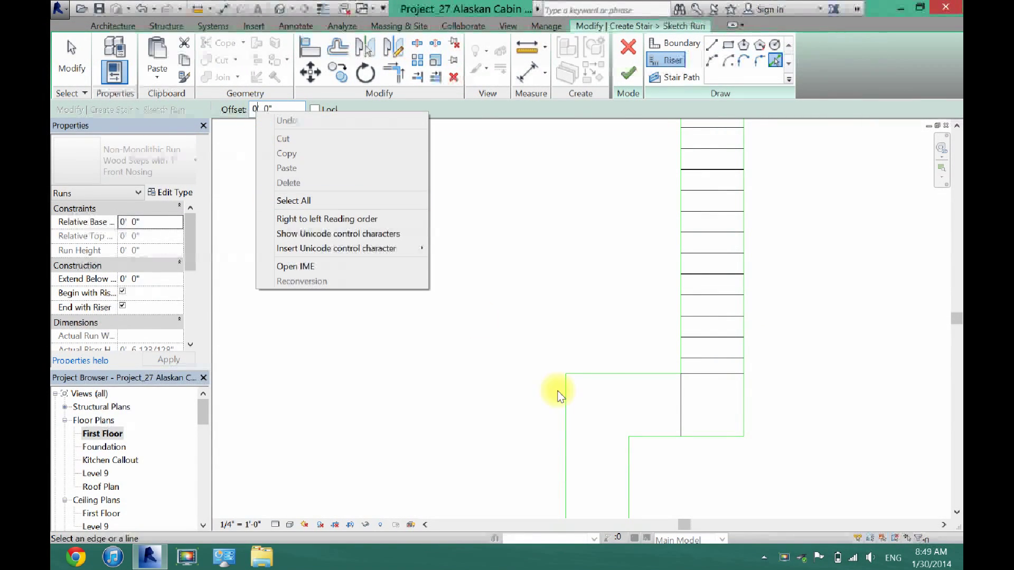
{"action": "key", "text": "Escape"}
{"action": "type", "text": "2"}
{"action": "key", "text": "Return"}
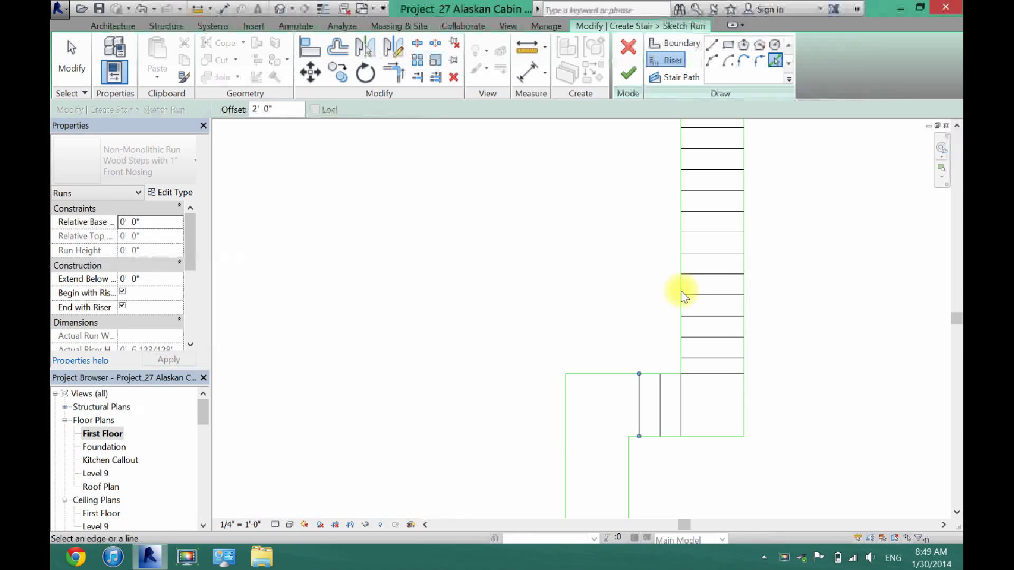
{"action": "left_click", "coordinate": [713, 46]}
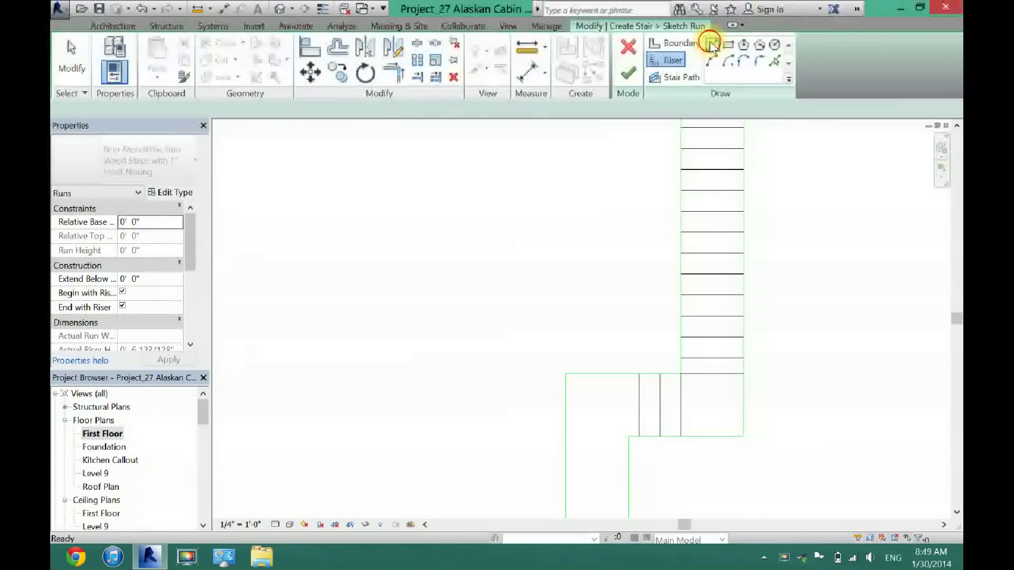
{"action": "left_click", "coordinate": [628, 438]}
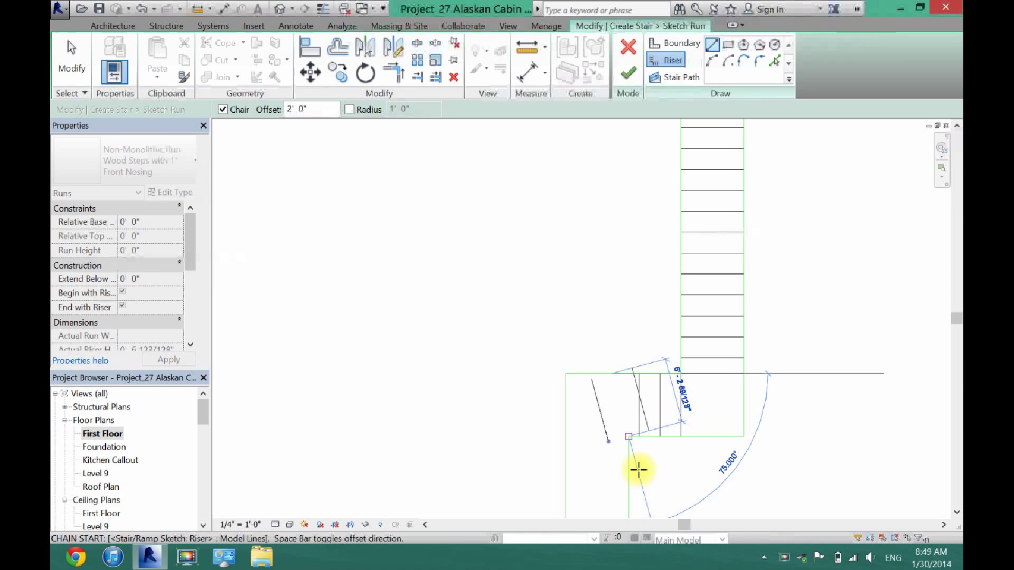
{"action": "left_click", "coordinate": [675, 42]}
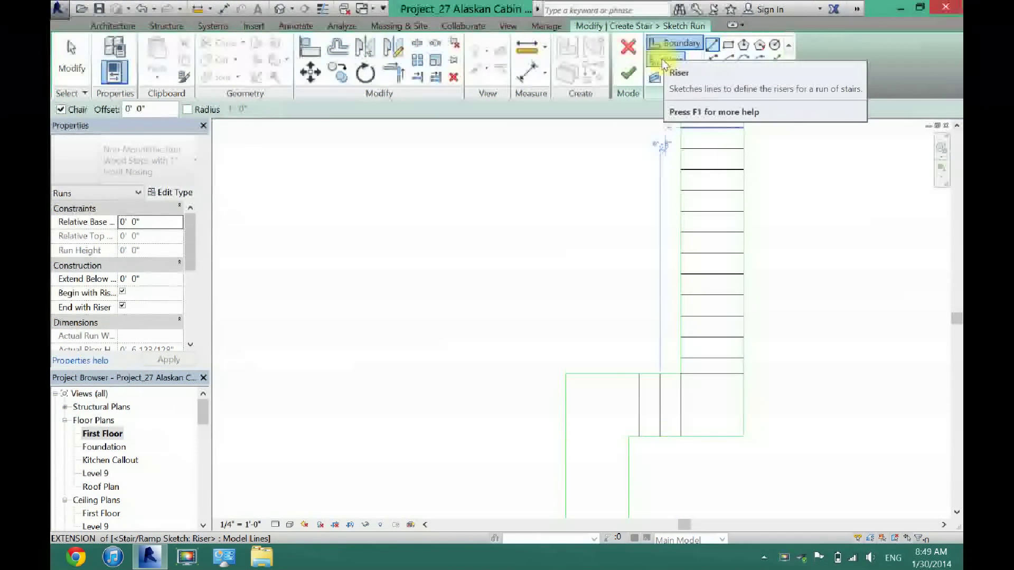
- Fan three angled winder risers from the inner corner across the turn, then zoom out
{"action": "left_click", "coordinate": [665, 61]}
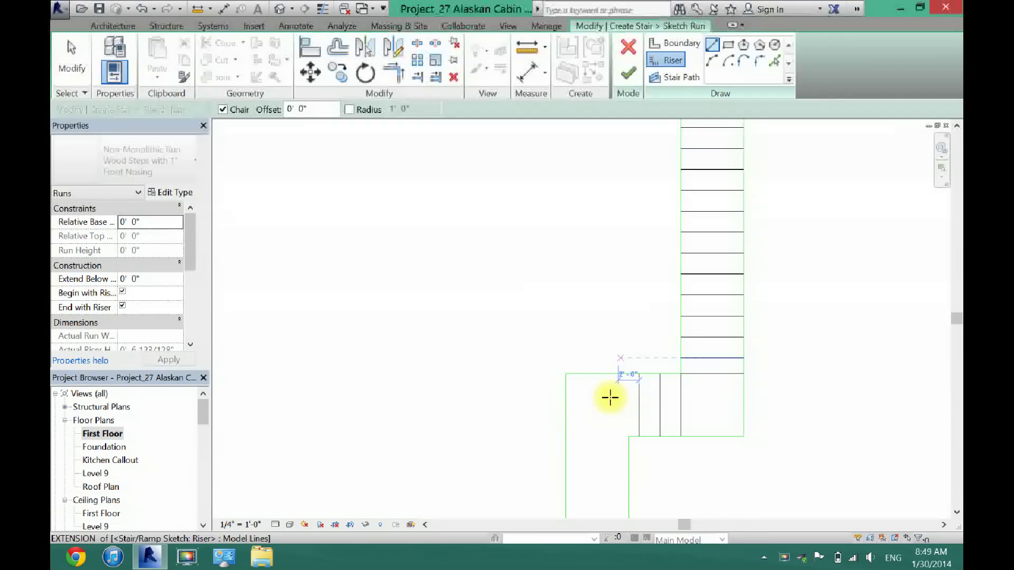
{"action": "left_click", "coordinate": [629, 436]}
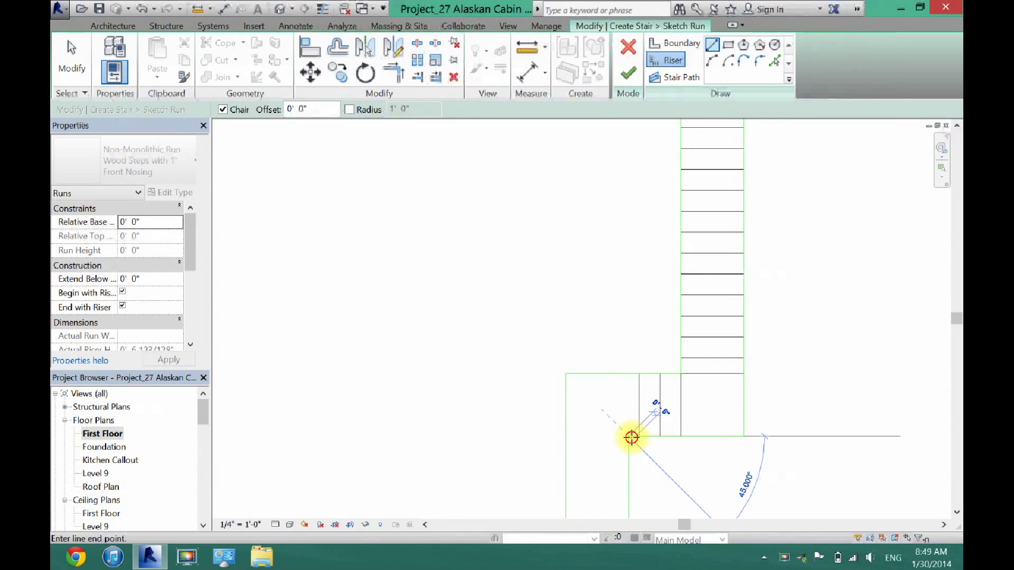
{"action": "left_click", "coordinate": [608, 374]}
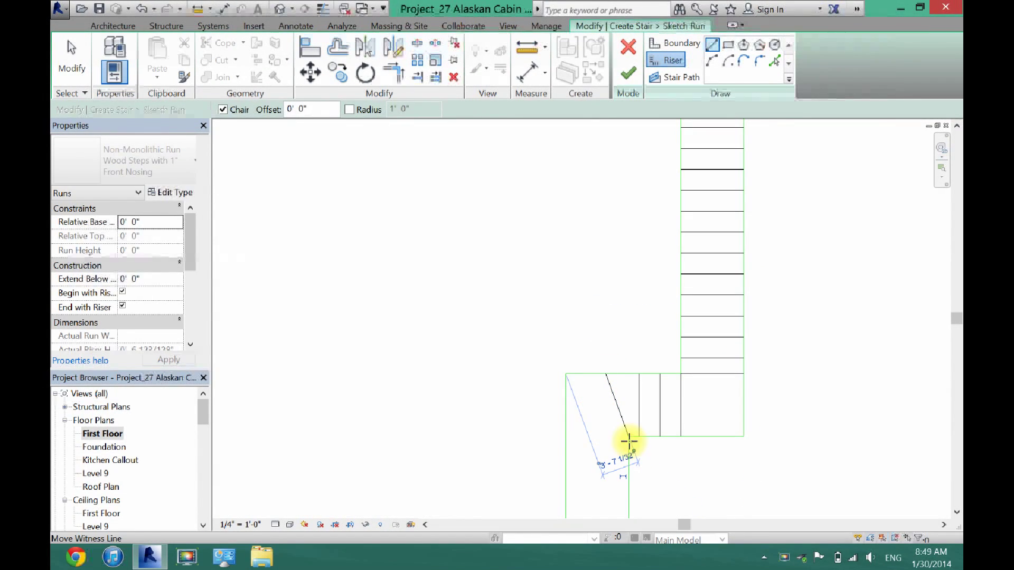
{"action": "left_click", "coordinate": [628, 436]}
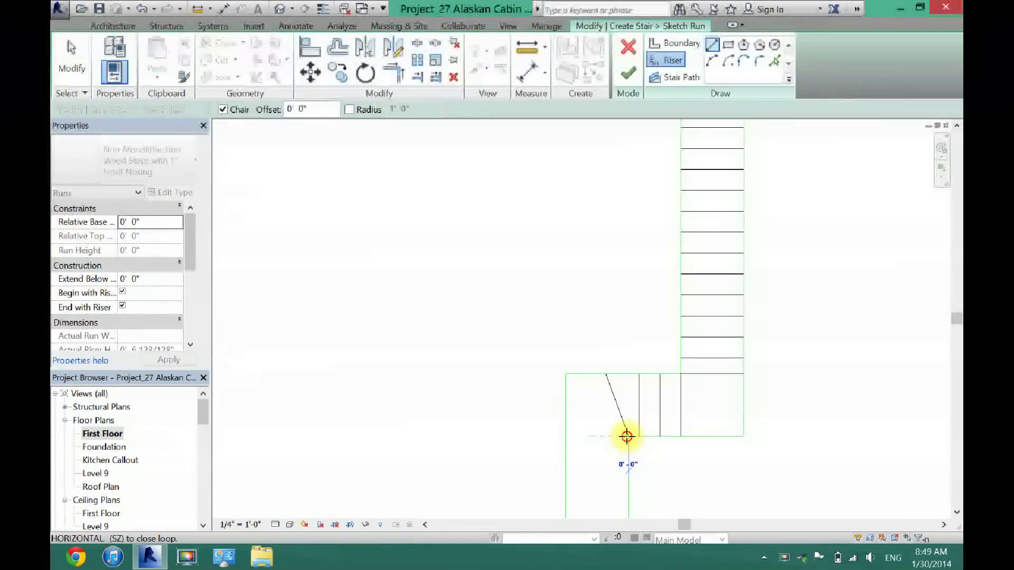
{"action": "left_click", "coordinate": [567, 374]}
{"action": "left_click", "coordinate": [629, 436]}
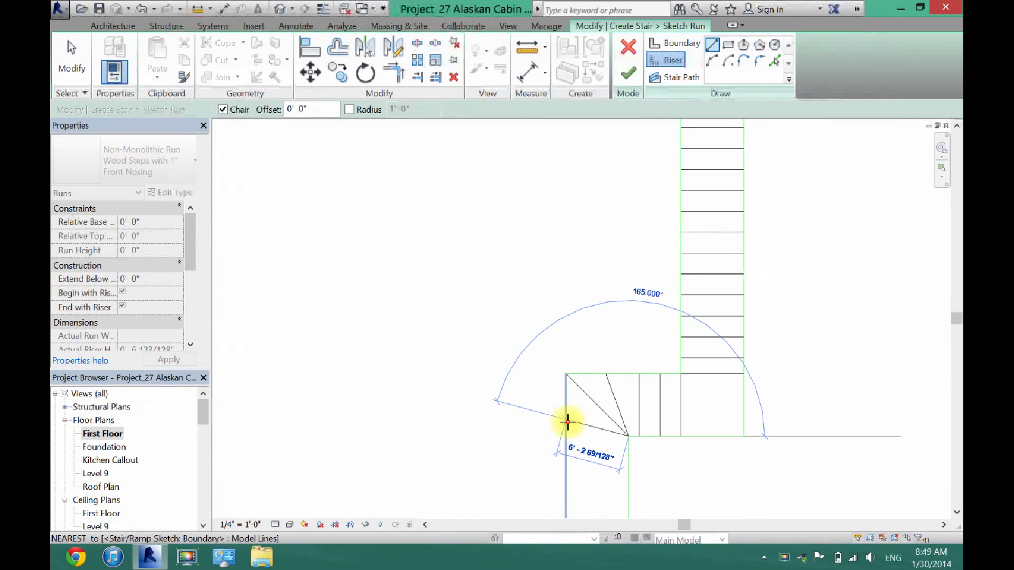
{"action": "left_click", "coordinate": [567, 420]}
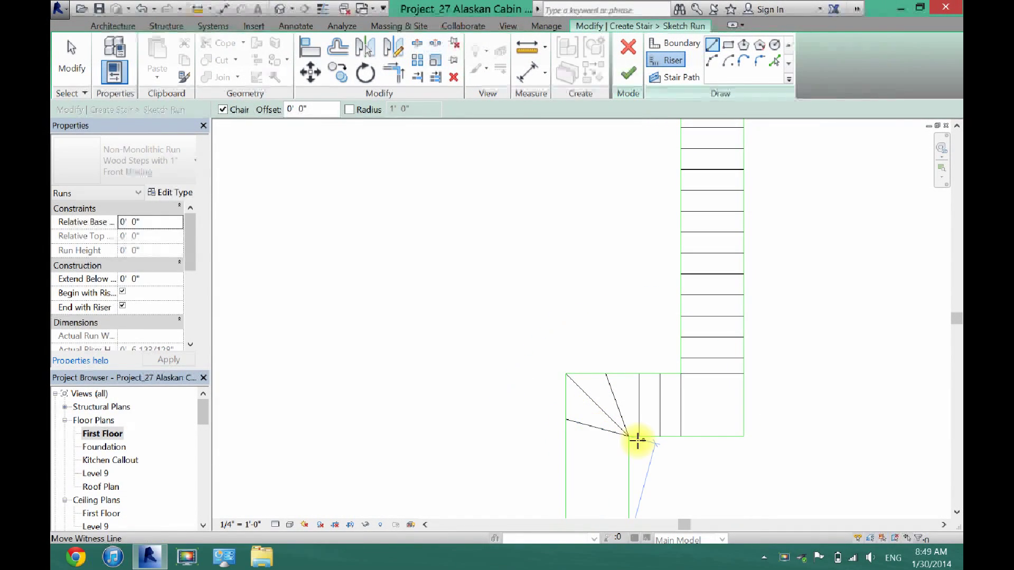
{"action": "left_click", "coordinate": [566, 437]}
{"action": "scroll", "coordinate": [645, 403], "scroll_direction": "down", "scroll_amount": 3}
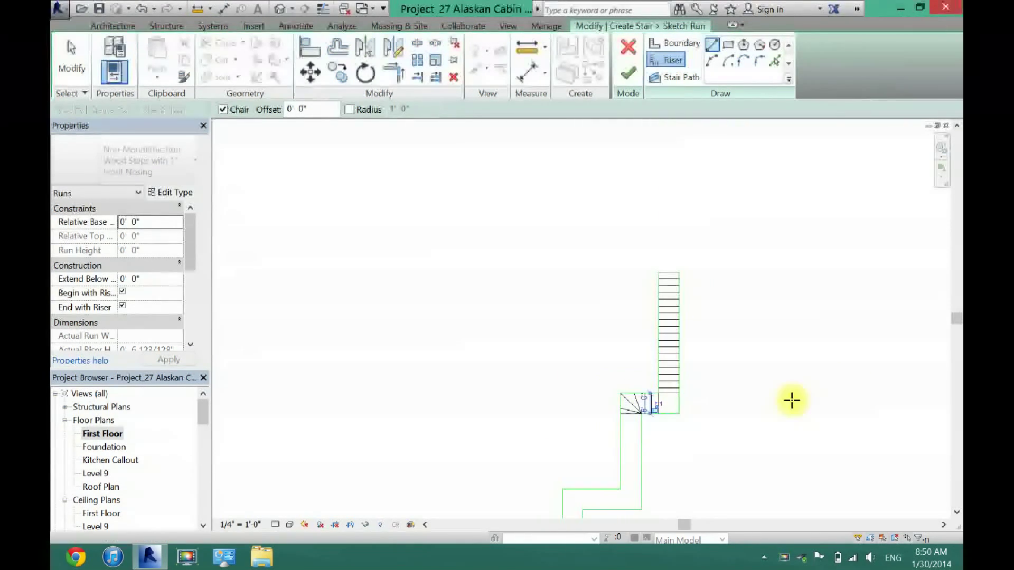
{"action": "left_click_drag", "start_coordinate": [954, 324], "coordinate": [954, 361]}
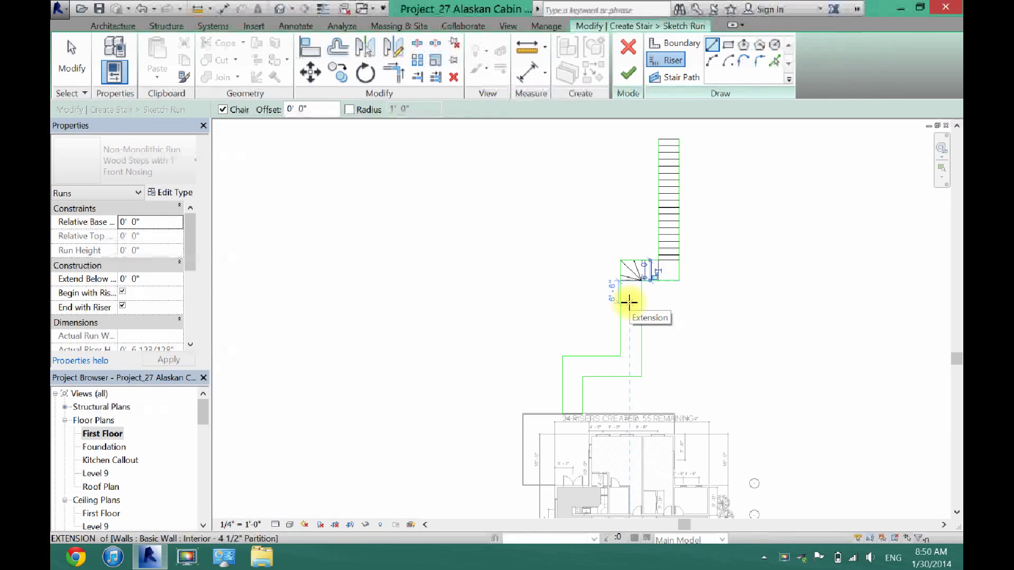
{"action": "left_click", "coordinate": [629, 302]}
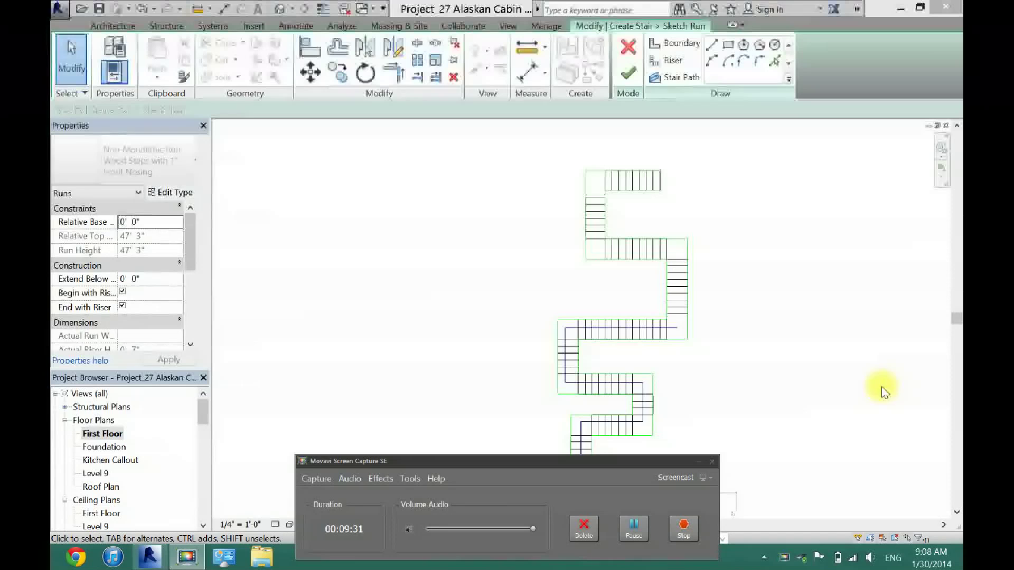
{"action": "left_click_drag", "start_coordinate": [957, 329], "coordinate": [959, 357]}
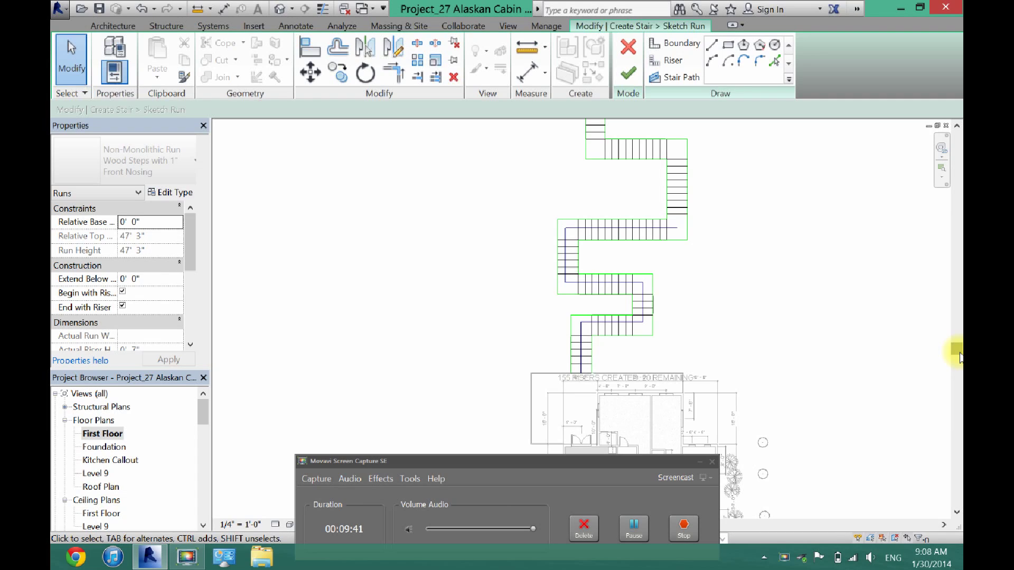
{"action": "left_click_drag", "start_coordinate": [957, 351], "coordinate": [943, 332]}
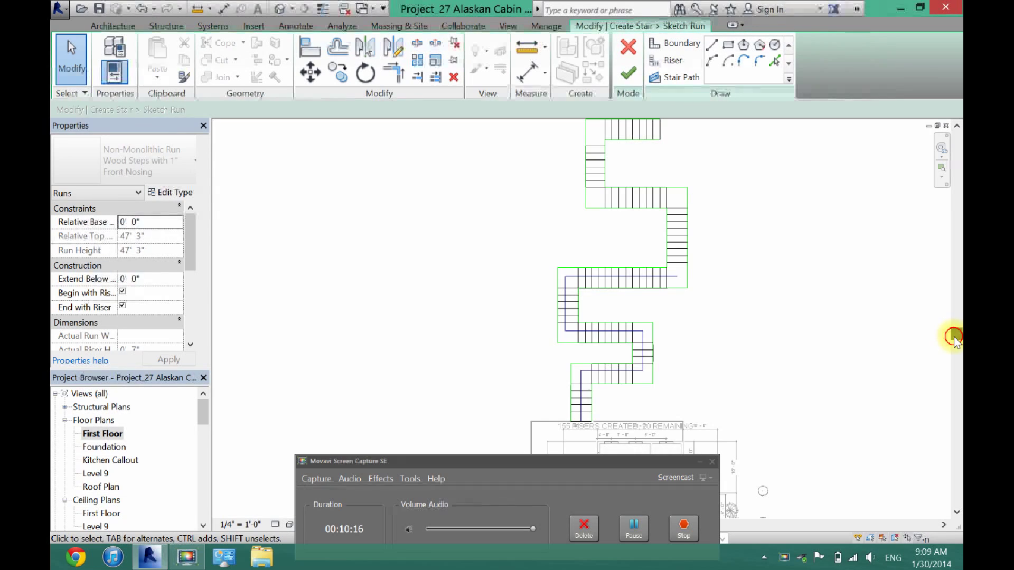
{"action": "left_click_drag", "start_coordinate": [956, 334], "coordinate": [956, 330]}
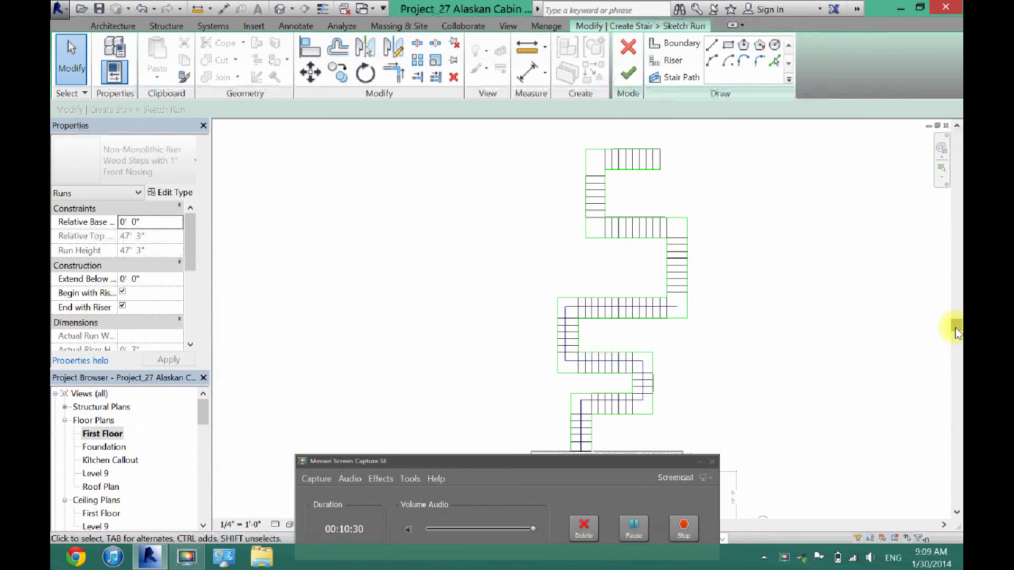
- Trace the stair path from the top run's midpoint through four corners to the lower run, then finish the sketch
{"action": "left_click", "coordinate": [659, 79]}
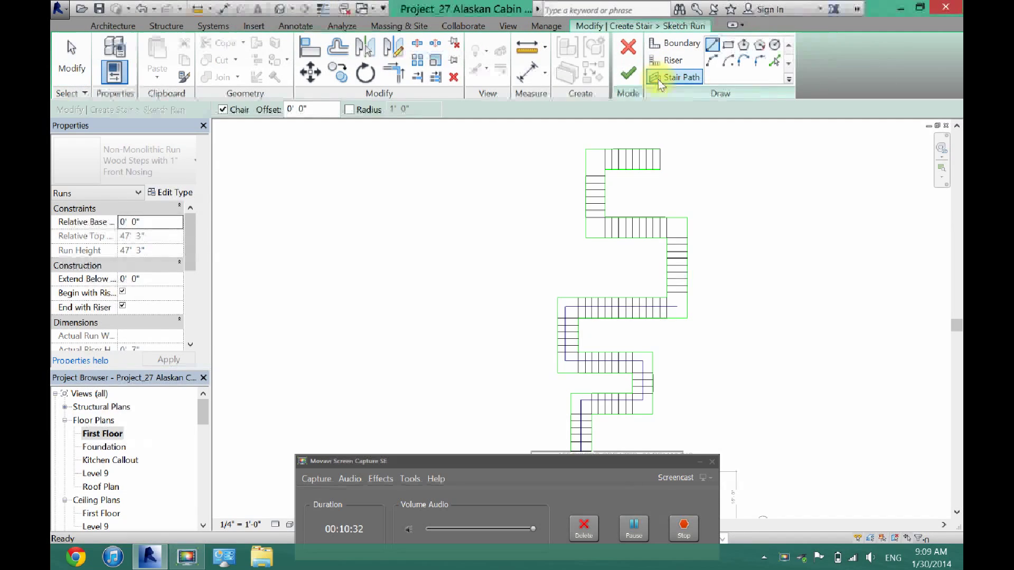
{"action": "left_click", "coordinate": [659, 158]}
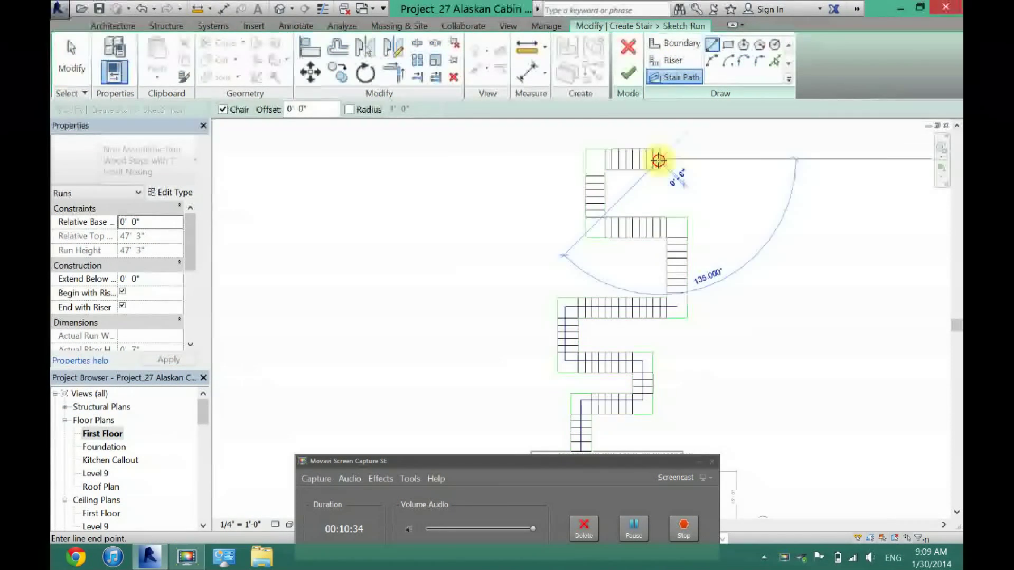
{"action": "left_click", "coordinate": [596, 161]}
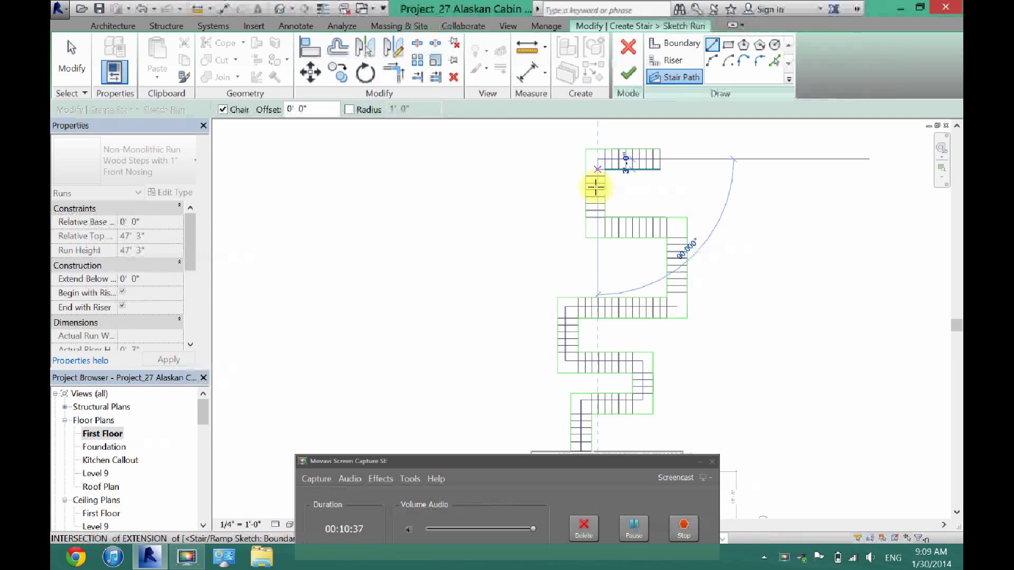
{"action": "left_click", "coordinate": [596, 227]}
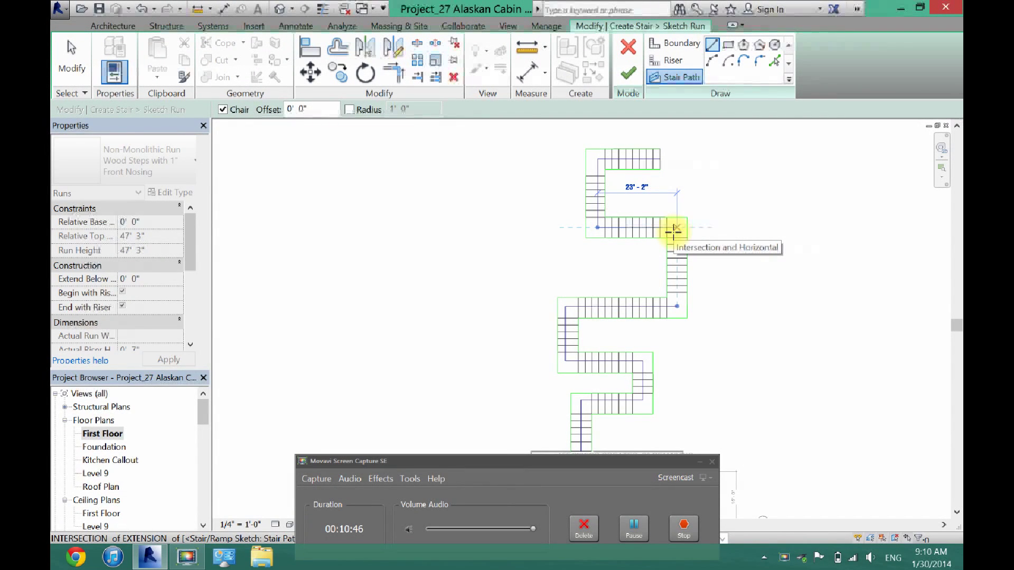
{"action": "left_click", "coordinate": [674, 230]}
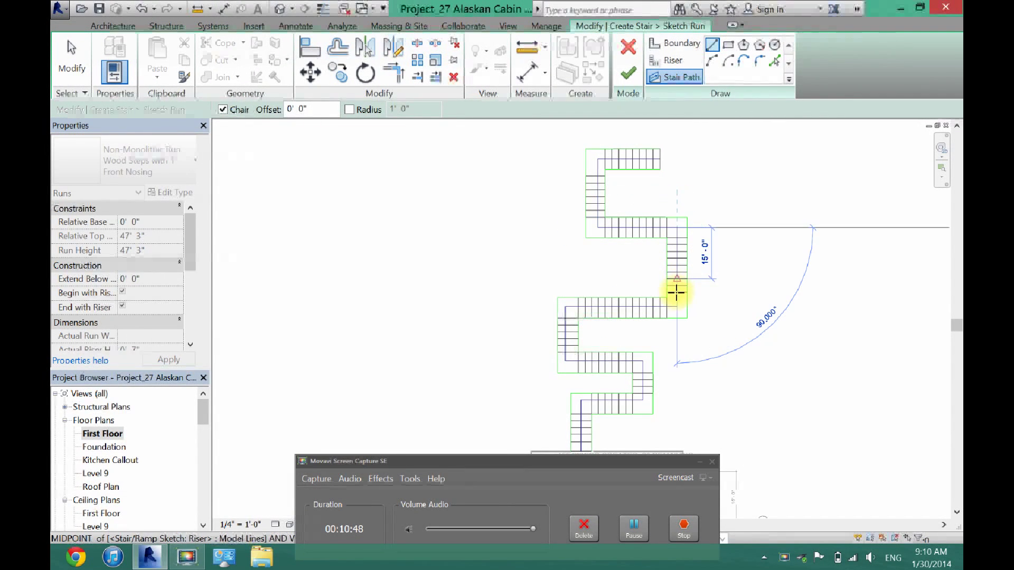
{"action": "left_click", "coordinate": [677, 302]}
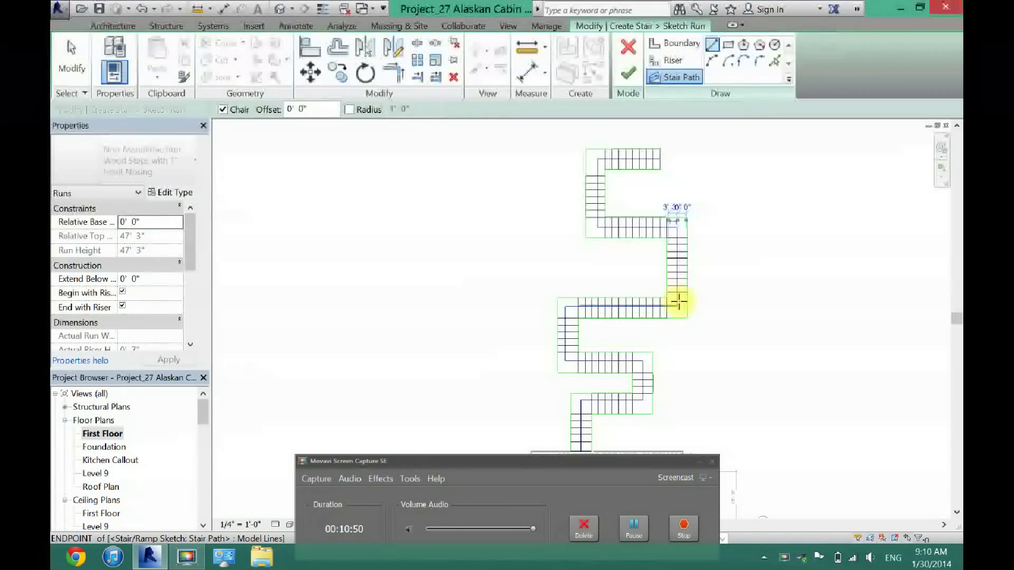
{"action": "scroll", "coordinate": [675, 300], "scroll_direction": "down", "scroll_amount": 2}
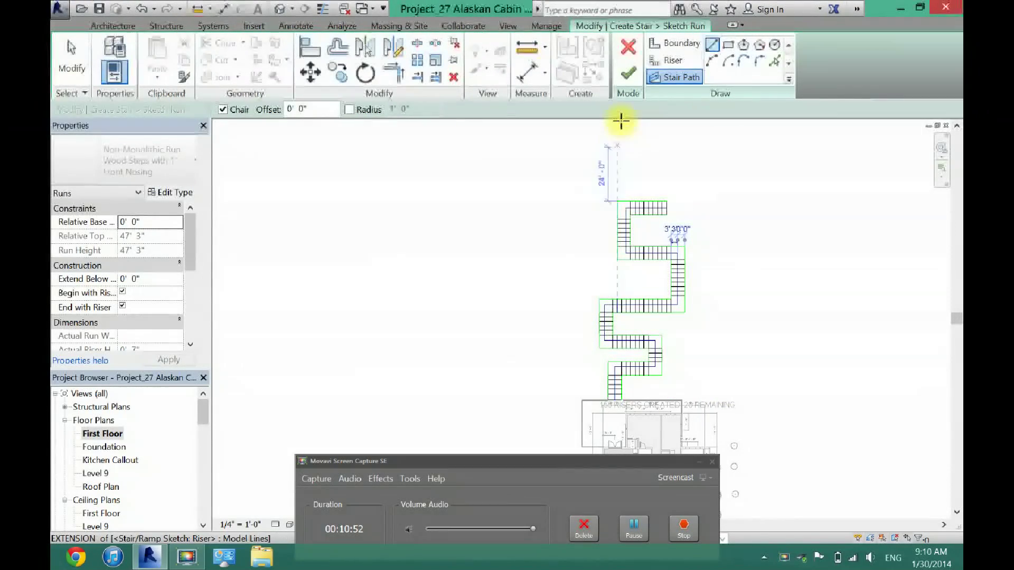
{"action": "left_click", "coordinate": [627, 80]}
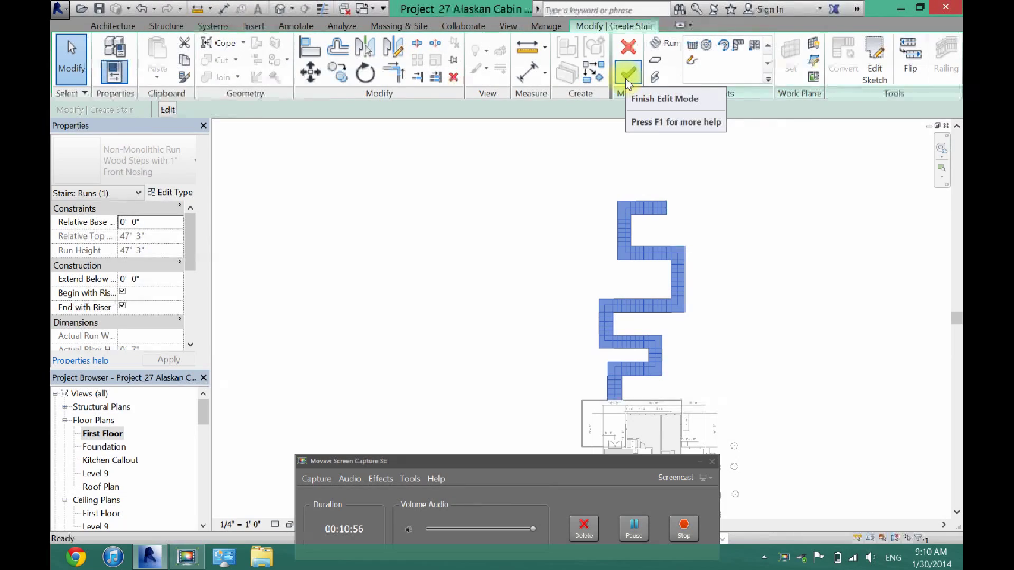
- Finish the stair and switch to an angled 3D view of the site
{"action": "left_click", "coordinate": [625, 78]}
{"action": "left_click", "coordinate": [279, 9]}
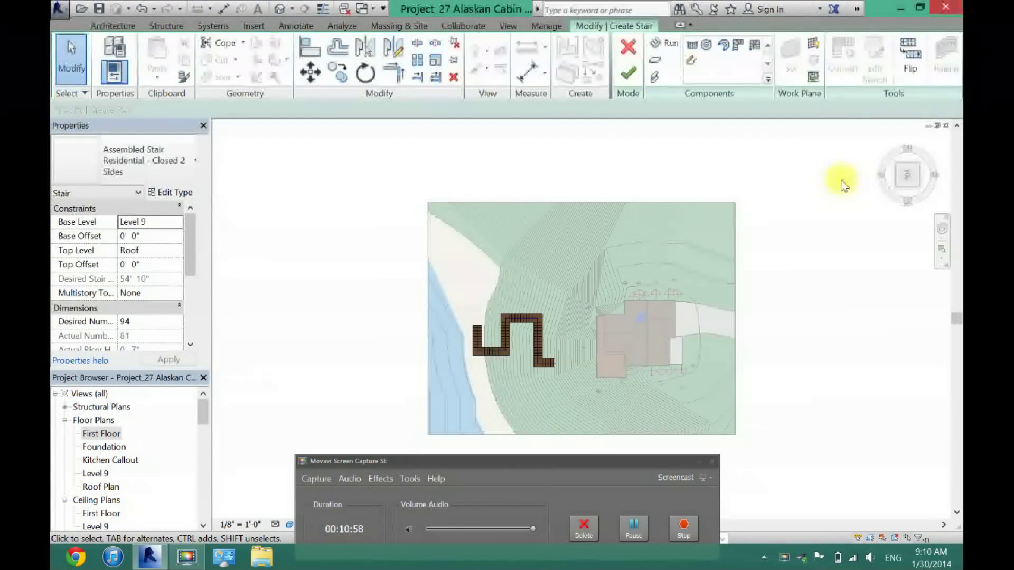
{"action": "left_click", "coordinate": [909, 189]}
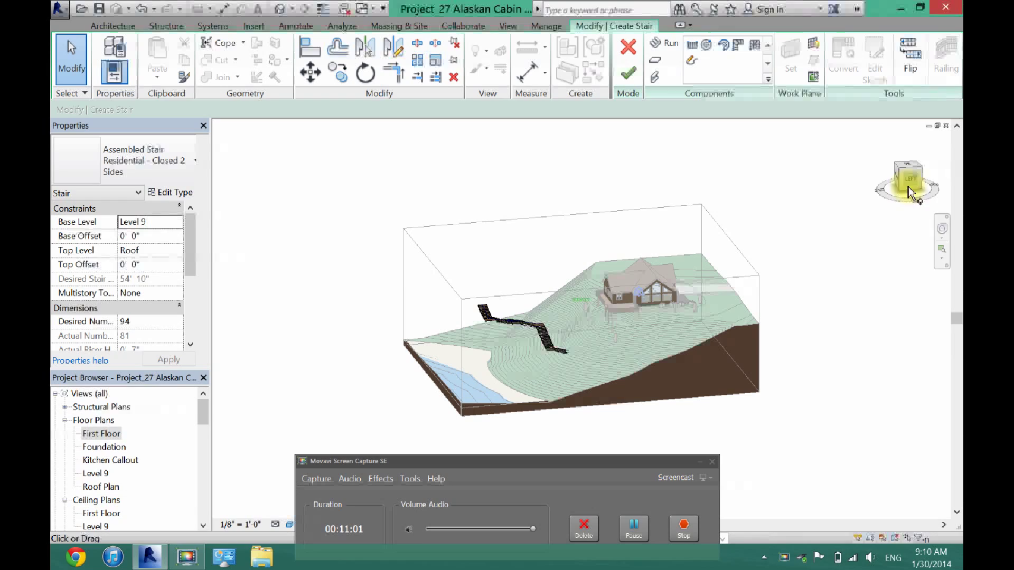
- Flip the stair run's direction and zoom in to check its top end at the cabin deck
{"action": "left_click", "coordinate": [524, 319]}
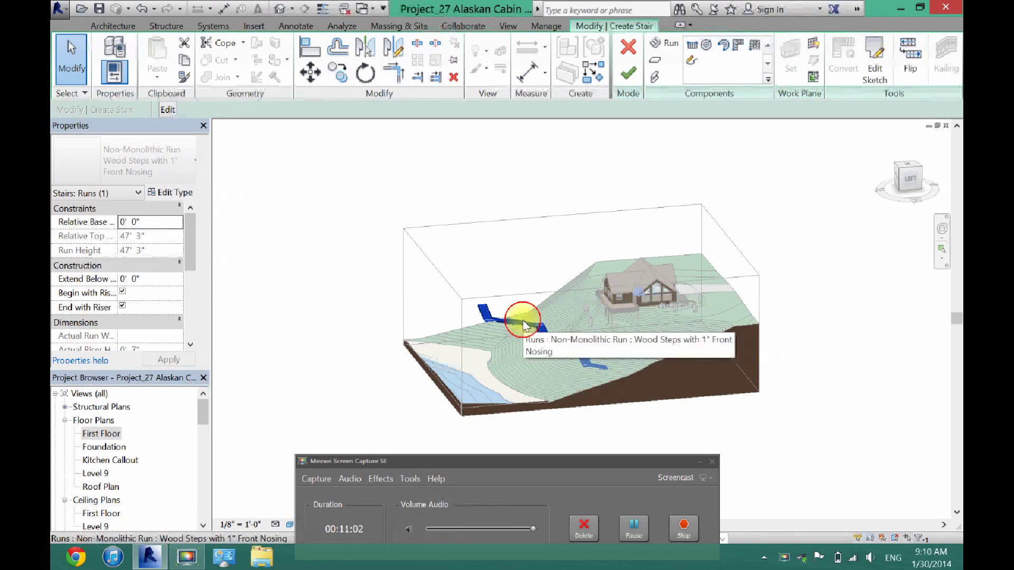
{"action": "left_click", "coordinate": [911, 64]}
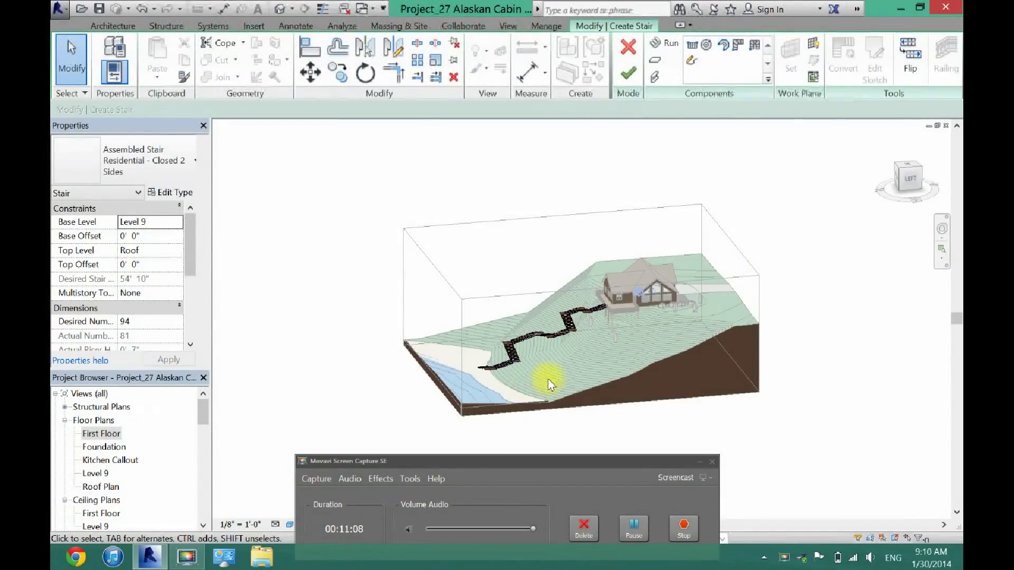
{"action": "scroll", "coordinate": [616, 289], "scroll_direction": "up", "scroll_amount": 8}
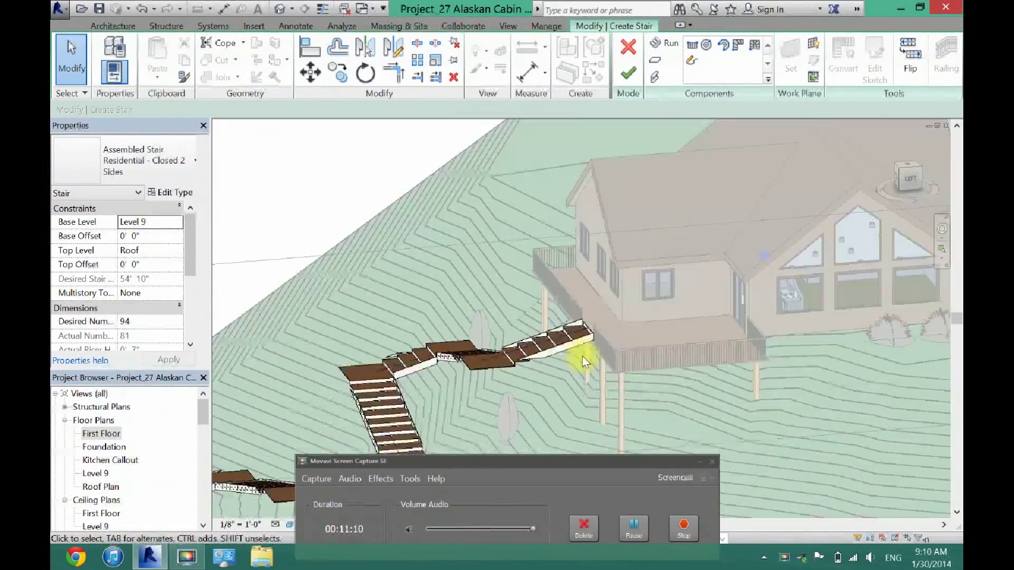
{"action": "scroll", "coordinate": [588, 331], "scroll_direction": "down", "scroll_amount": 10}
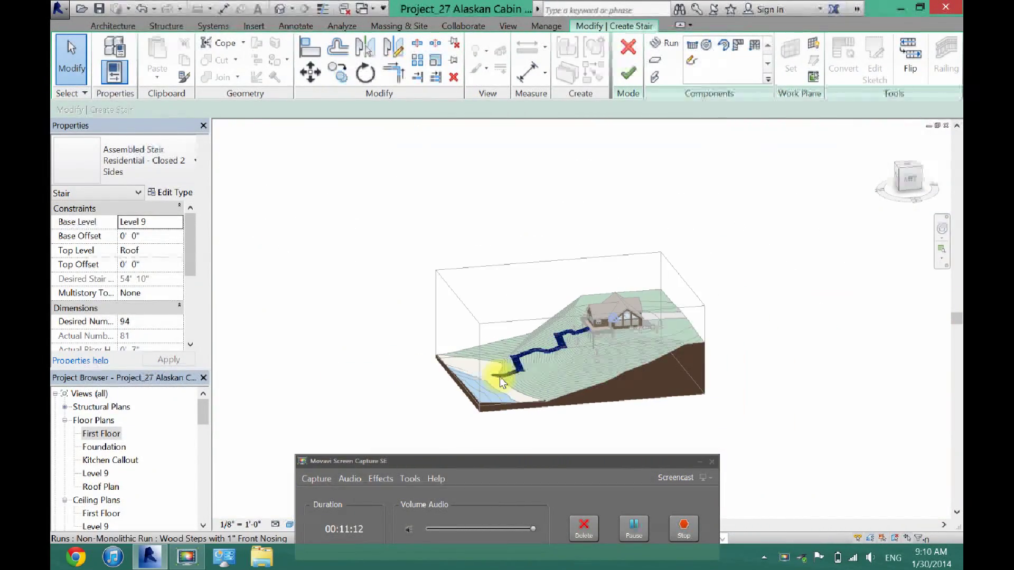
{"action": "scroll", "coordinate": [508, 375], "scroll_direction": "up", "scroll_amount": 3}
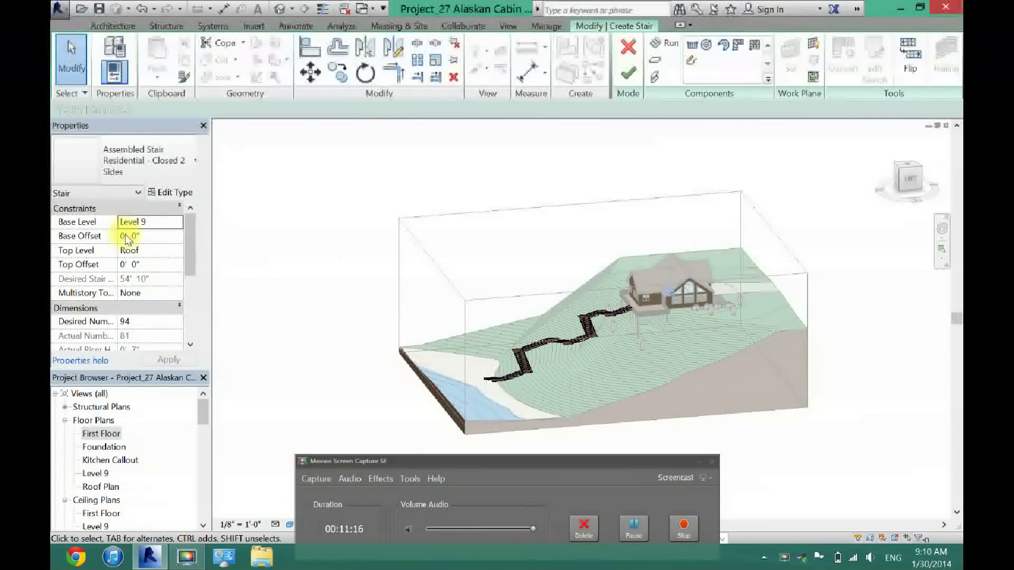
{"action": "scroll", "coordinate": [631, 308], "scroll_direction": "up", "scroll_amount": 8}
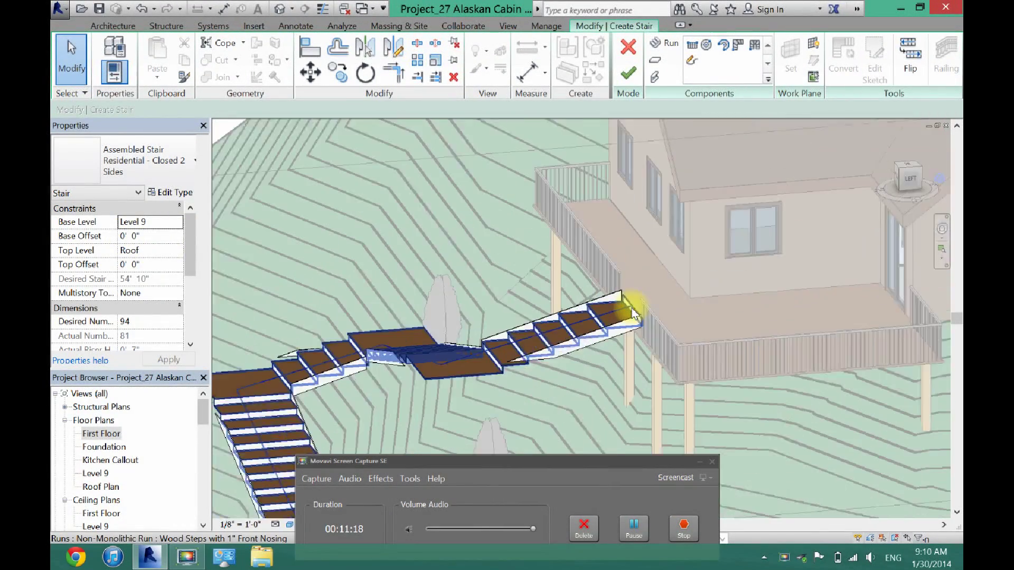
{"action": "scroll", "coordinate": [640, 336], "scroll_direction": "up", "scroll_amount": 2}
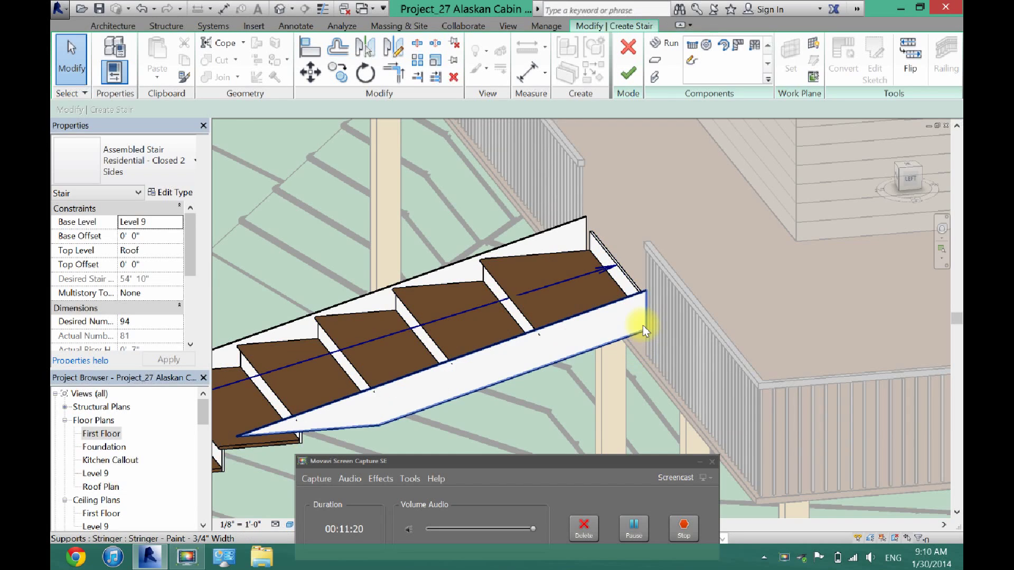
{"action": "scroll", "coordinate": [642, 325], "scroll_direction": "down", "scroll_amount": 6}
{"action": "scroll", "coordinate": [642, 326], "scroll_direction": "down", "scroll_amount": 5}
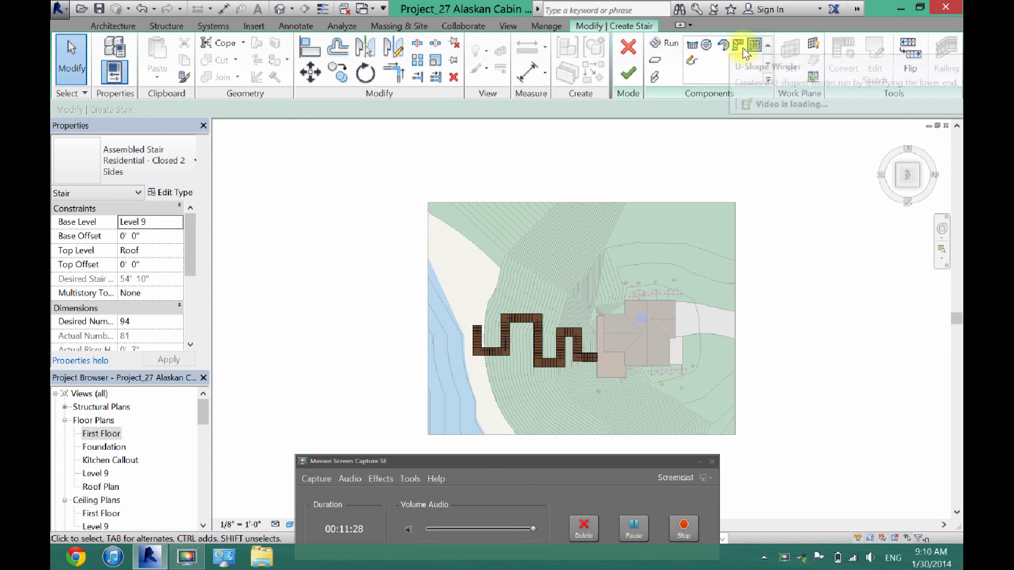
- Place a new straight stair run north of the zigzag stair, starting near the house
{"action": "left_click", "coordinate": [755, 48]}
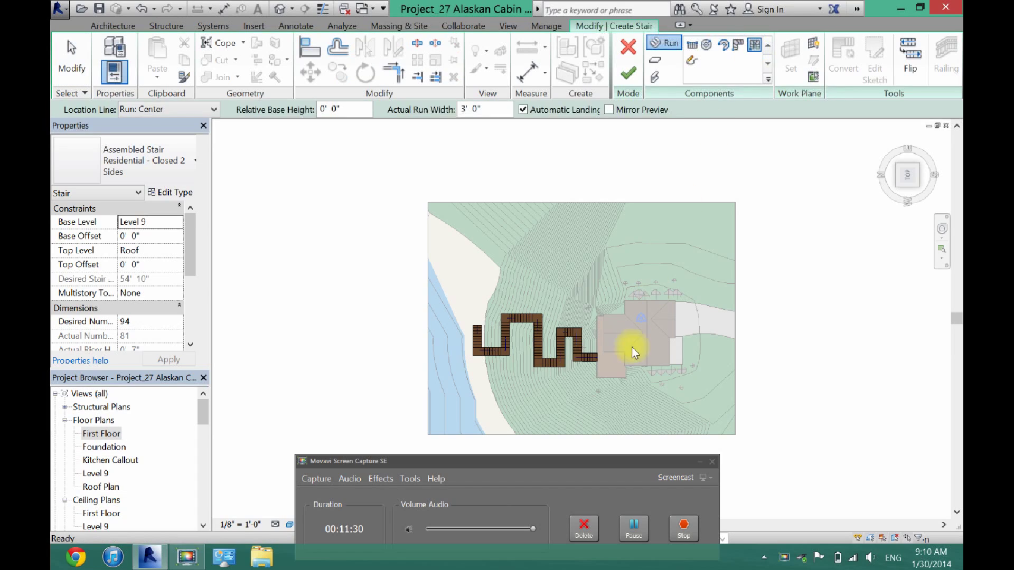
{"action": "left_click", "coordinate": [621, 319]}
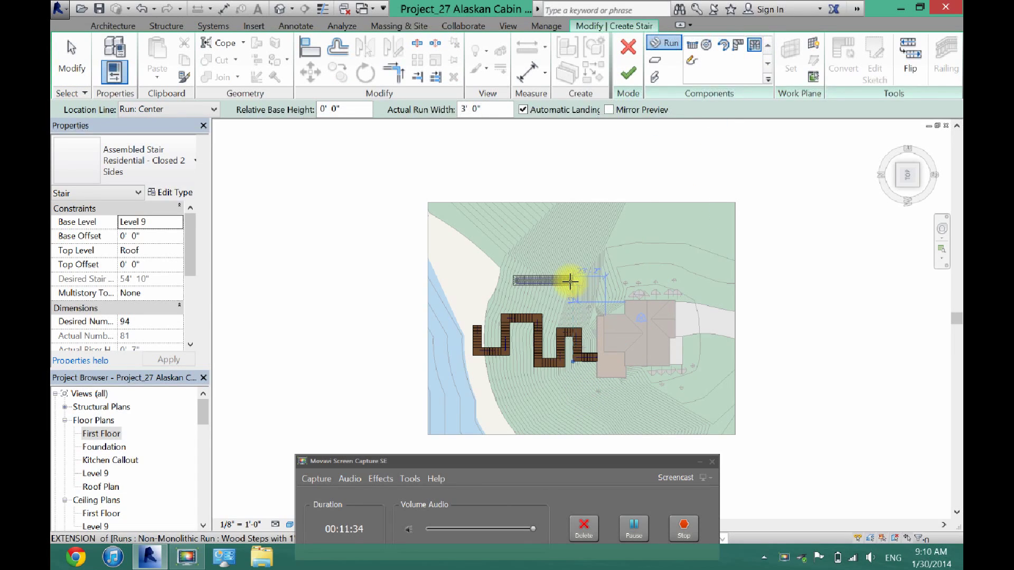
{"action": "left_click", "coordinate": [570, 282]}
{"action": "key", "text": "Escape"}
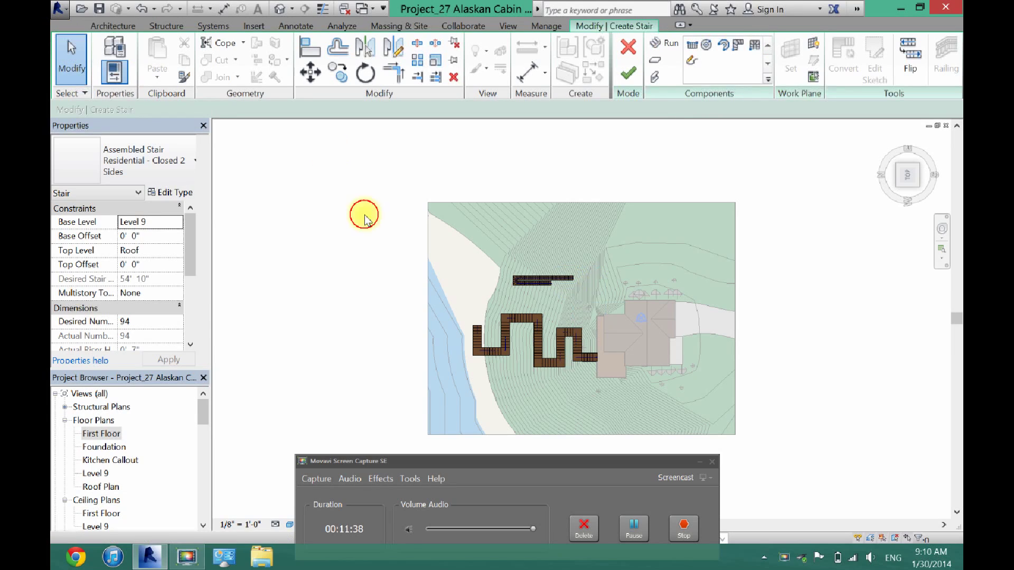
{"action": "scroll", "coordinate": [539, 341], "scroll_direction": "up", "scroll_amount": 5}
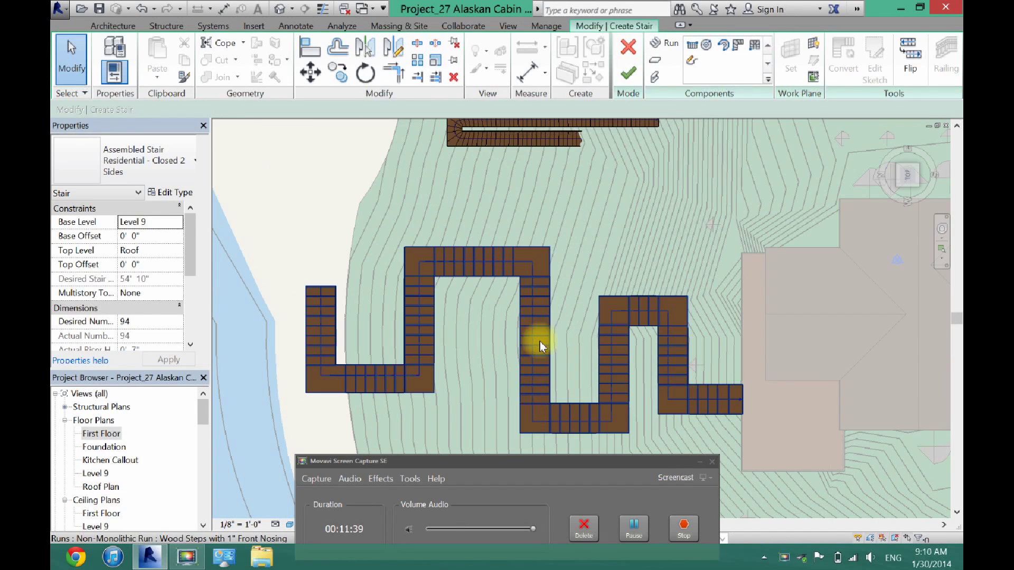
- Convert the new run to a custom sketch-based run, dismissing the conversion notice and warning
{"action": "left_click", "coordinate": [516, 136]}
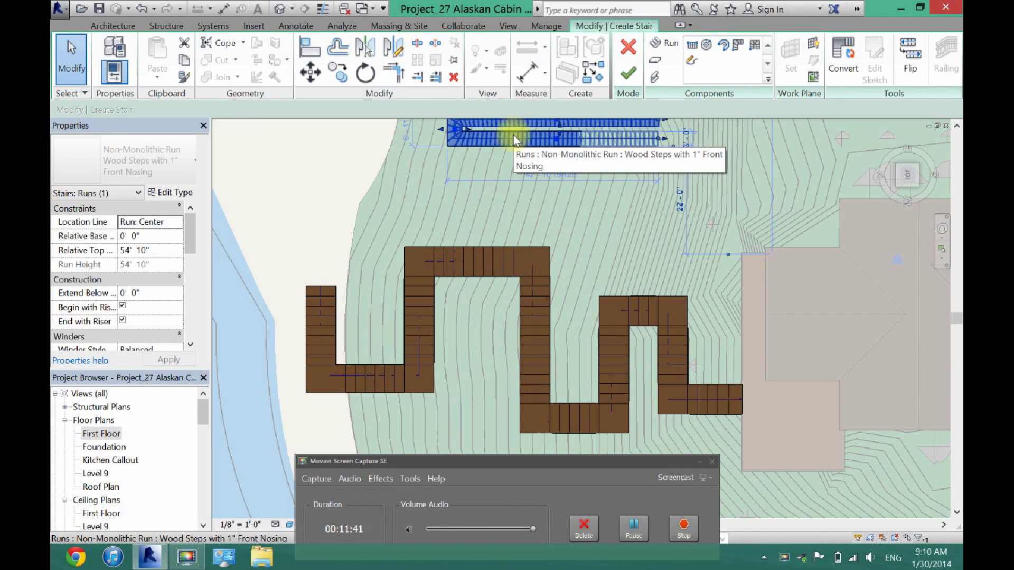
{"action": "left_click", "coordinate": [845, 53]}
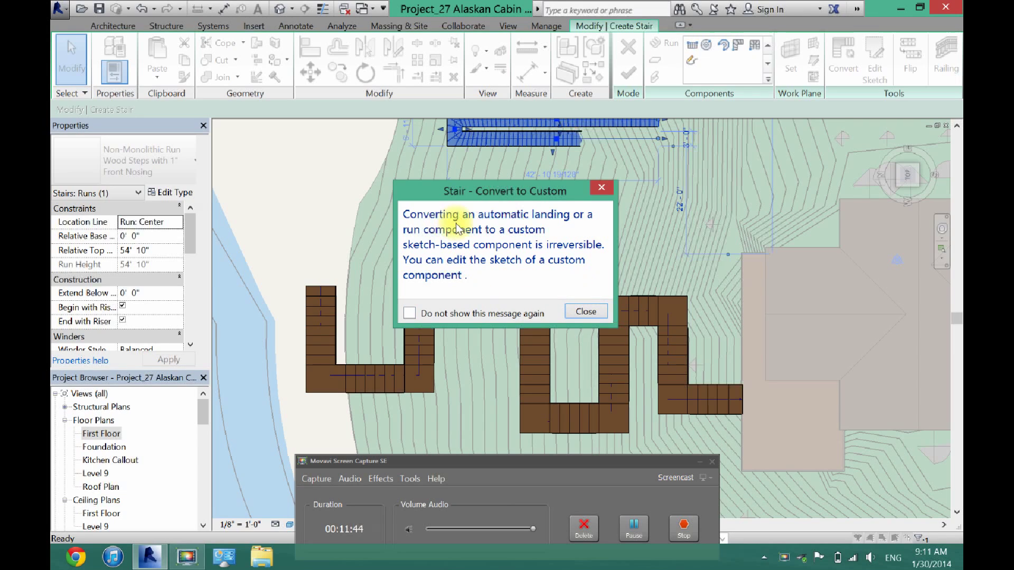
{"action": "left_click", "coordinate": [580, 313]}
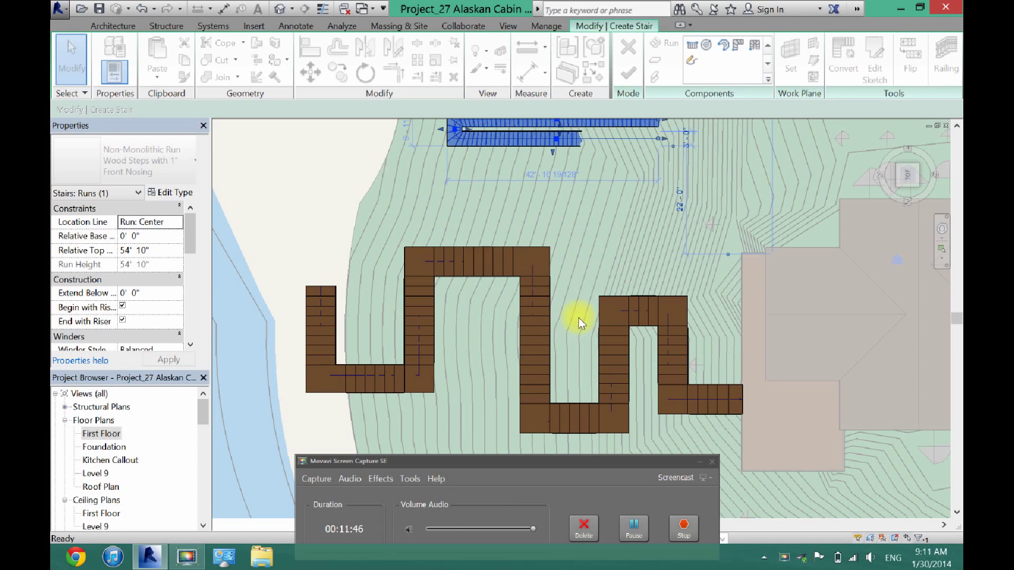
{"action": "left_click", "coordinate": [806, 315]}
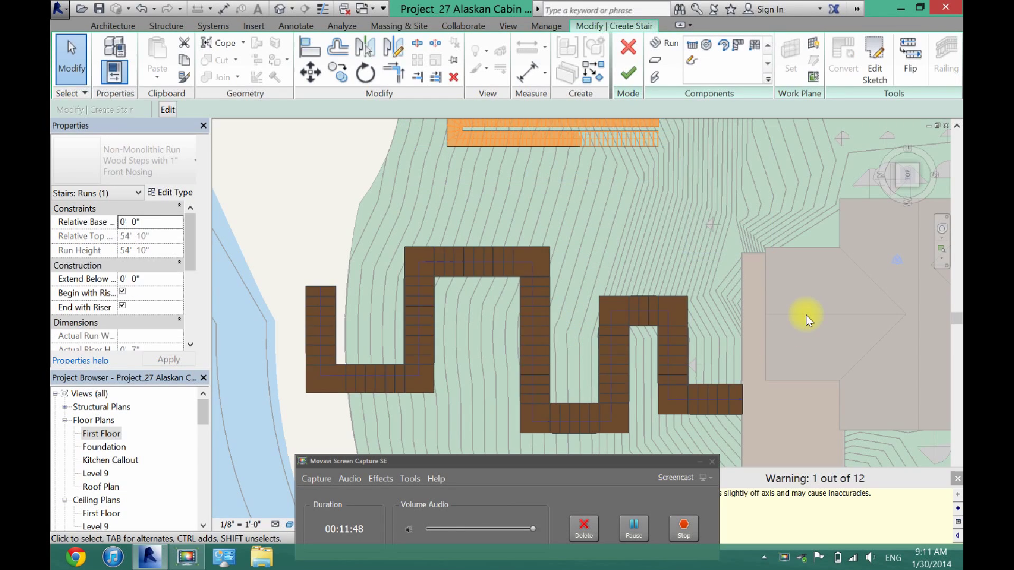
{"action": "left_click", "coordinate": [957, 479]}
{"action": "left_click_drag", "start_coordinate": [958, 319], "coordinate": [956, 284]}
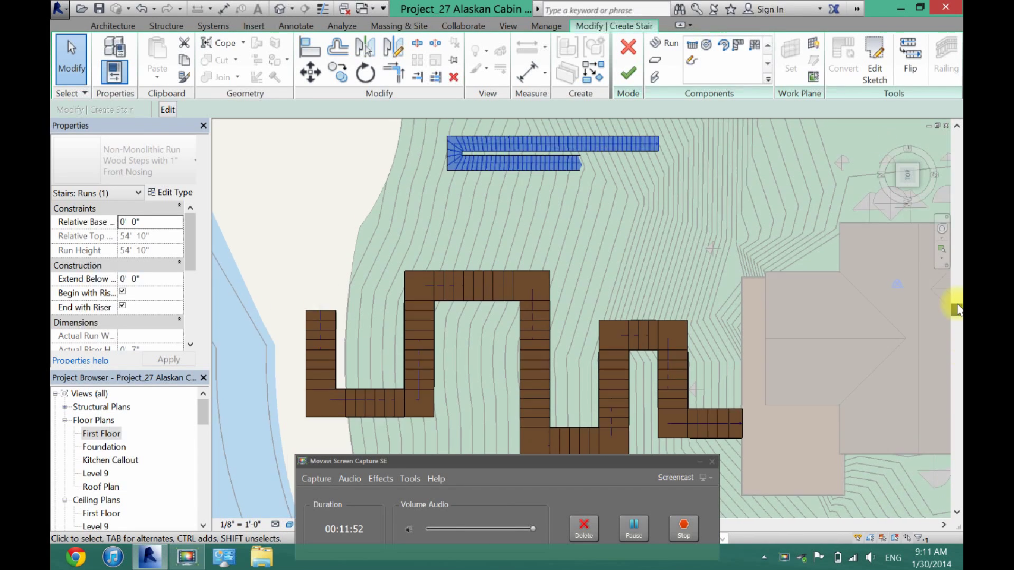
- Inspect the custom run's sketch and finish it to rebuild the stair
{"action": "left_click", "coordinate": [878, 58]}
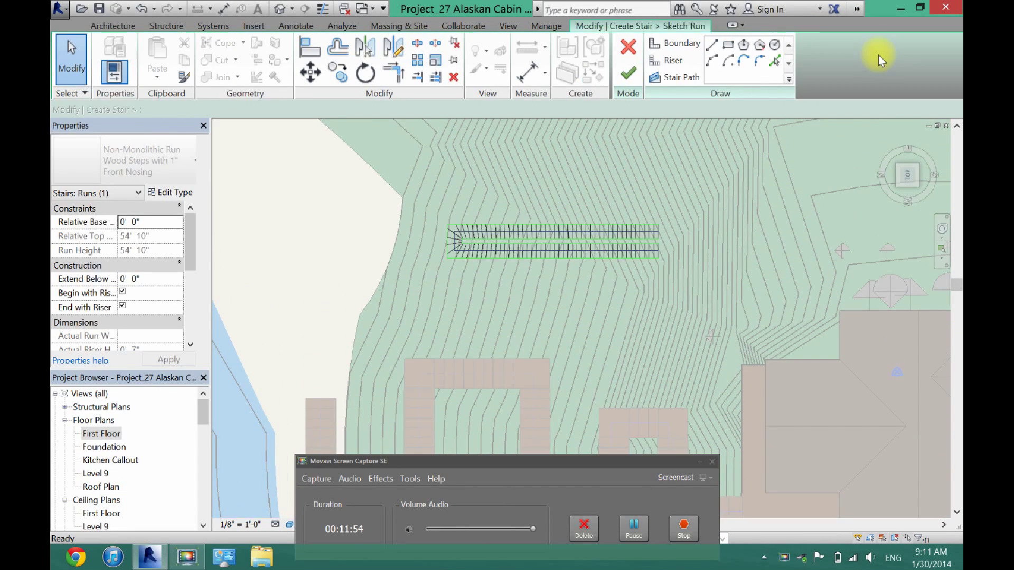
{"action": "scroll", "coordinate": [471, 252], "scroll_direction": "up", "scroll_amount": 4}
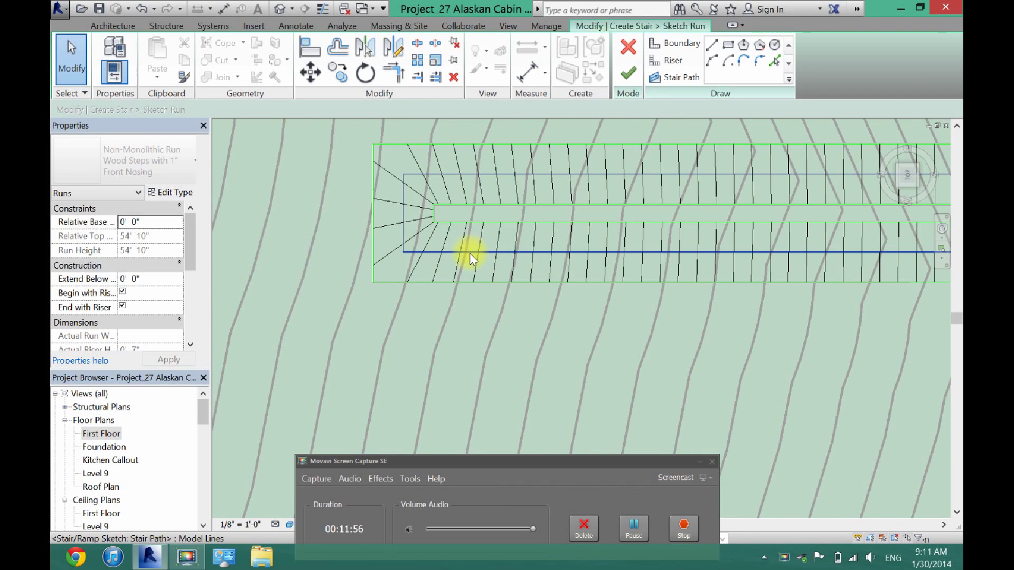
{"action": "scroll", "coordinate": [620, 243], "scroll_direction": "down", "scroll_amount": 5}
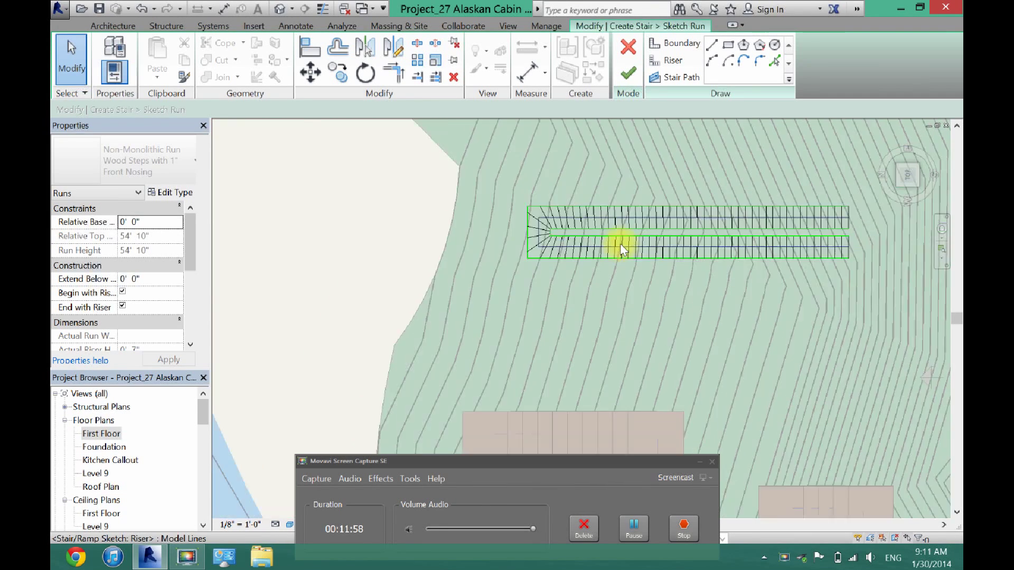
{"action": "left_click", "coordinate": [628, 74]}
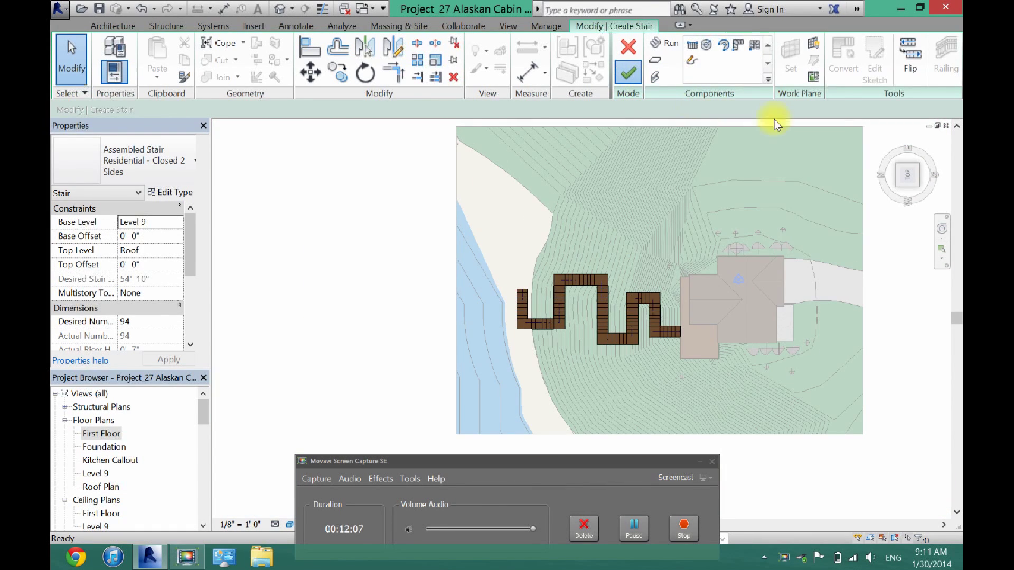
- Orbit to side and back elevations over the hillside, then zoom in on the railed stairs and deck
{"action": "left_click", "coordinate": [903, 175]}
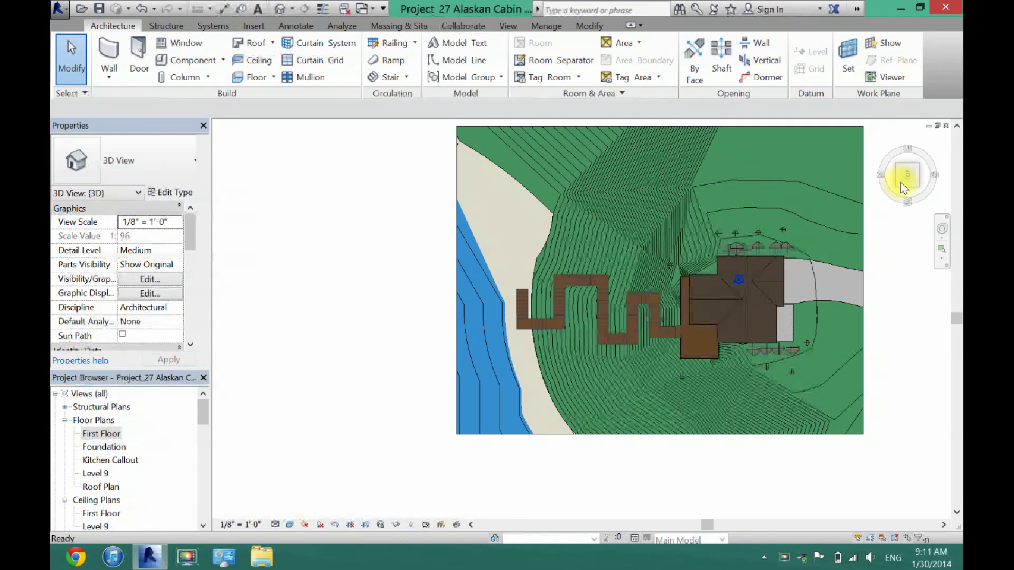
{"action": "left_click", "coordinate": [906, 191]}
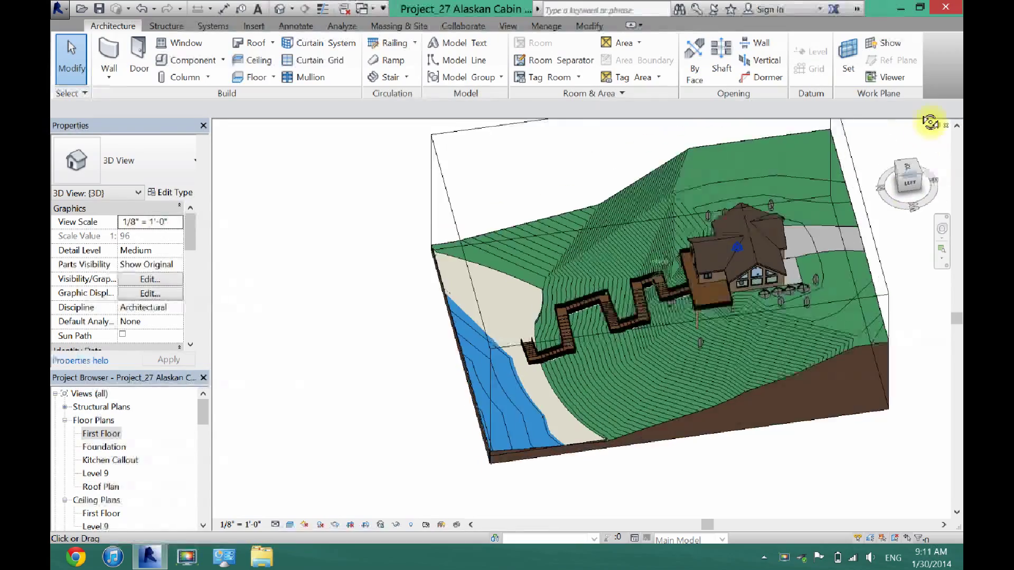
{"action": "left_click", "coordinate": [904, 177]}
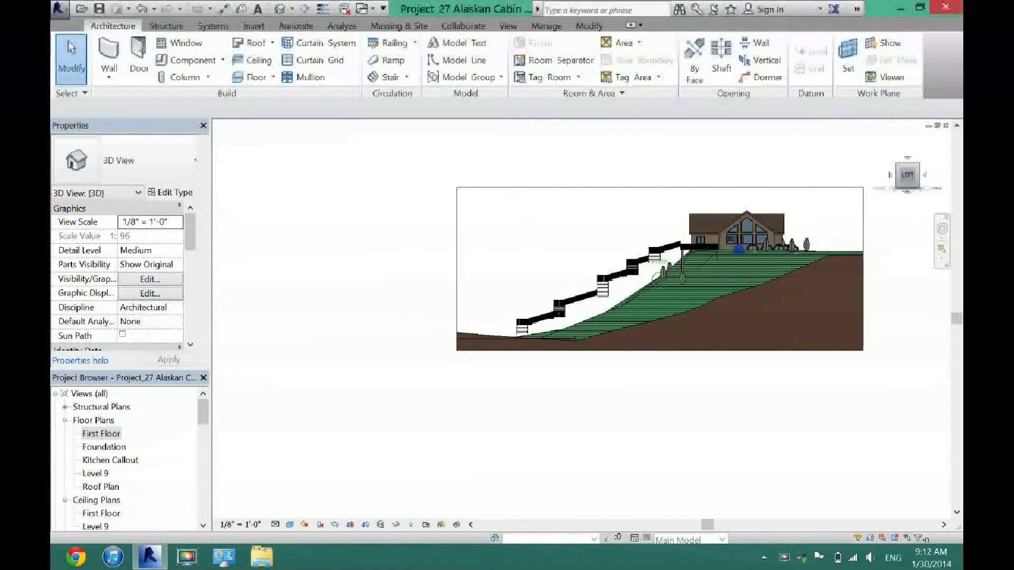
{"action": "left_click", "coordinate": [914, 174]}
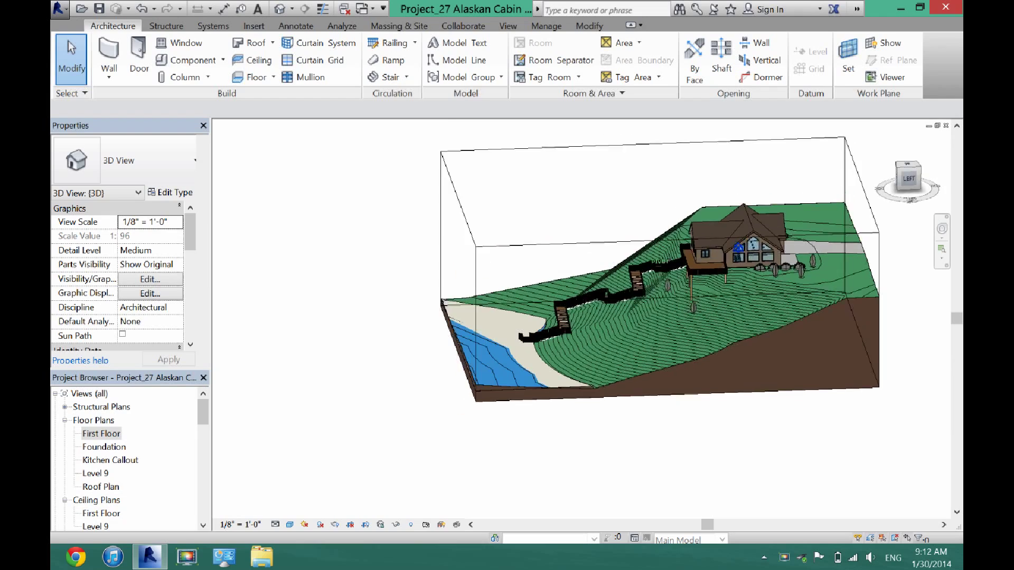
{"action": "scroll", "coordinate": [506, 353], "scroll_direction": "up", "scroll_amount": 5}
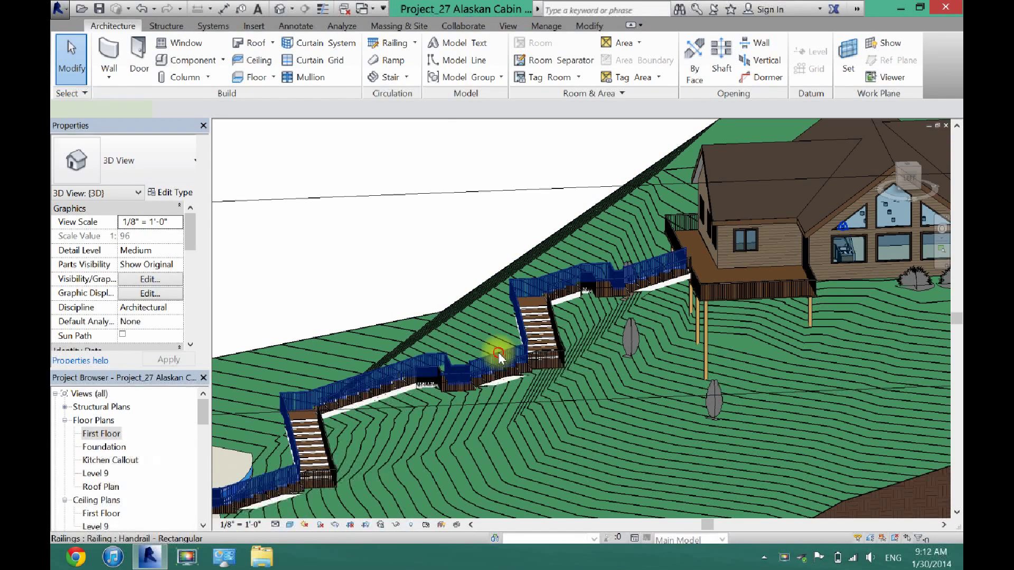
- Open the stair railing's path sketch in top view and delete a short horizontal segment
{"action": "left_click", "coordinate": [499, 353]}
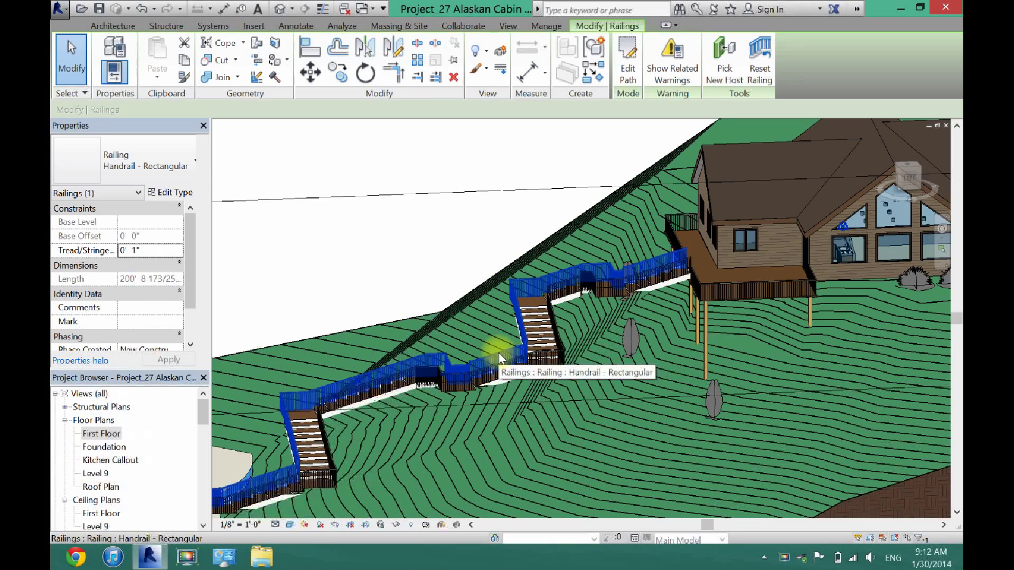
{"action": "left_click", "coordinate": [629, 58]}
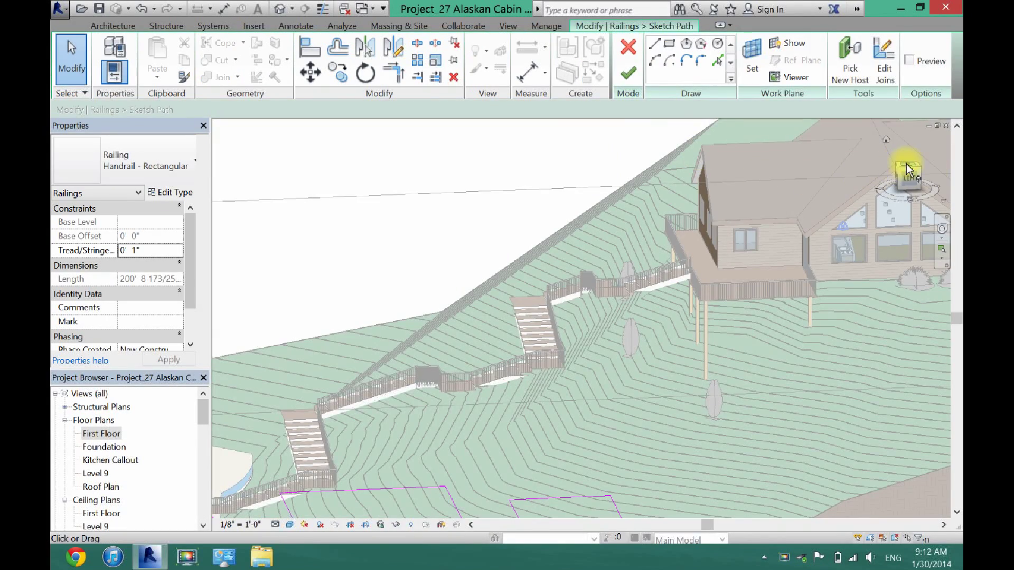
{"action": "left_click", "coordinate": [905, 166]}
{"action": "scroll", "coordinate": [588, 340], "scroll_direction": "up", "scroll_amount": 3}
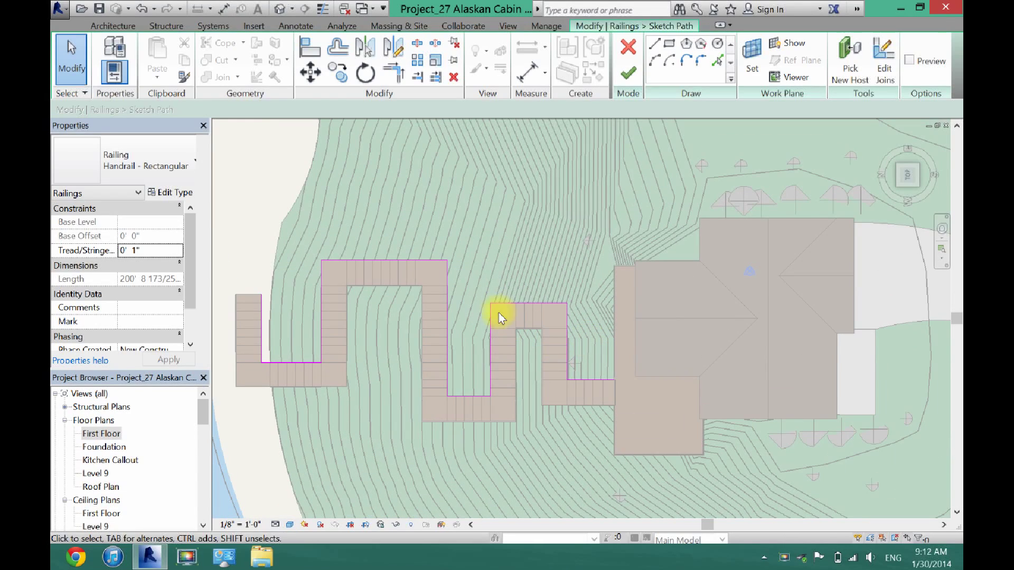
{"action": "left_click", "coordinate": [516, 303]}
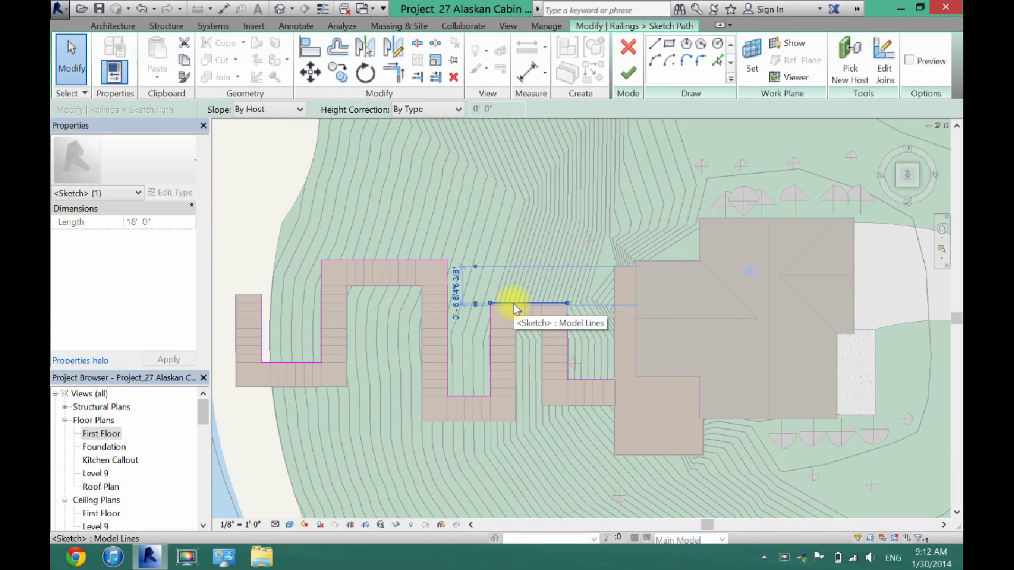
{"action": "key", "text": "Delete"}
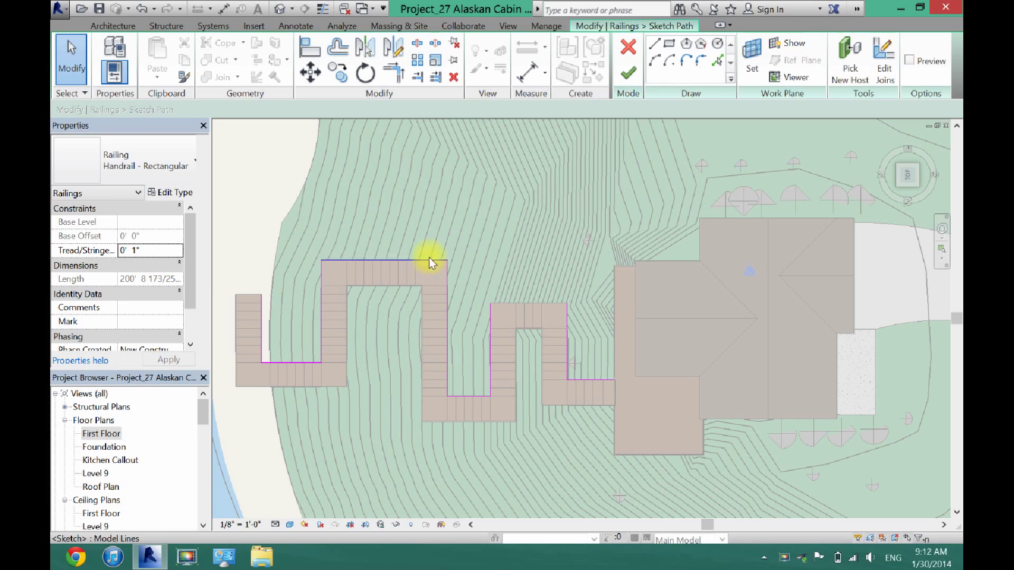
- Try finishing the disconnected railing path, continue past the error, then cancel while keeping the sketch
{"action": "left_click", "coordinate": [628, 73]}
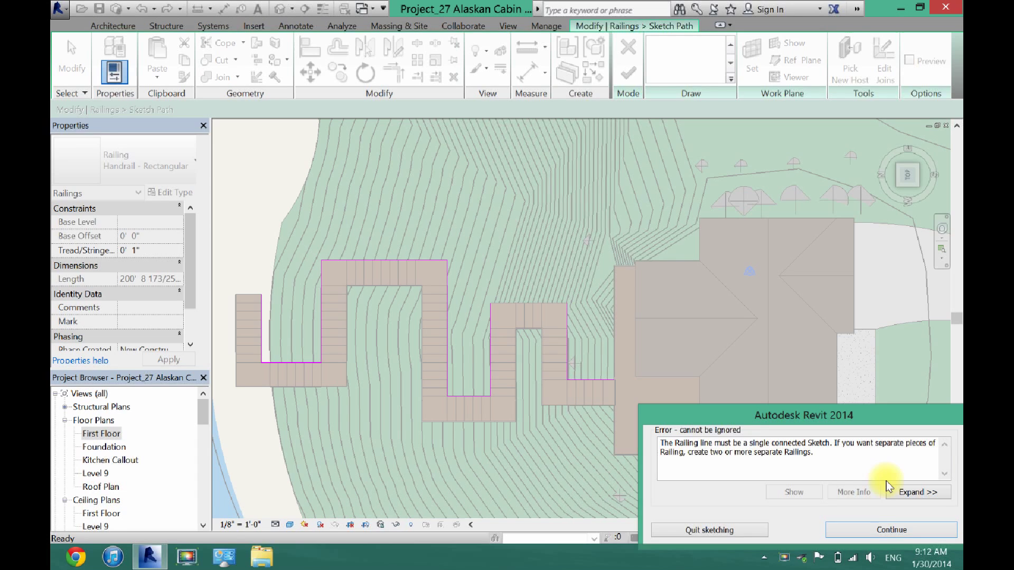
{"action": "left_click", "coordinate": [866, 530]}
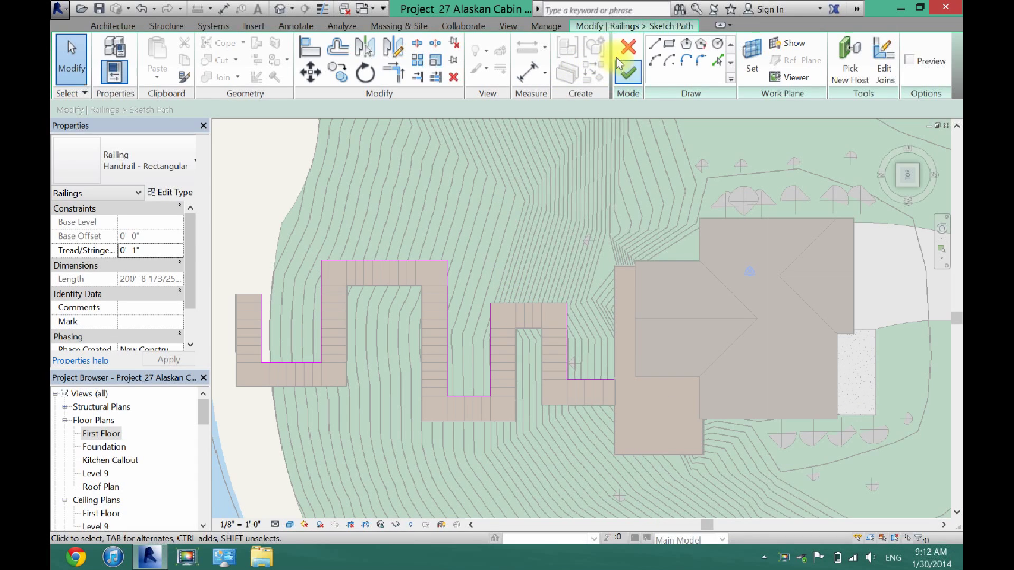
{"action": "left_click", "coordinate": [628, 47]}
{"action": "left_click", "coordinate": [576, 296]}
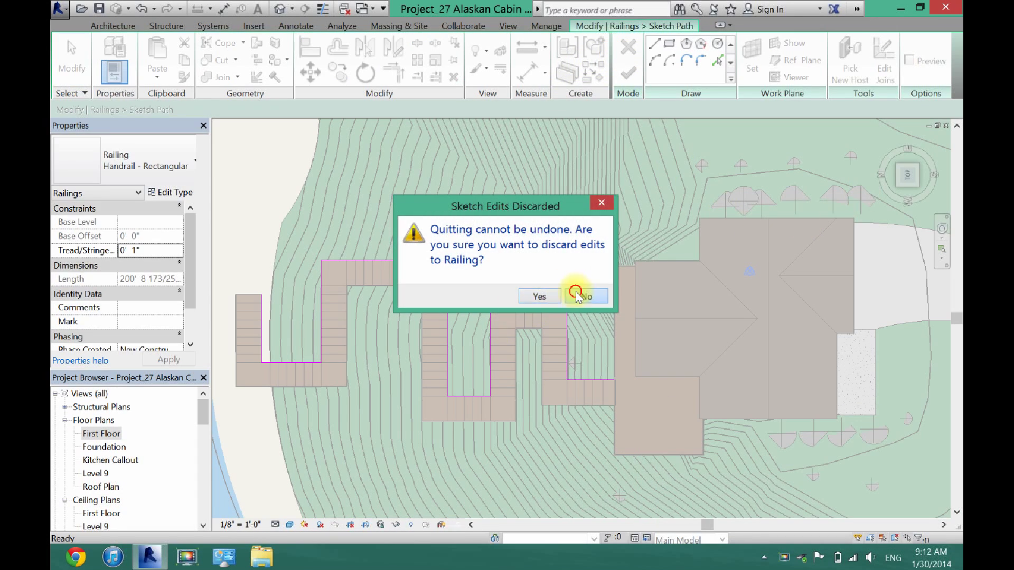
- Return to the 3D view and cancel the railing path edit, discarding the sketch changes
{"action": "left_click", "coordinate": [905, 183]}
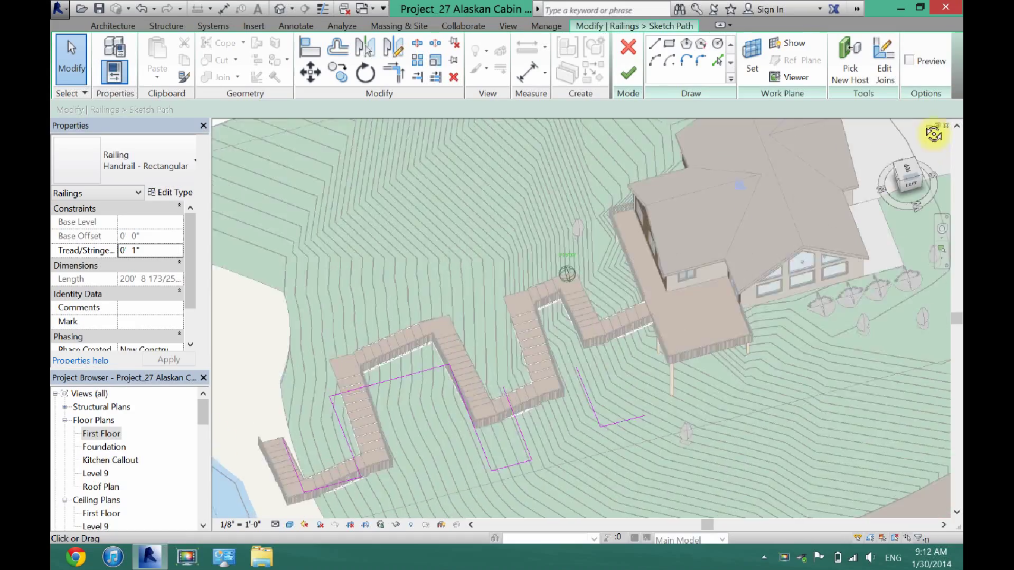
{"action": "left_click", "coordinate": [628, 48]}
{"action": "left_click", "coordinate": [537, 297]}
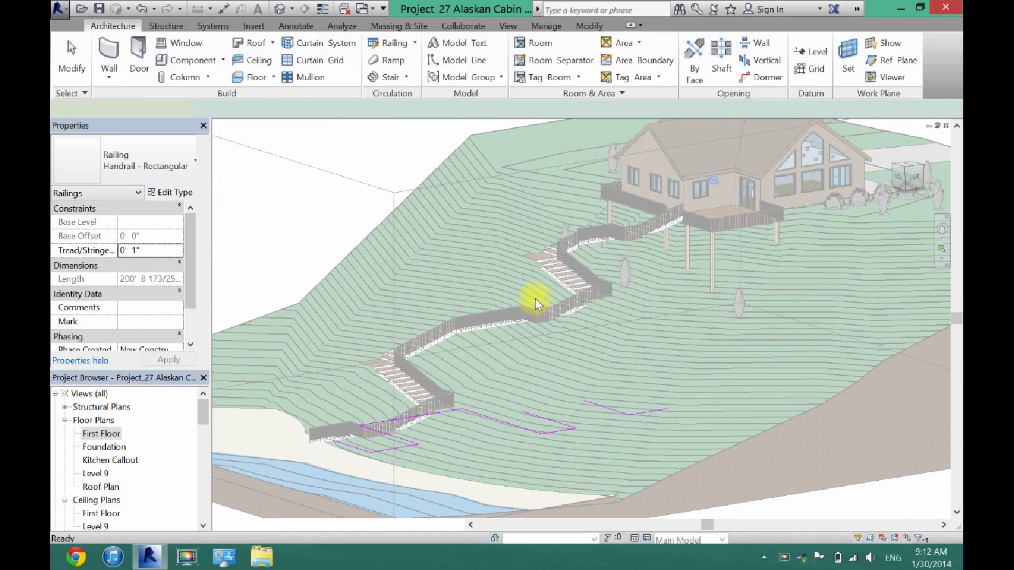